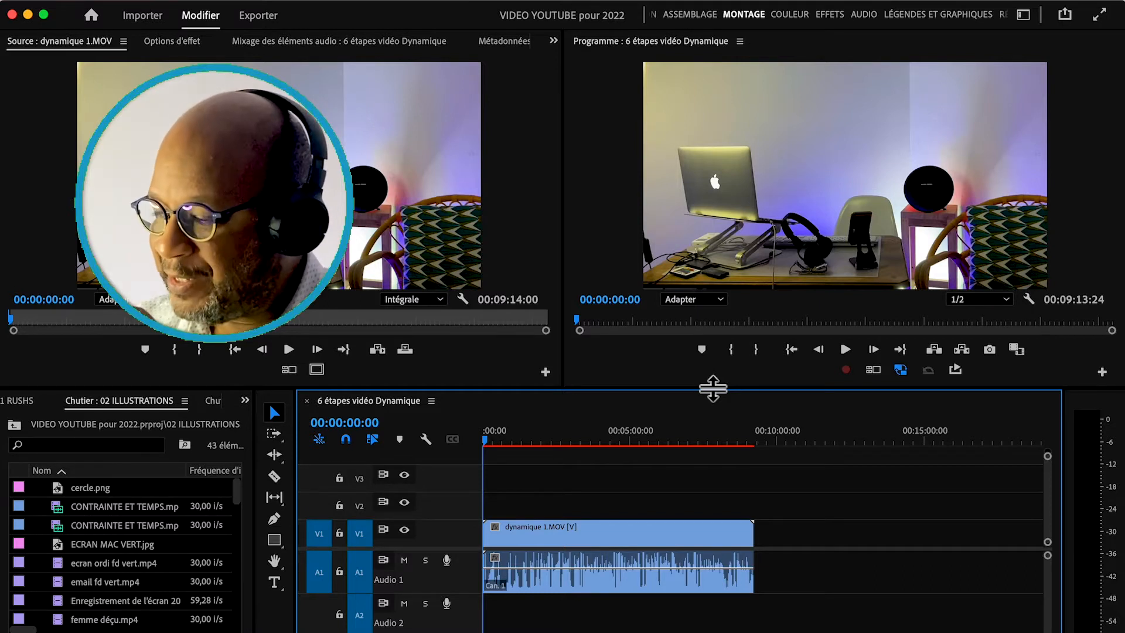
# Step: Zoom into the dynamique 1.MOV clip in the timeline and play it past 00:02:33:16 to find where the usable take begins
pyautogui.press('\\')
pyautogui.press('=')
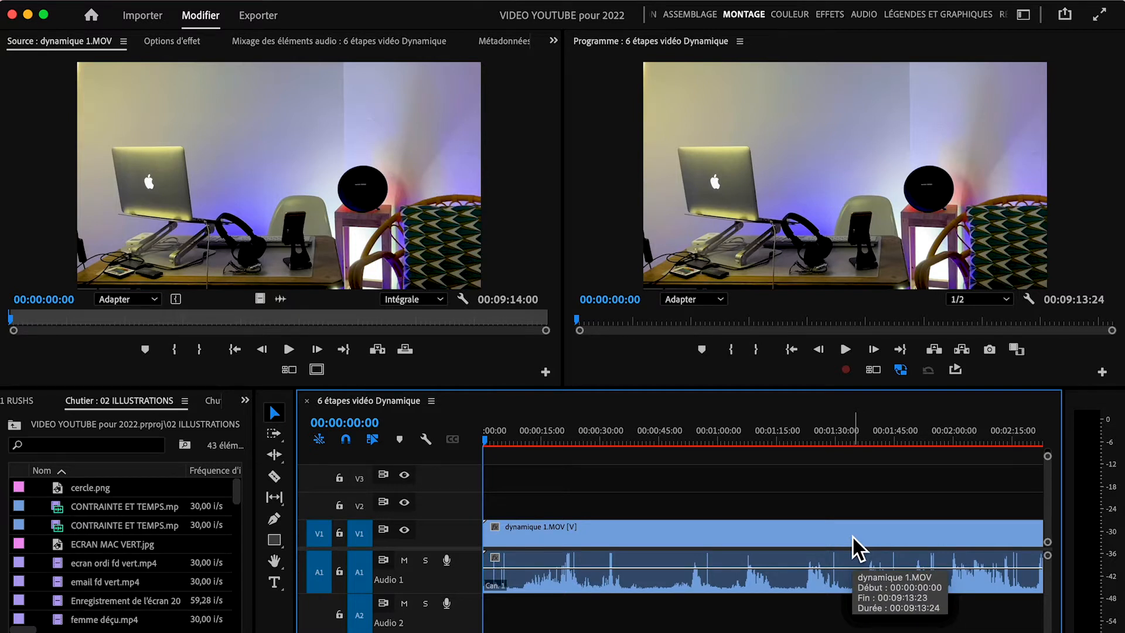
pyautogui.press('\\')
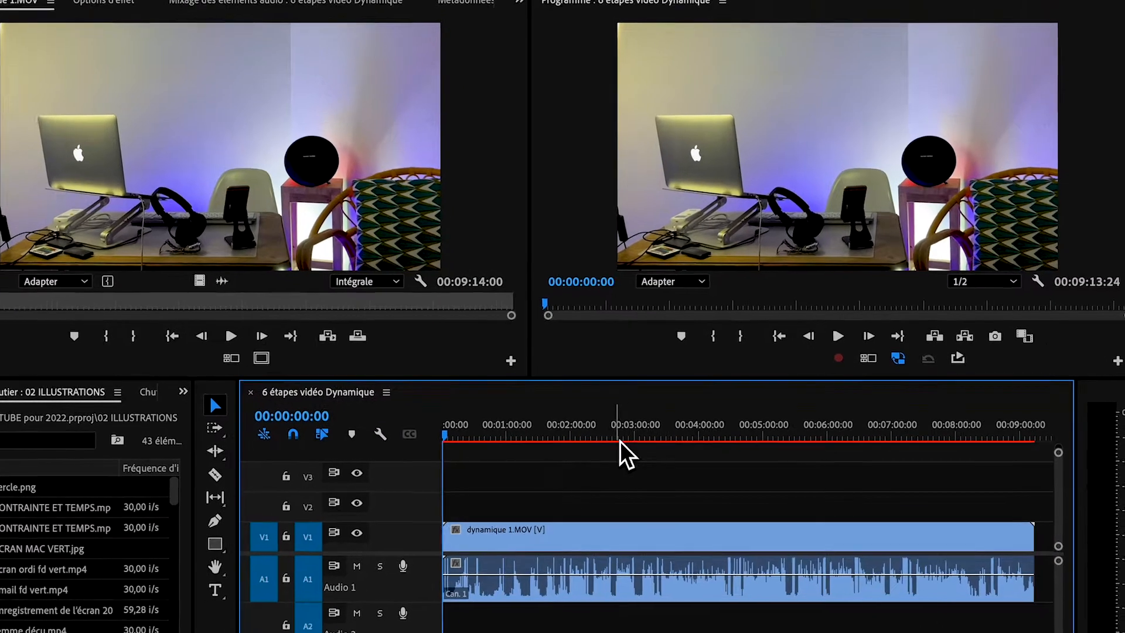
pyautogui.click(629, 437)
pyautogui.press('=')
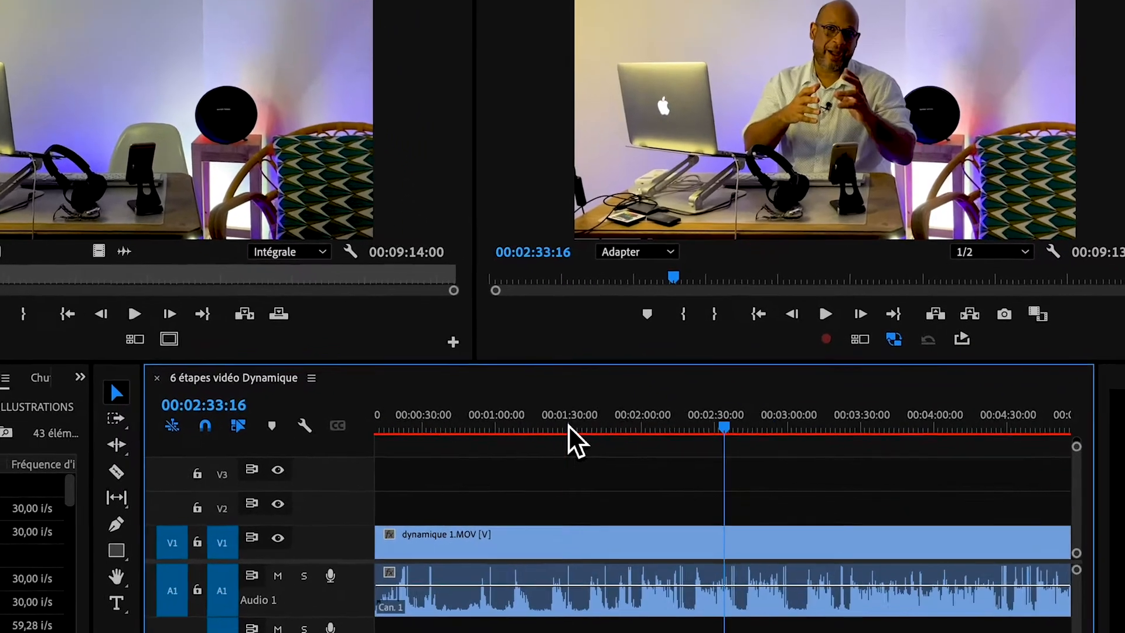
pyautogui.moveTo(762, 423)
pyautogui.mouseDown()
pyautogui.moveTo(668, 429)
pyautogui.moveTo(771, 437)
pyautogui.mouseUp()
pyautogui.press('space')
pyautogui.press('space')
pyautogui.press('space')
# Step: Try ripple-trimming the clip's beginning up to 00:01:59:16, and undo the trim
pyautogui.moveTo(560, 410); pyautogui.dragTo(545, 419)
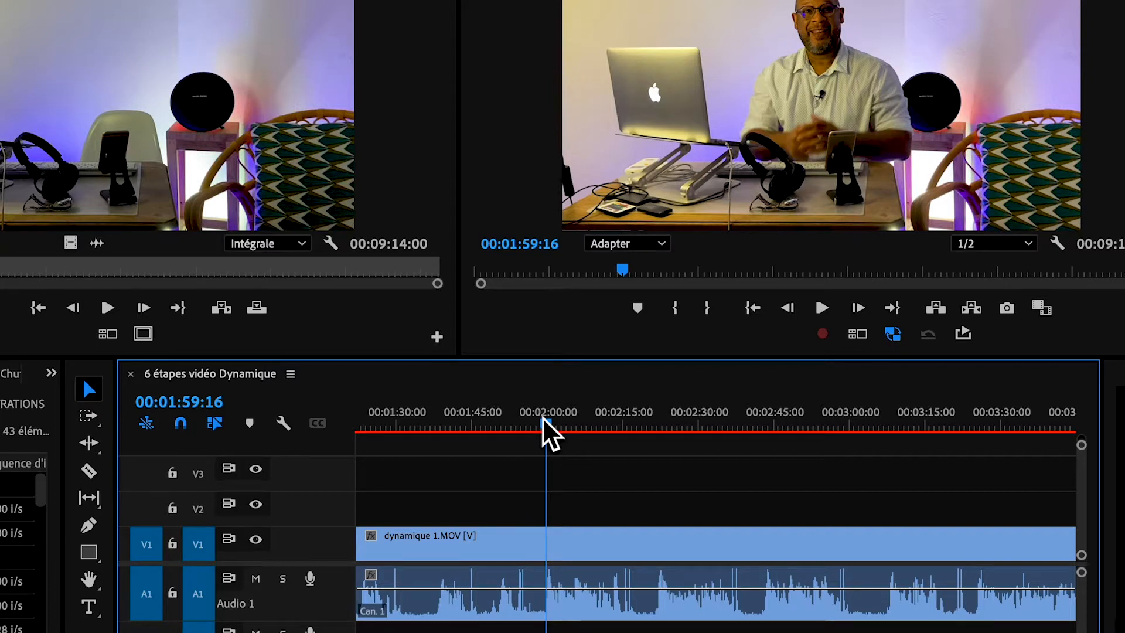
pyautogui.press('Home')
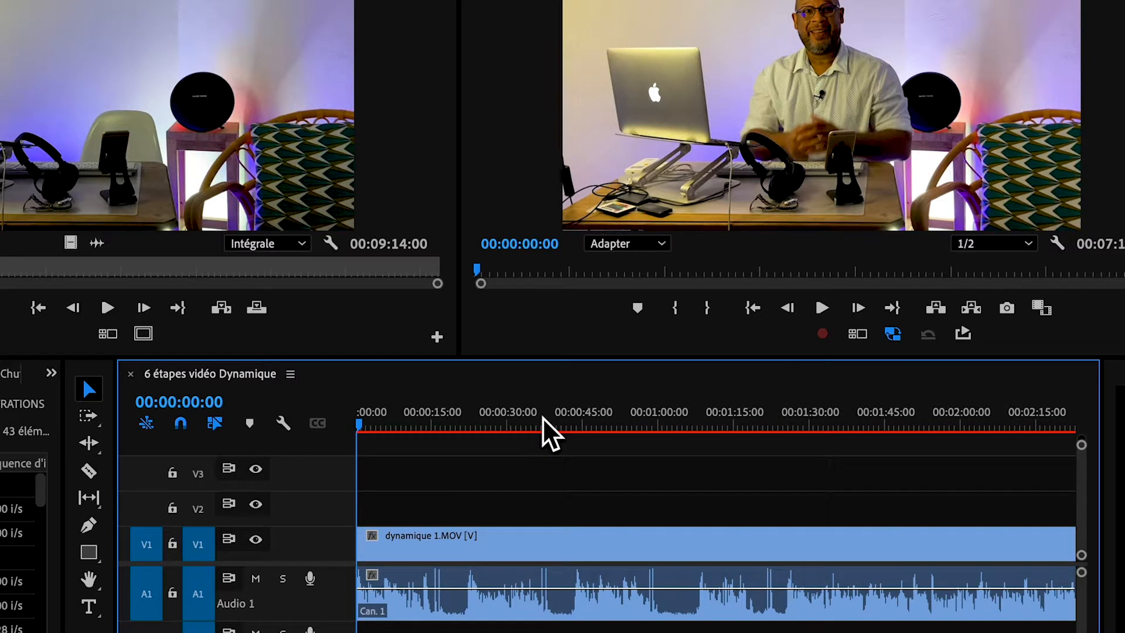
pyautogui.press('.')
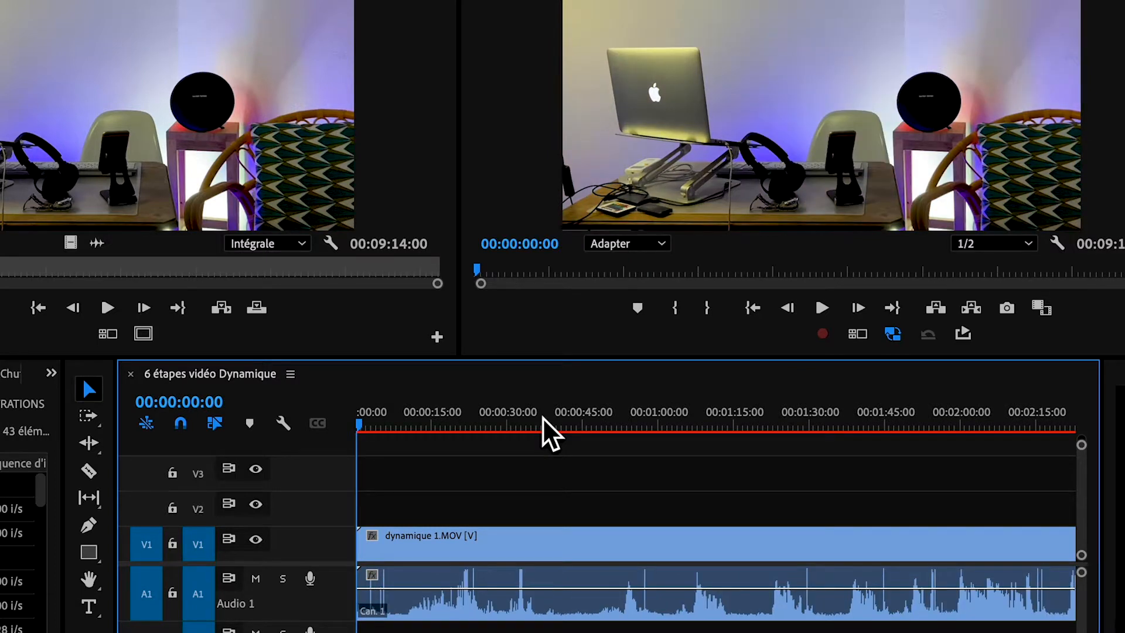
# Step: Mark the unwanted opening with an in point at the sequence start and an out point at 00:01:59:11
pyautogui.hotkey('ctrl', 'a')
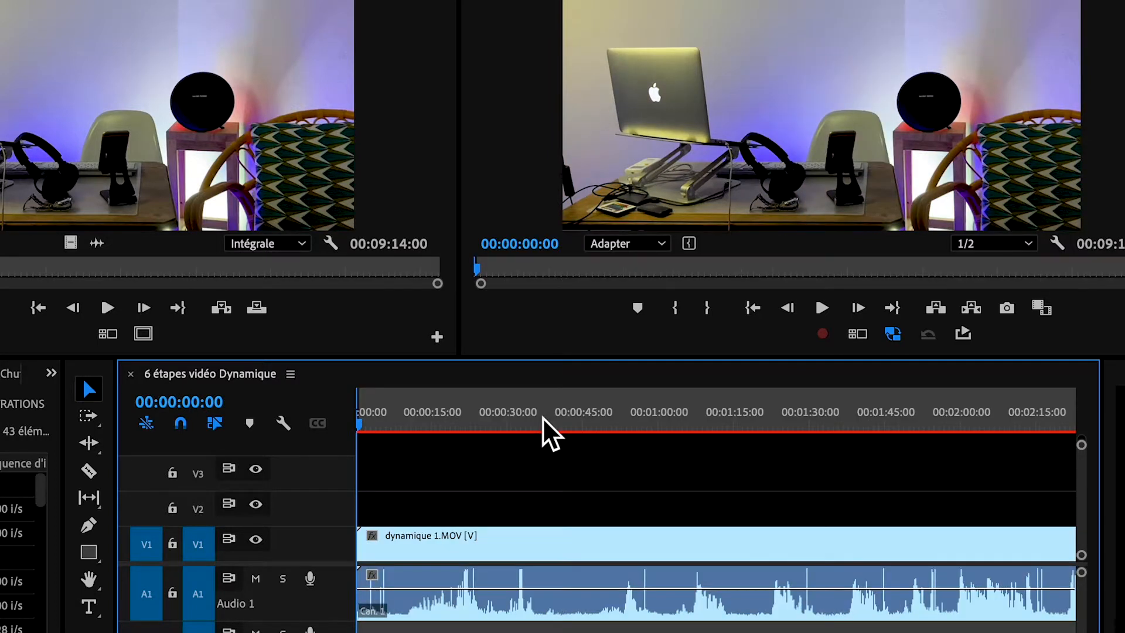
pyautogui.hscroll(6, 580, 488)
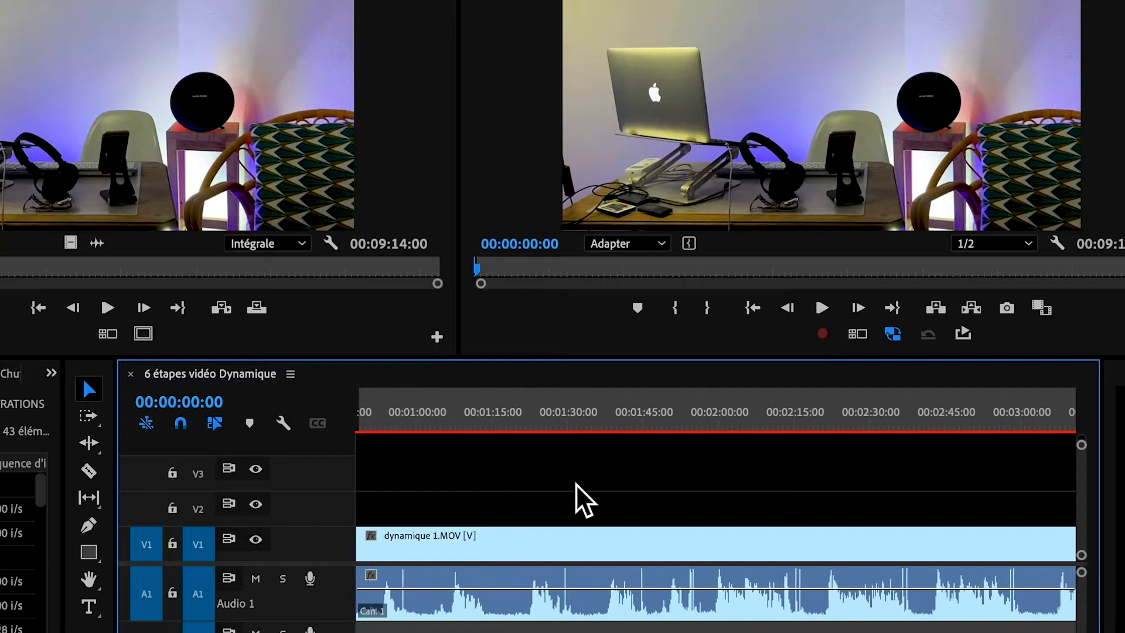
pyautogui.click(689, 423)
pyautogui.click(687, 420)
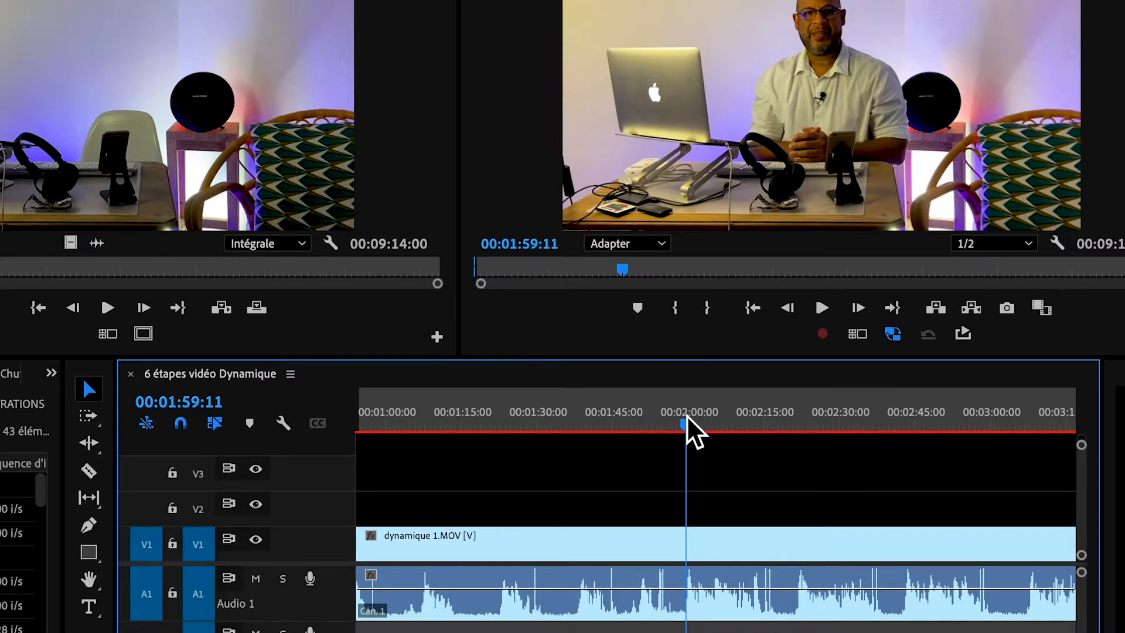
pyautogui.press('o')
# Step: Try lifting the marked opening, undo the lift, and extract the section instead so the gap closes
pyautogui.hscroll(-5, 437, 484)
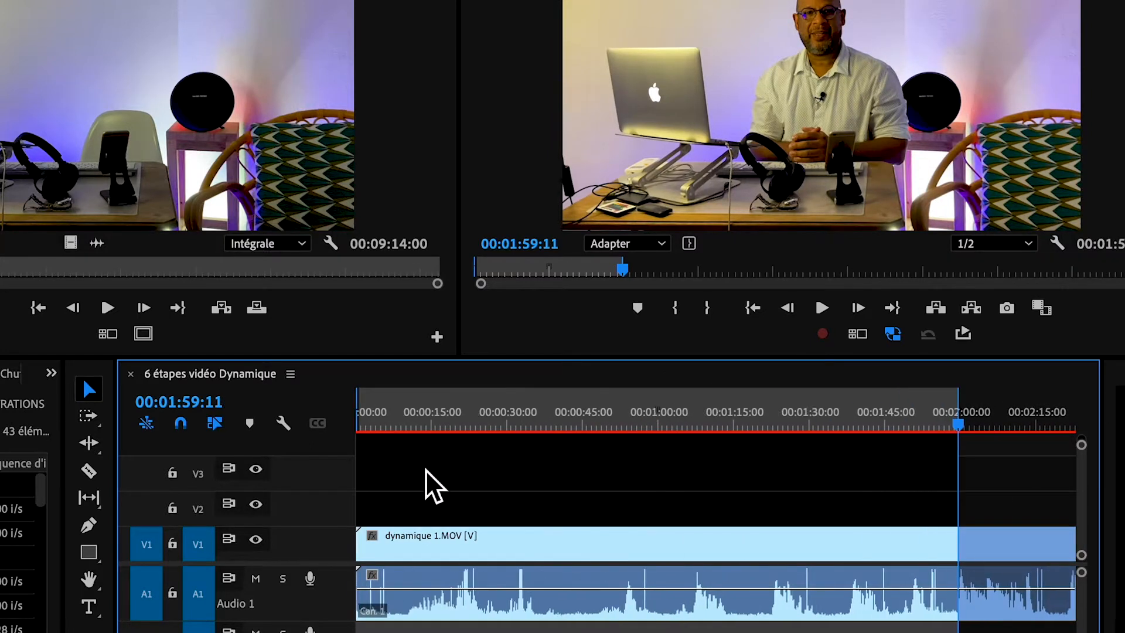
pyautogui.scroll(-2, 432, 484)
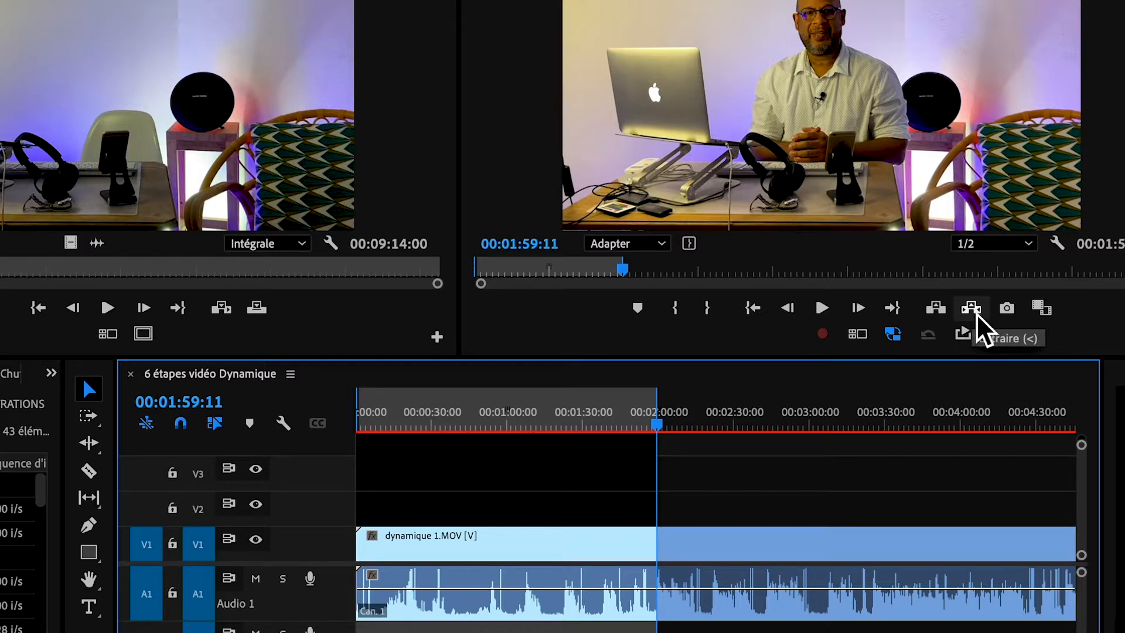
pyautogui.click(932, 311)
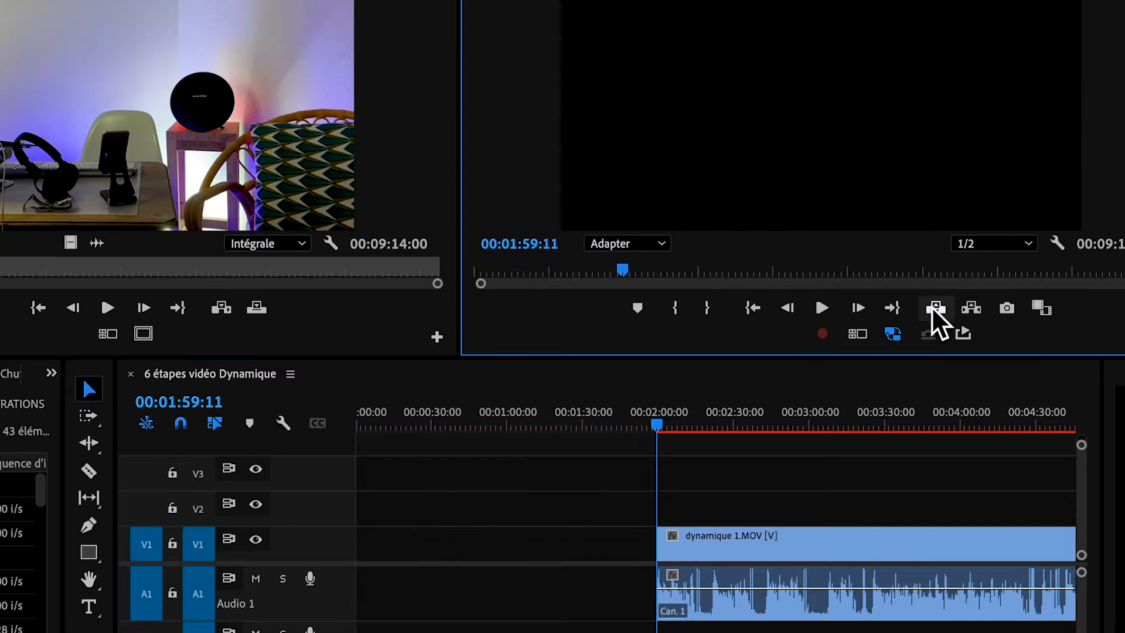
pyautogui.hotkey('ctrl', 'z')
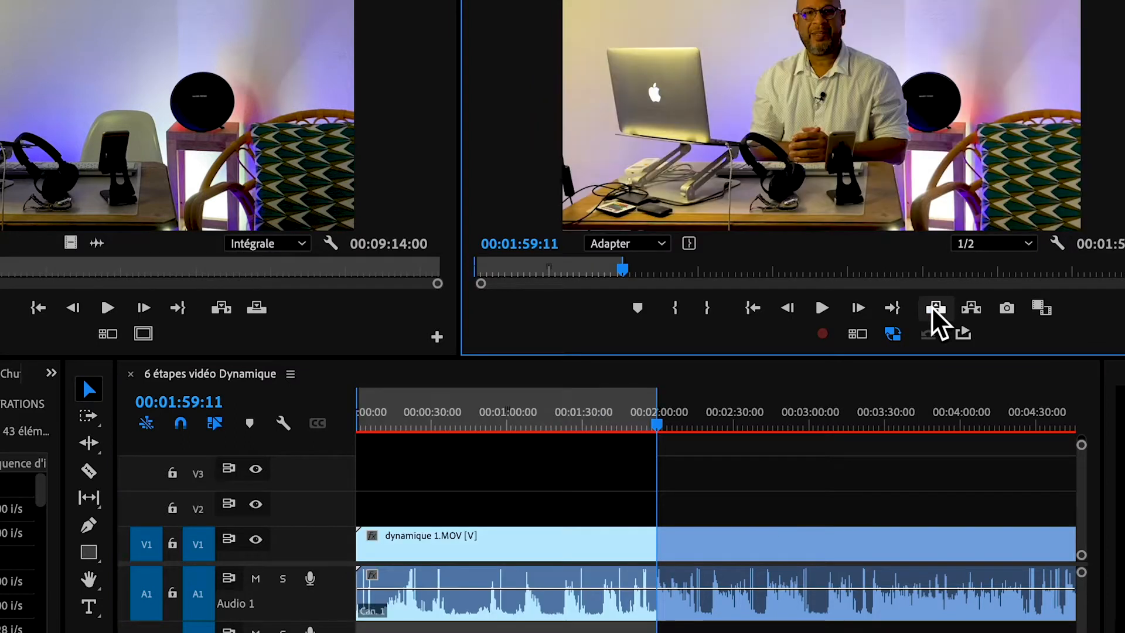
pyautogui.click(971, 309)
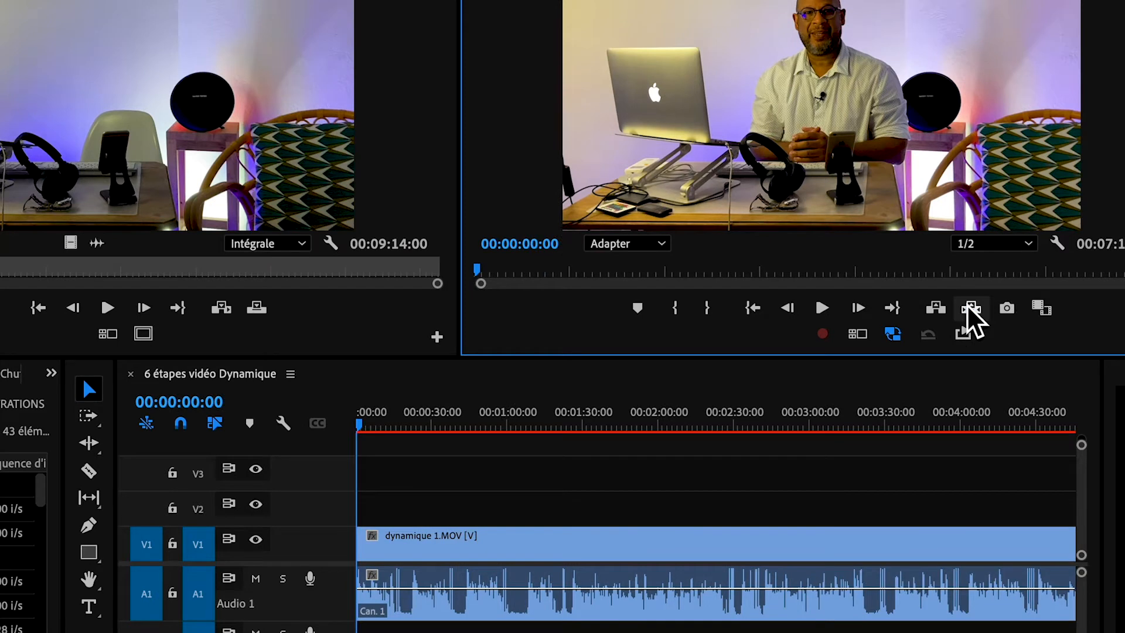
# Step: Mark the section from 00:00:13:04 to 00:01:24:21 with in and out points and extract it from the sequence
pyautogui.click(388, 419)
pyautogui.moveTo(390, 418); pyautogui.dragTo(567, 432)
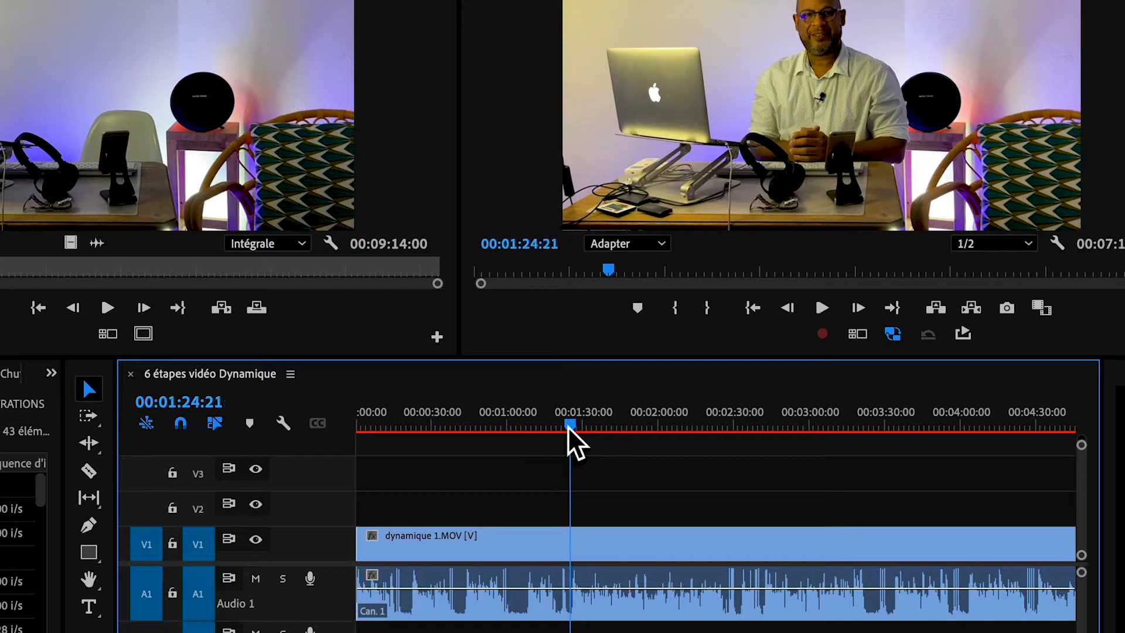
pyautogui.press('o')
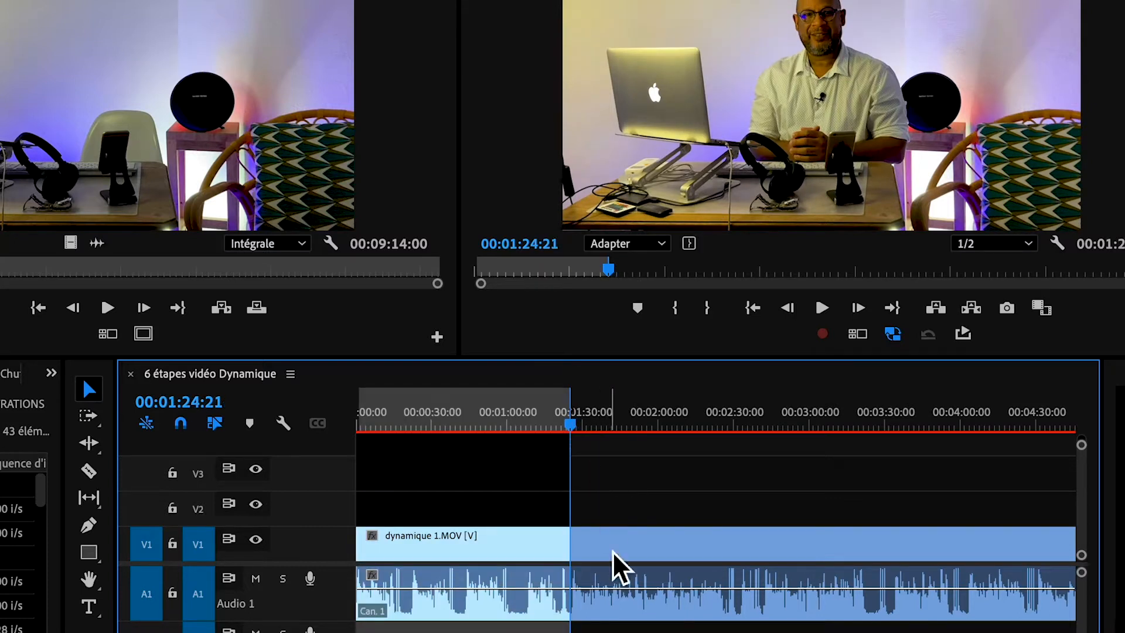
pyautogui.moveTo(410, 425); pyautogui.dragTo(382, 426)
pyautogui.press('space')
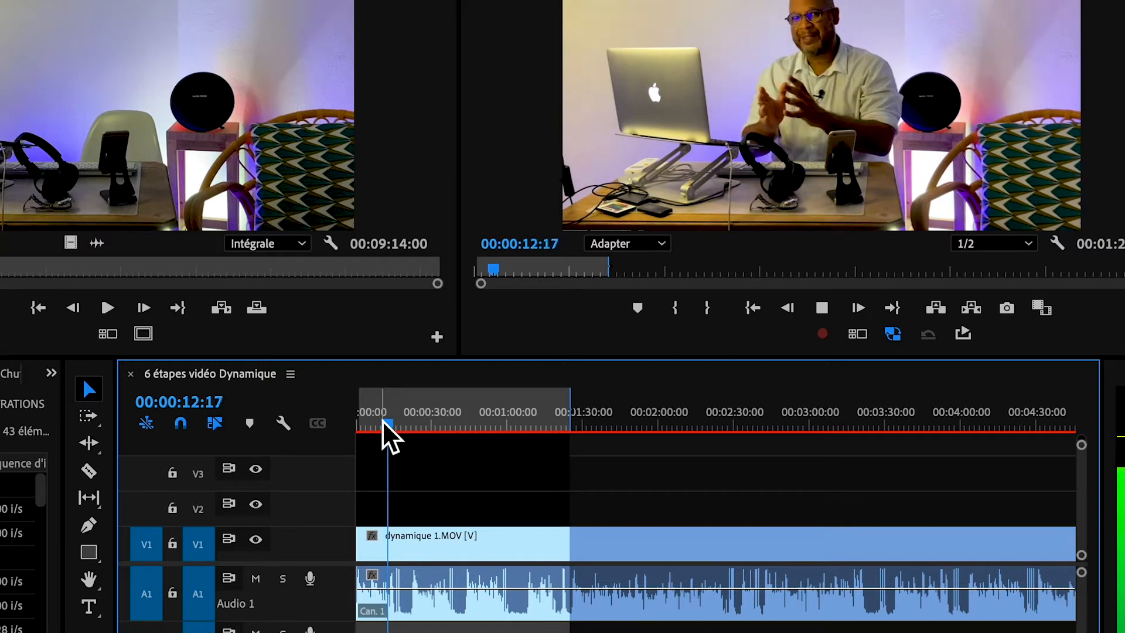
pyautogui.press('space')
pyautogui.press('i')
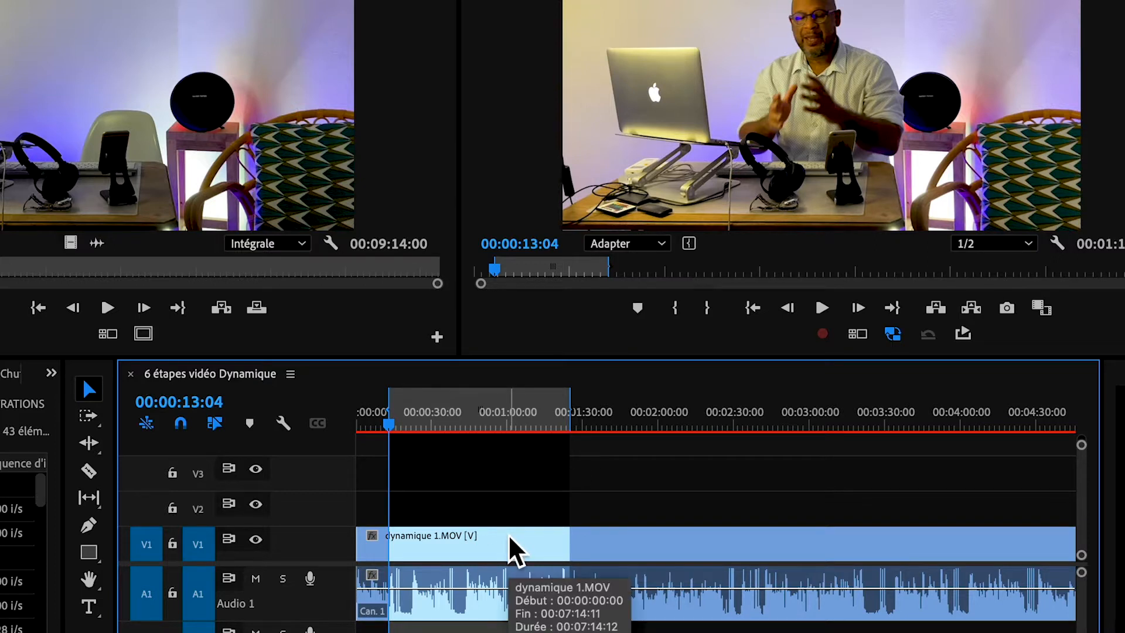
pyautogui.click(973, 311)
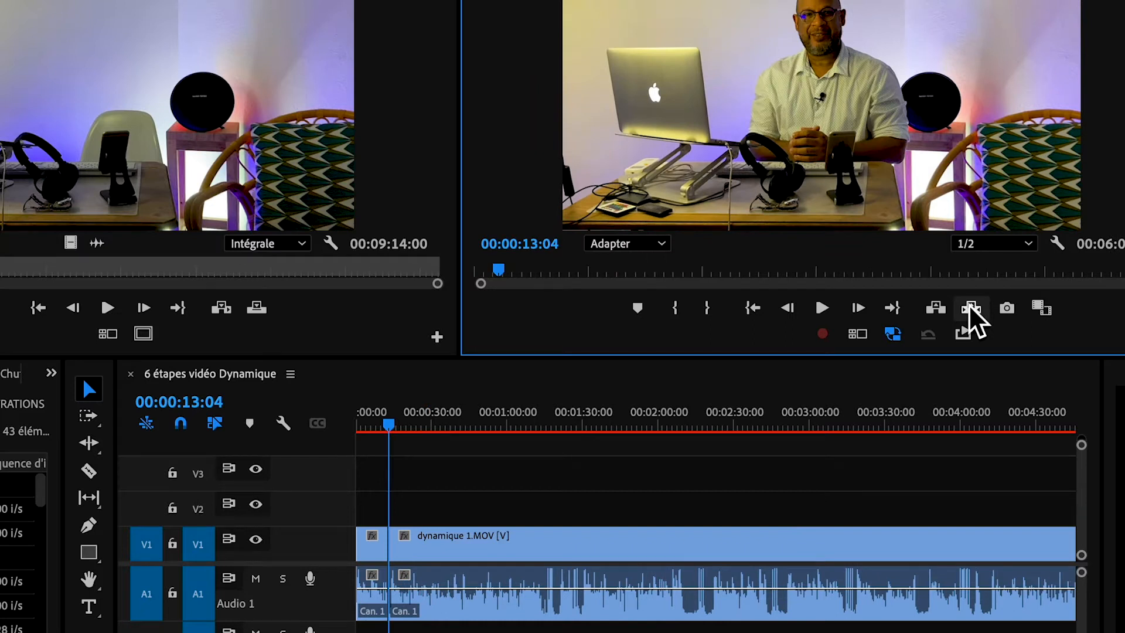
# Step: Play across the new cut and ripple-trim the second clip's beginning up to 00:00:14:00
pyautogui.click(377, 426)
pyautogui.press('space')
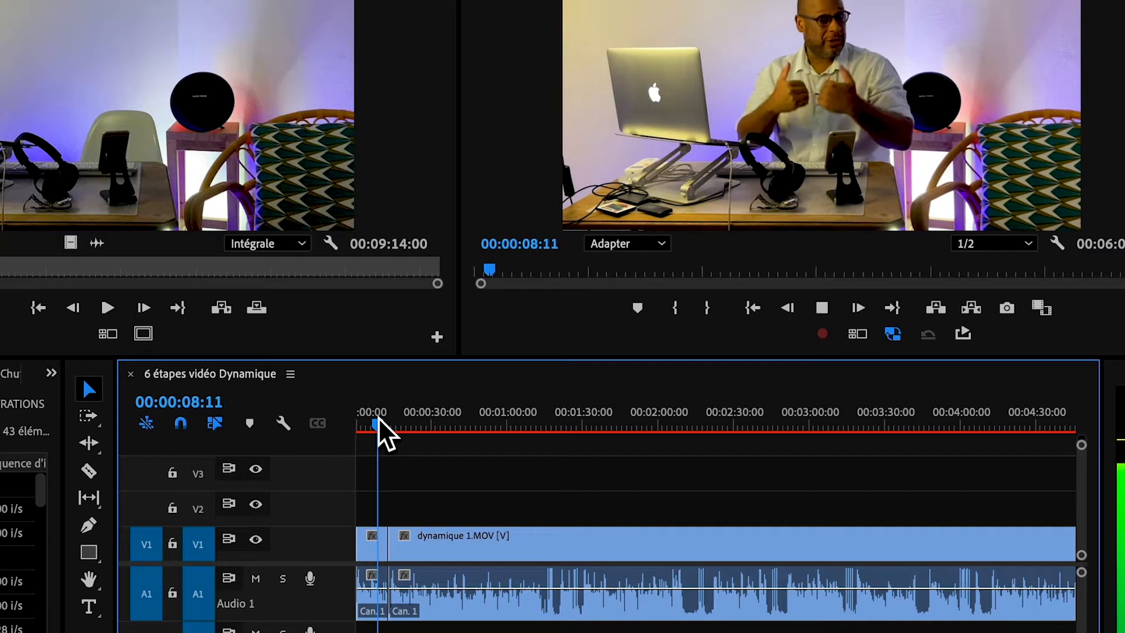
pyautogui.press('=')
pyautogui.press('=')
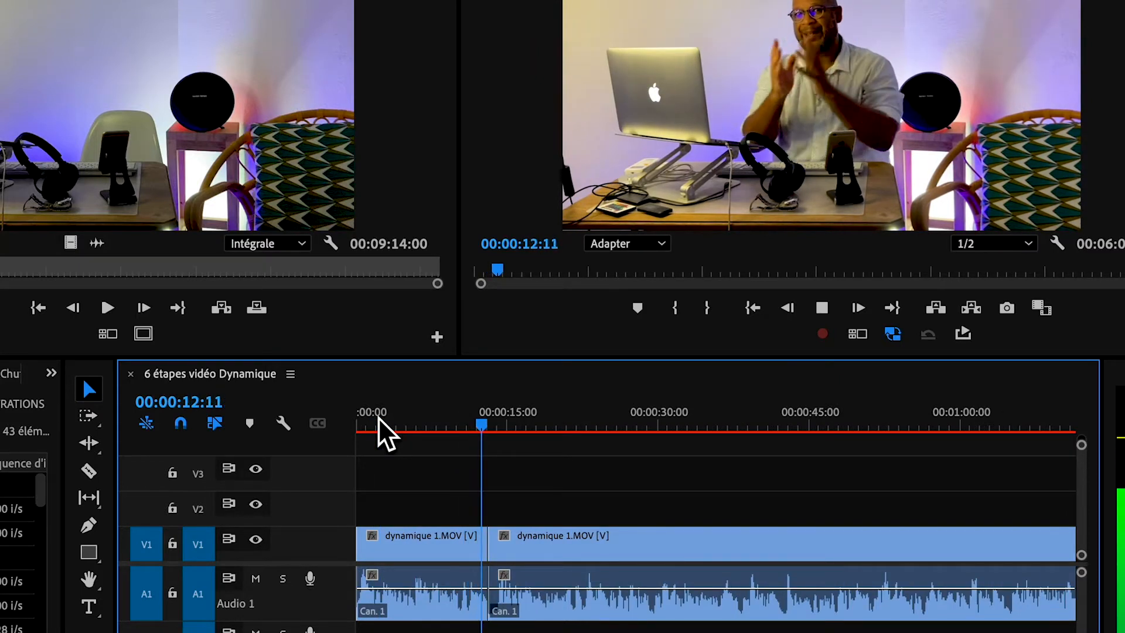
pyautogui.press('space')
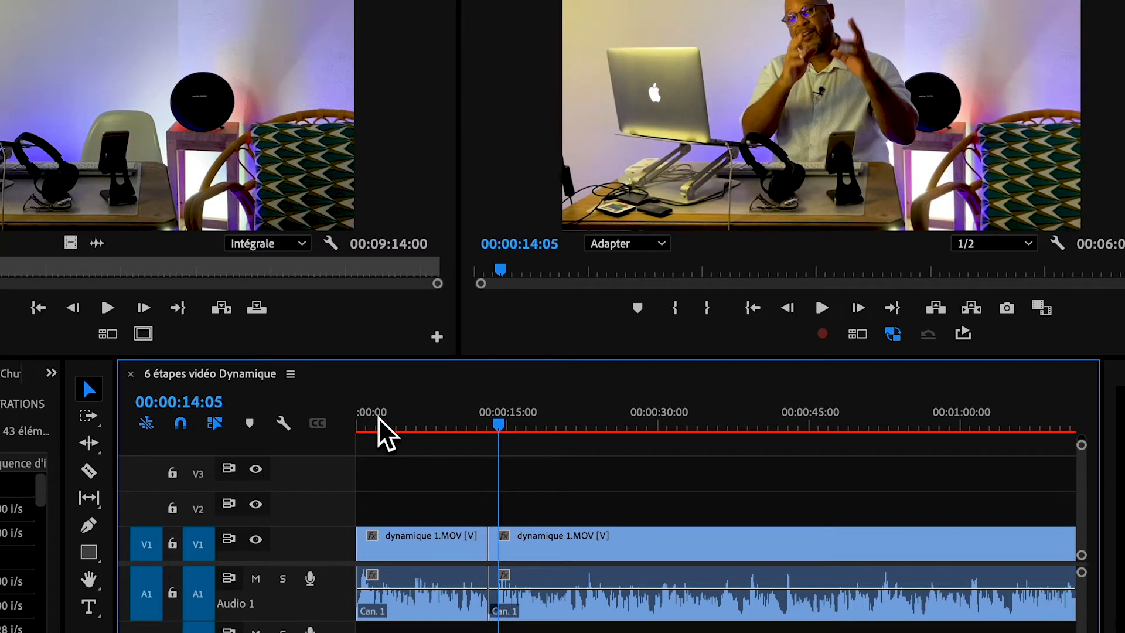
pyautogui.press('=')
pyautogui.press('=')
pyautogui.moveTo(714, 424); pyautogui.dragTo(708, 423)
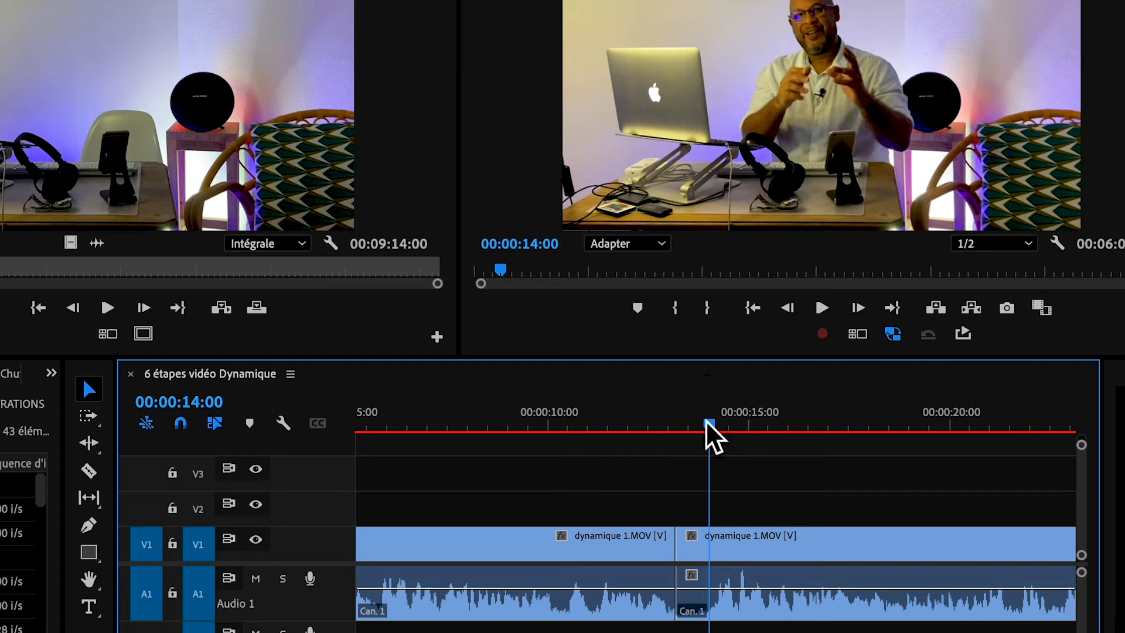
pyautogui.press('space')
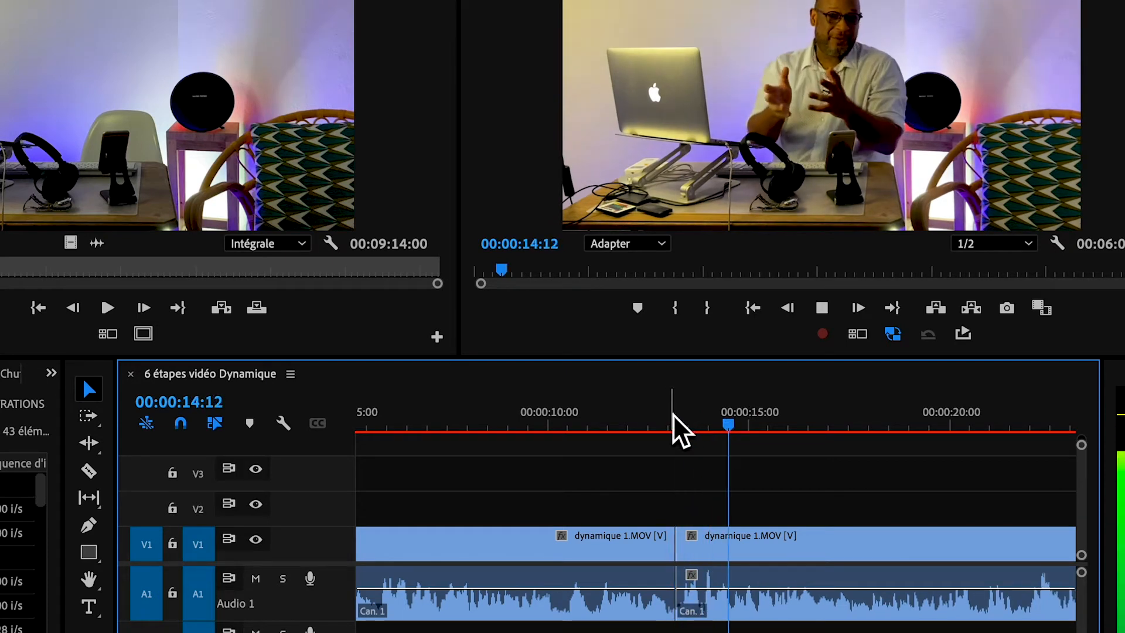
# Step: Play the sequence from its start through the first cut to check the transition
pyautogui.click(638, 417)
pyautogui.press('Home')
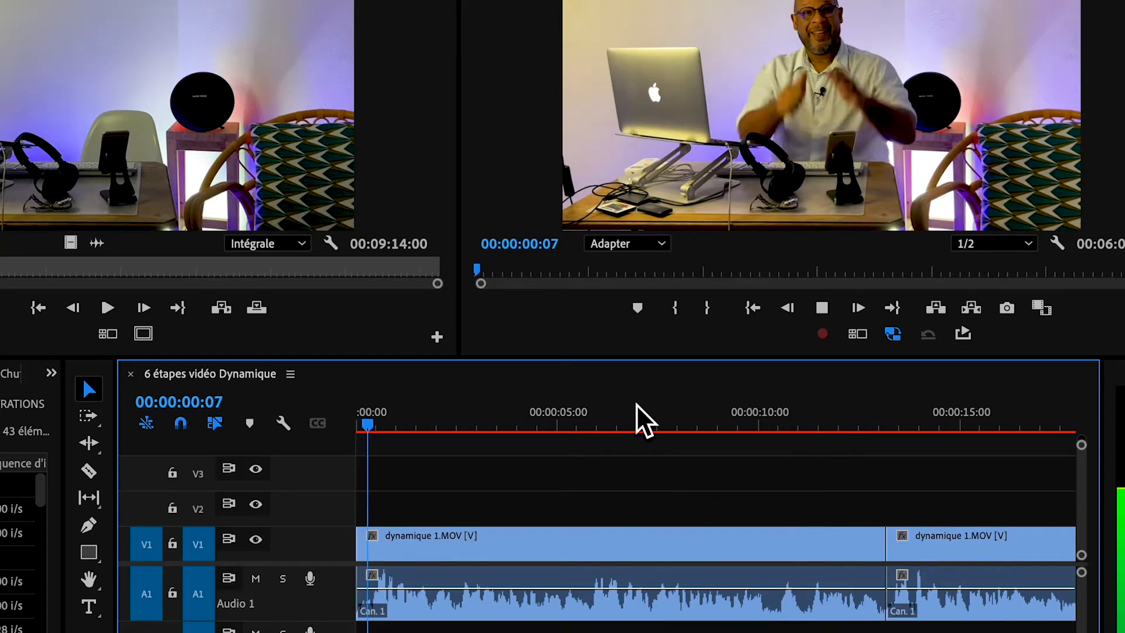
pyautogui.click(598, 407)
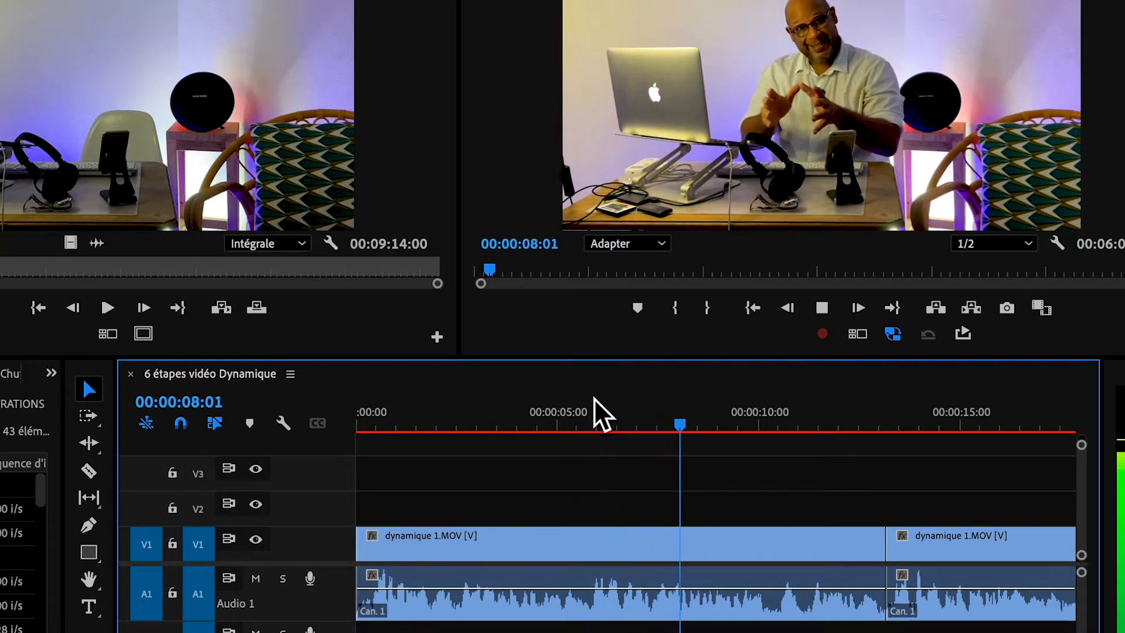
pyautogui.hscroll(3, 594, 398)
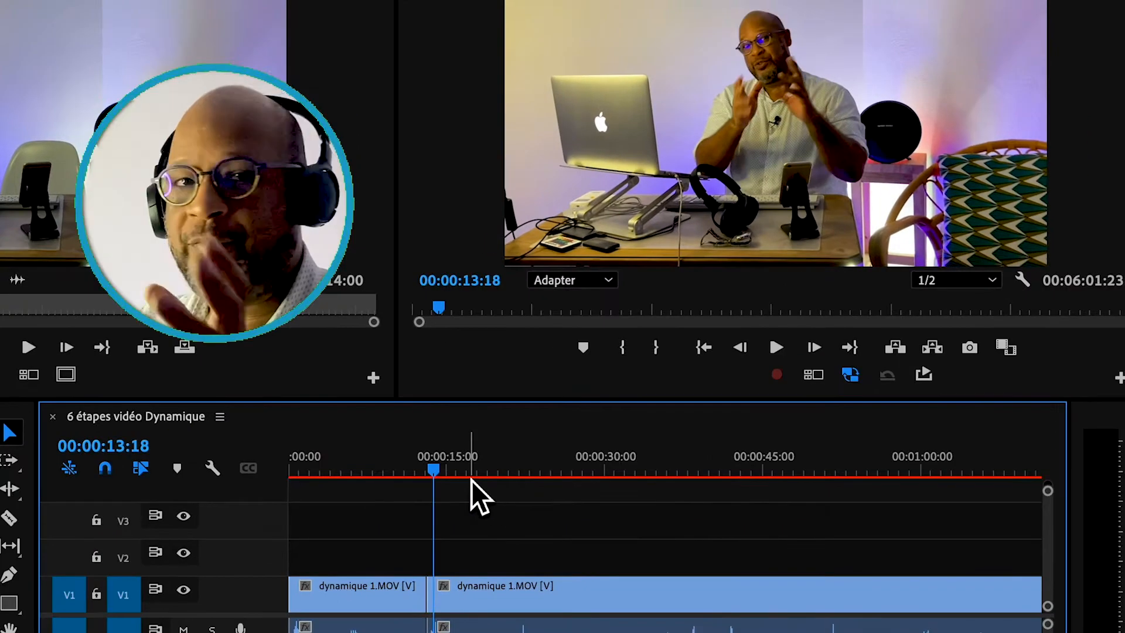
# Step: Split the second clip at 00:01:13:01 with the Razor tool, and return to the Selection tool
pyautogui.click(614, 458)
pyautogui.press('-')
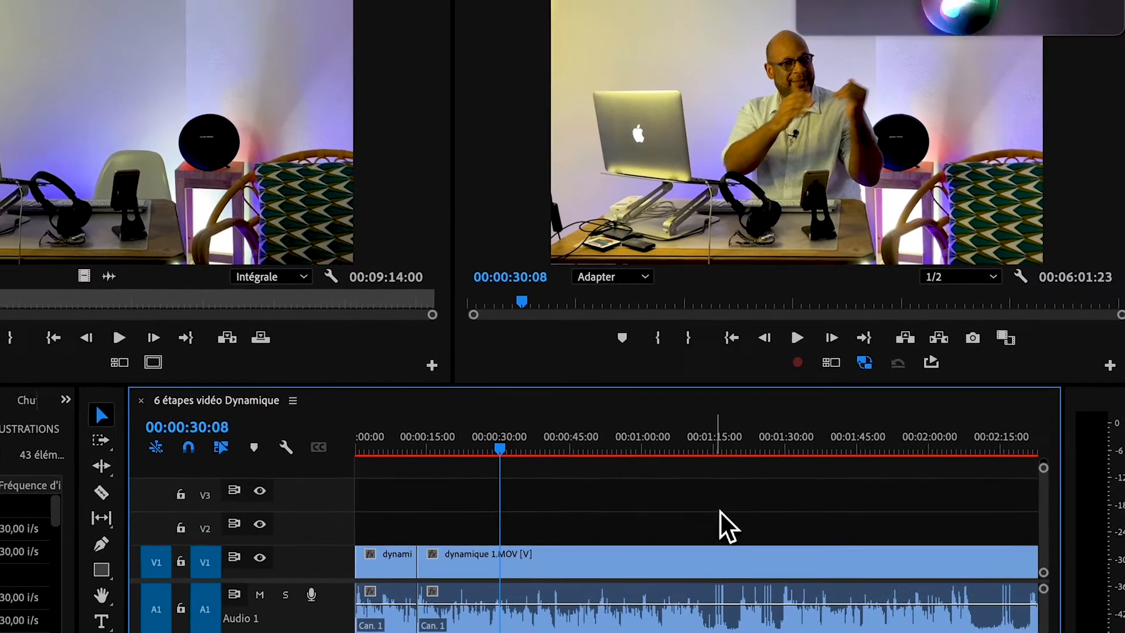
pyautogui.click(701, 450)
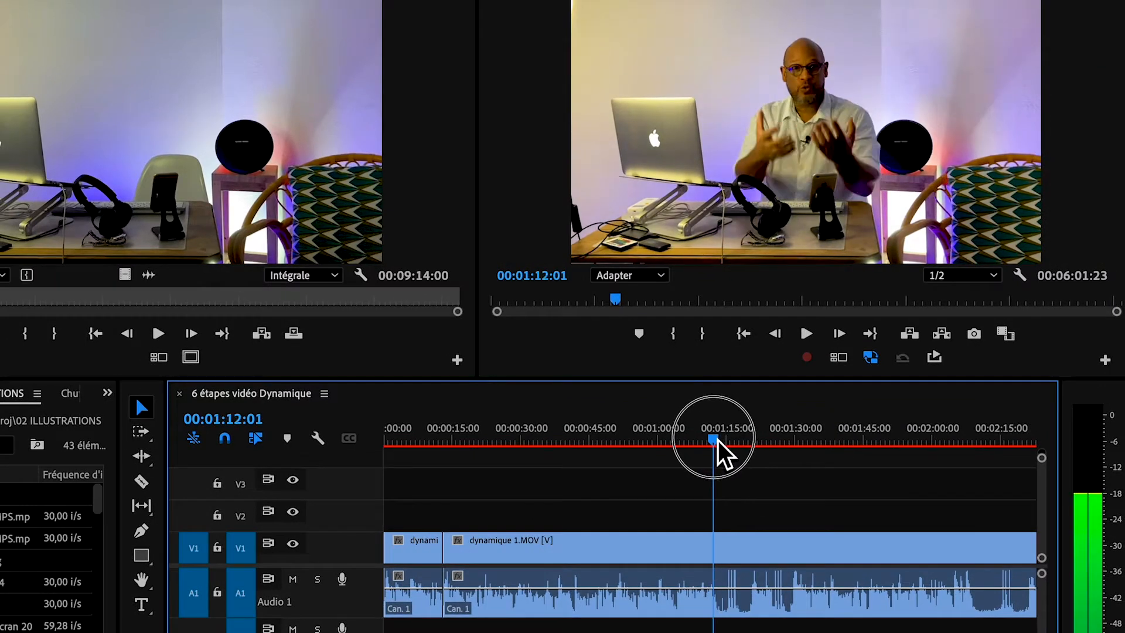
pyautogui.moveTo(716, 440); pyautogui.dragTo(720, 439)
pyautogui.press('c')
pyautogui.click(718, 550)
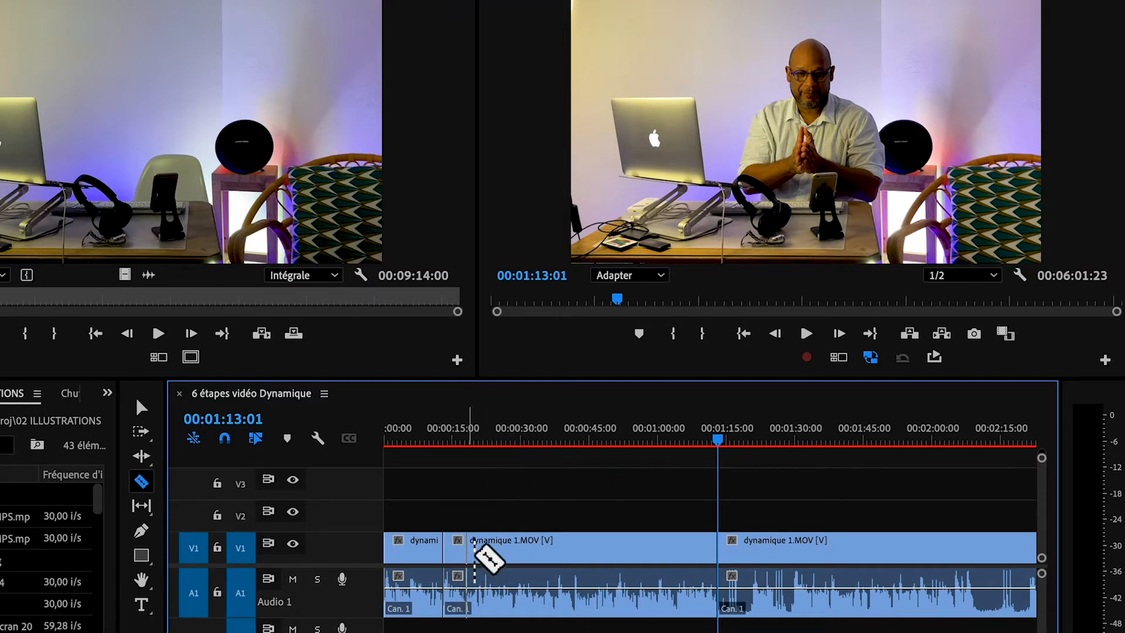
pyautogui.press('v')
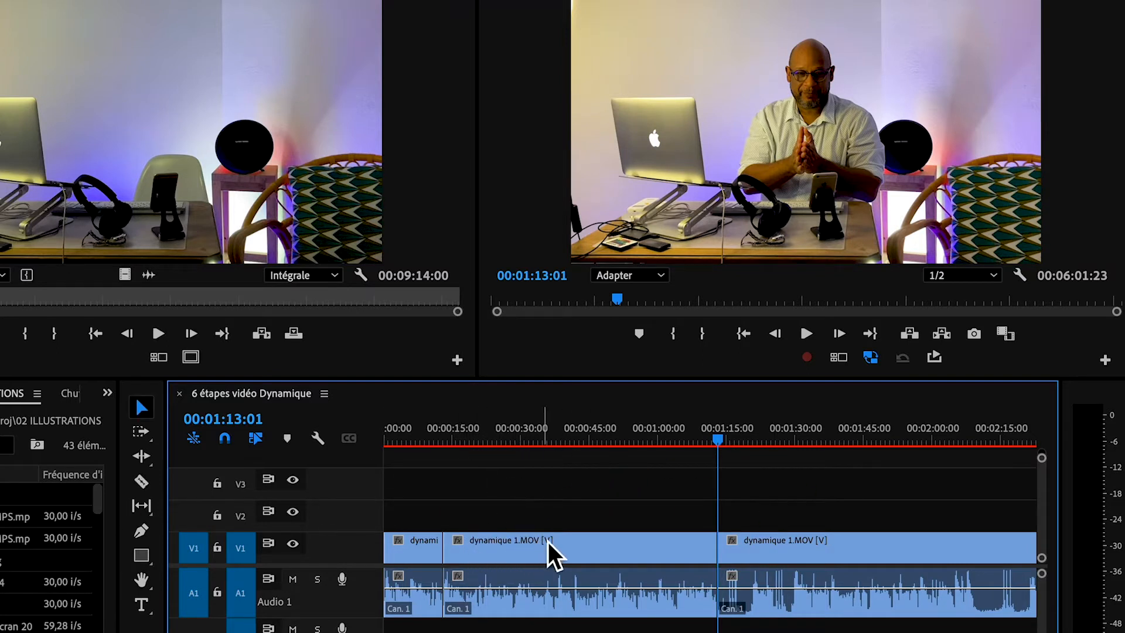
# Step: Scrub to 00:00:29:15 and split the second clip with the Razor tool at about 00:00:26 and 00:00:41
pyautogui.moveTo(440, 444); pyautogui.dragTo(523, 441)
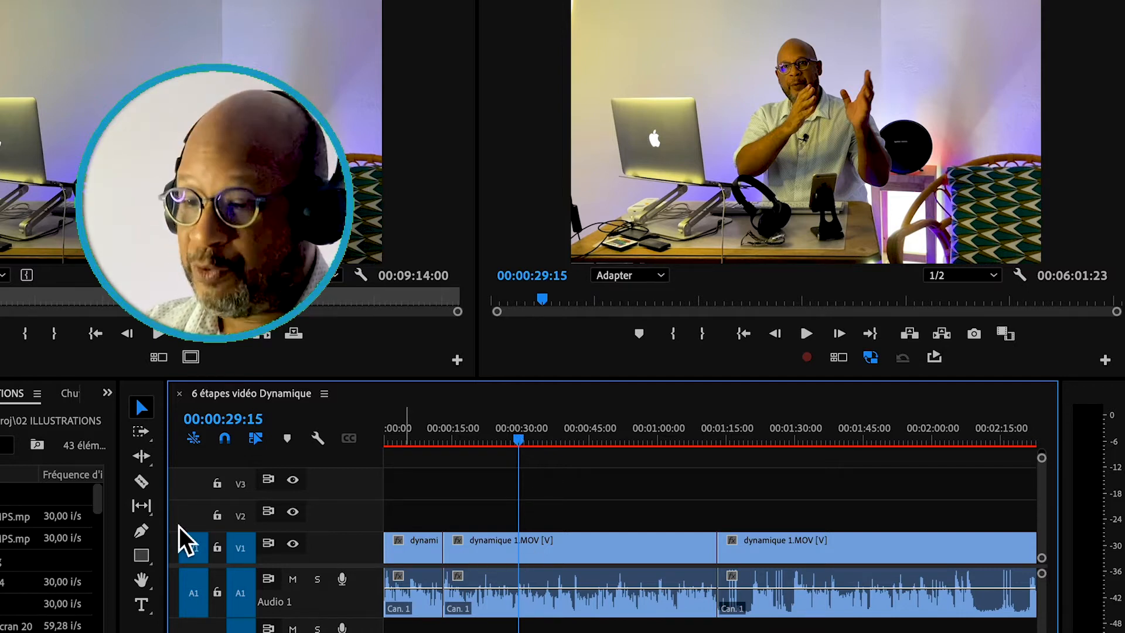
pyautogui.click(141, 481)
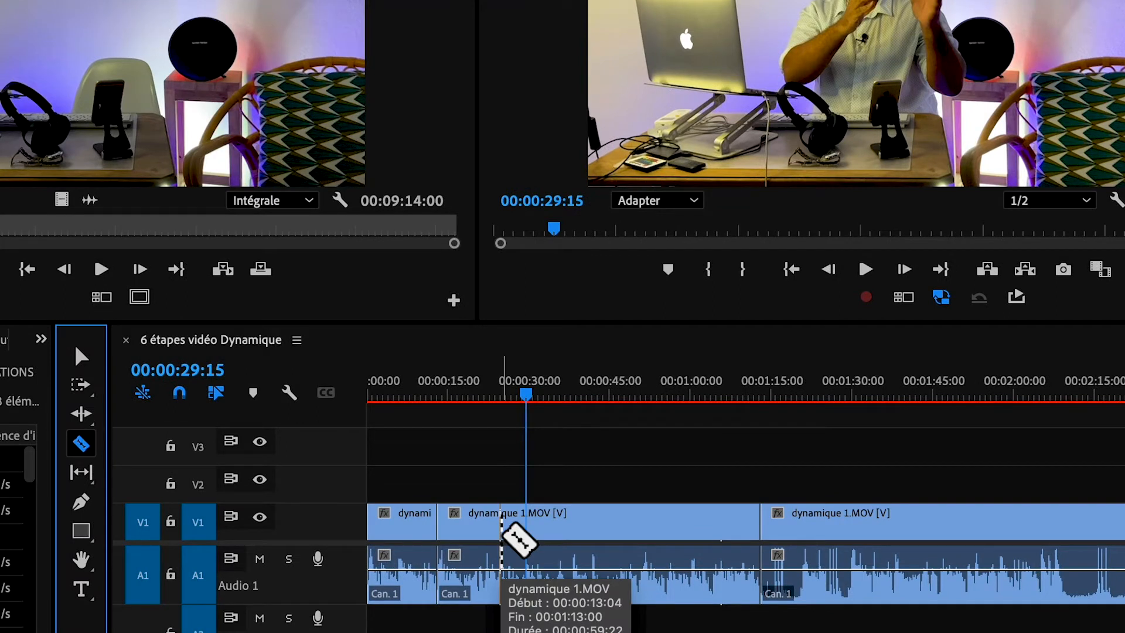
pyautogui.click(505, 525)
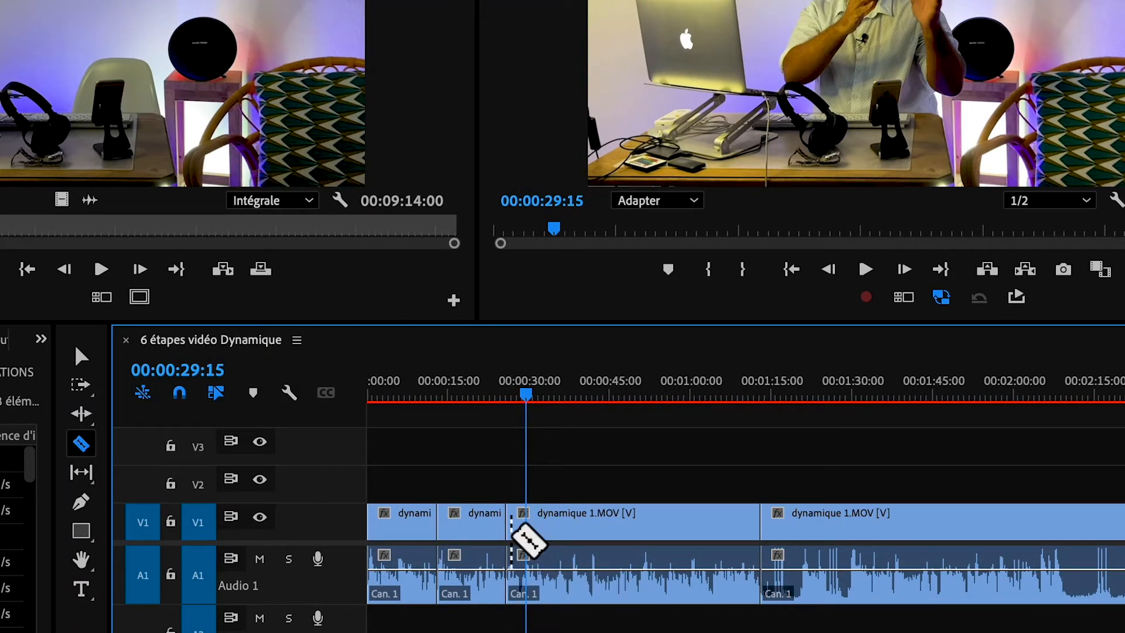
pyautogui.click(591, 525)
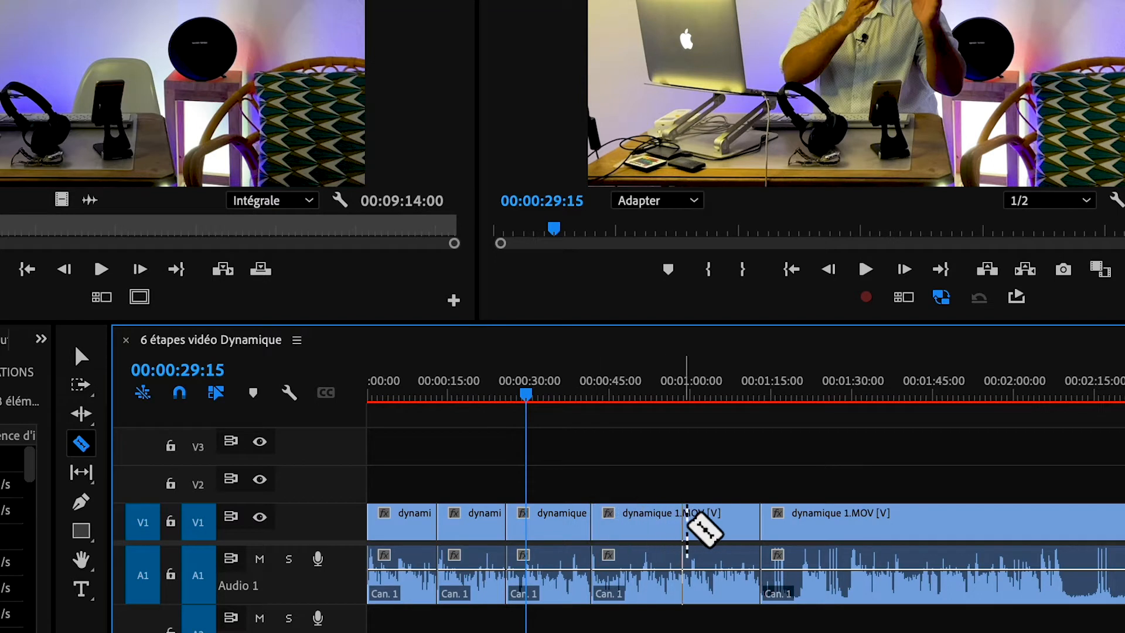
# Step: Split the fourth clip at about 00:00:58 with the Razor tool and return to the Selection tool
pyautogui.click(683, 522)
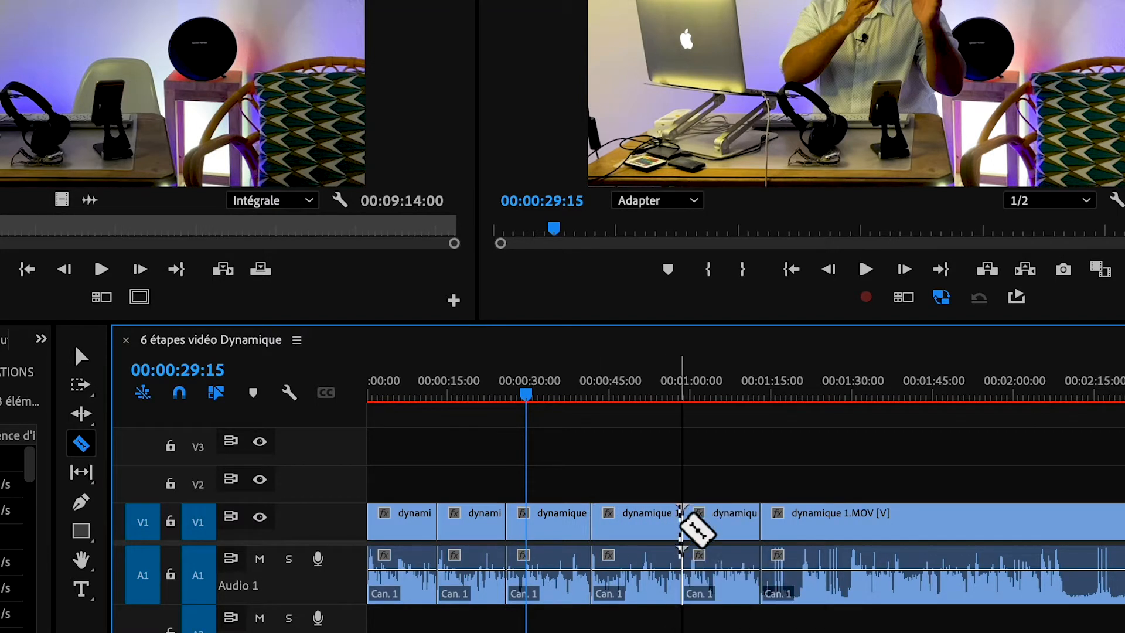
pyautogui.press('=')
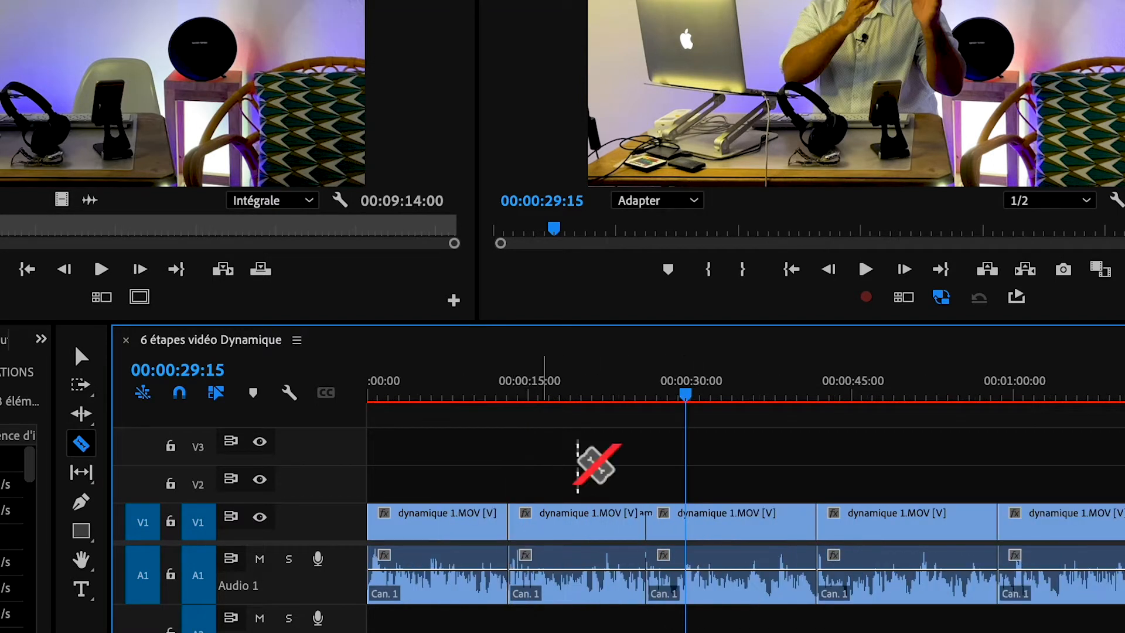
pyautogui.press('v')
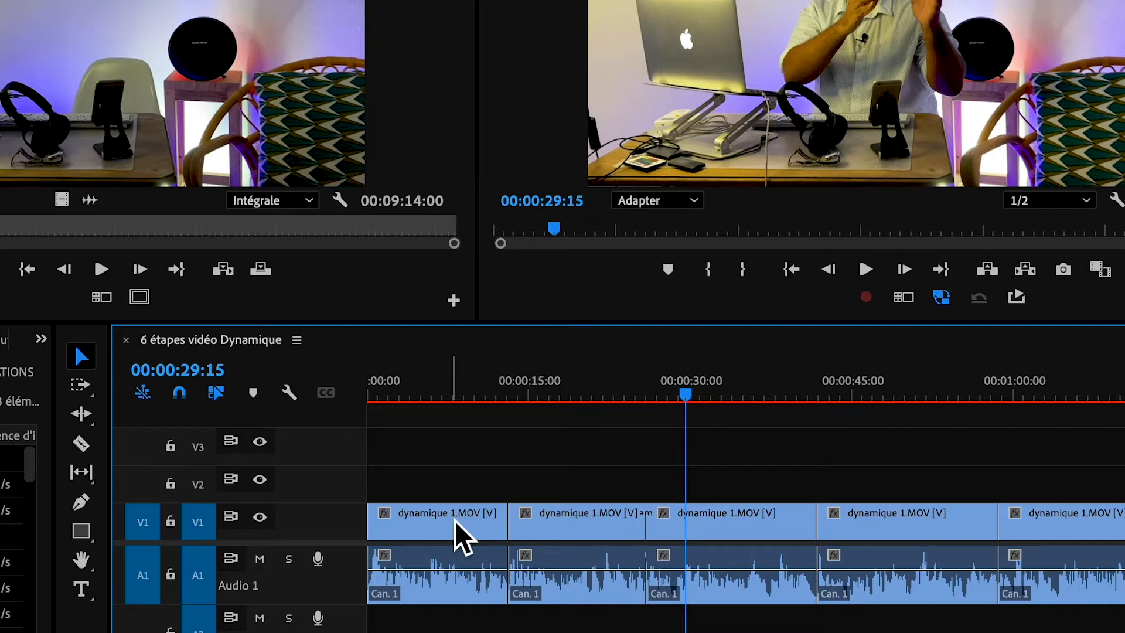
pyautogui.press('-')
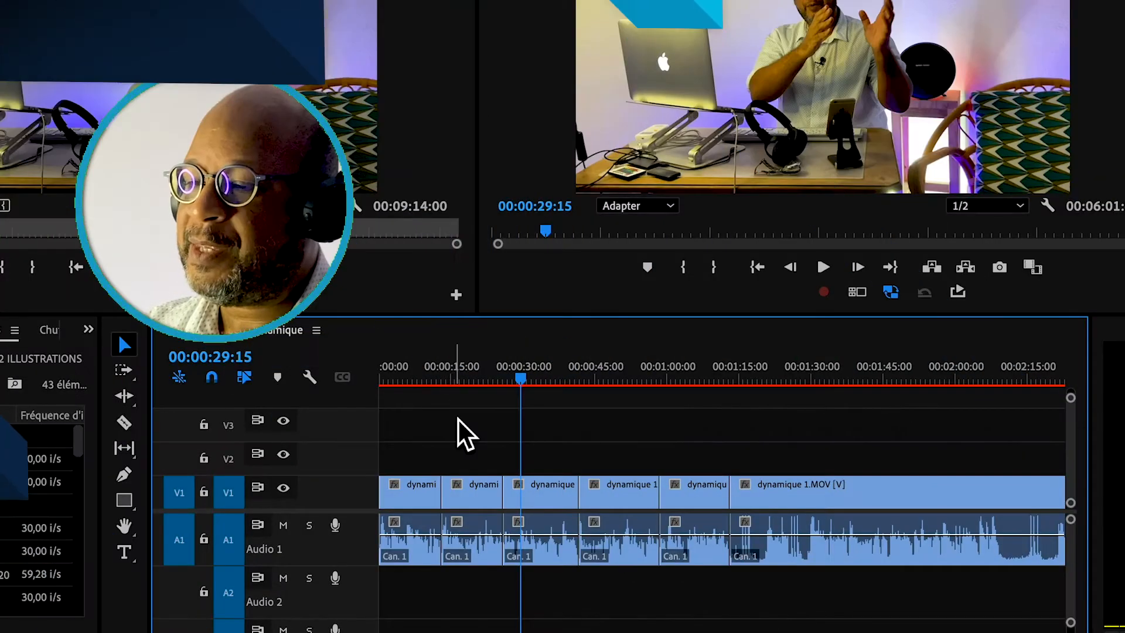
# Step: Reframe the first clip by setting its scale to 142 and its vertical position to 631 in the effect options
pyautogui.click(412, 378)
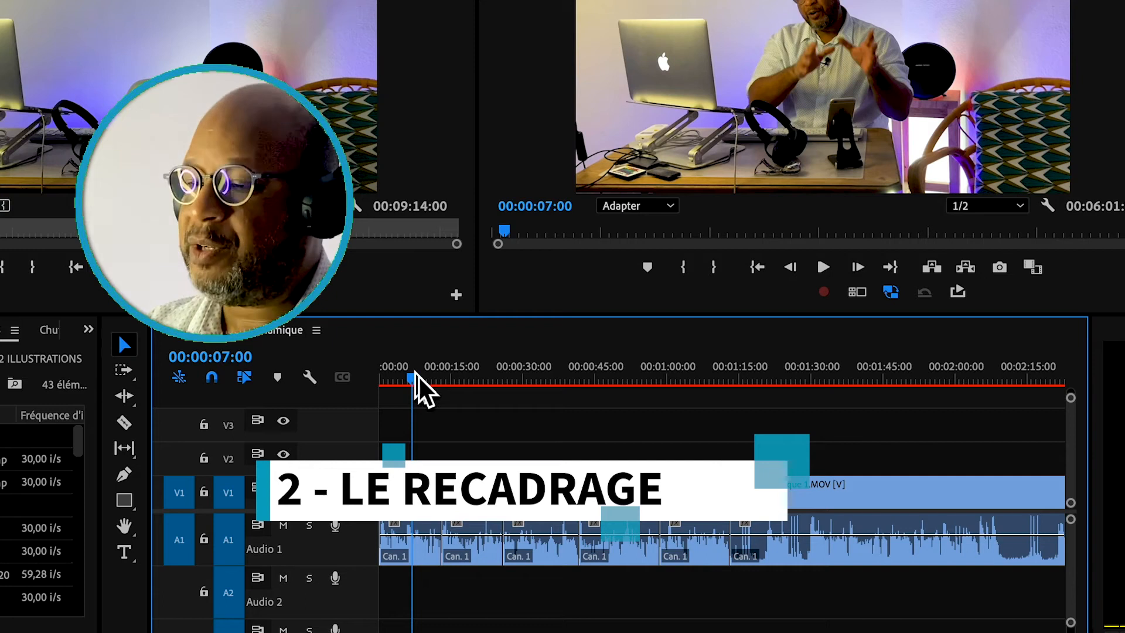
pyautogui.click(415, 490)
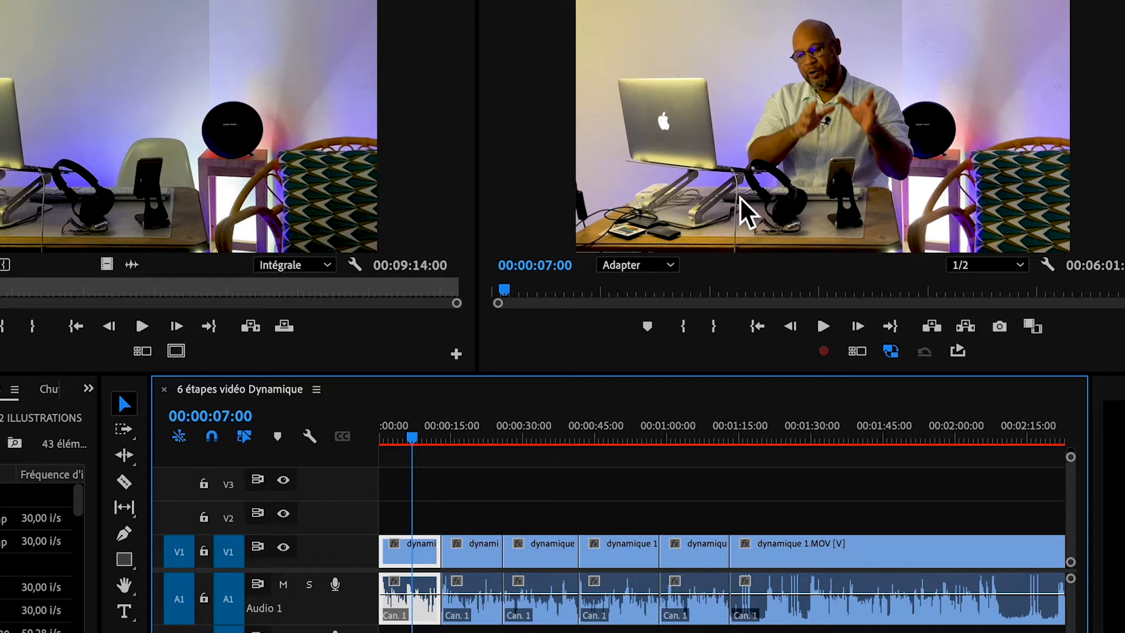
pyautogui.click(402, 440)
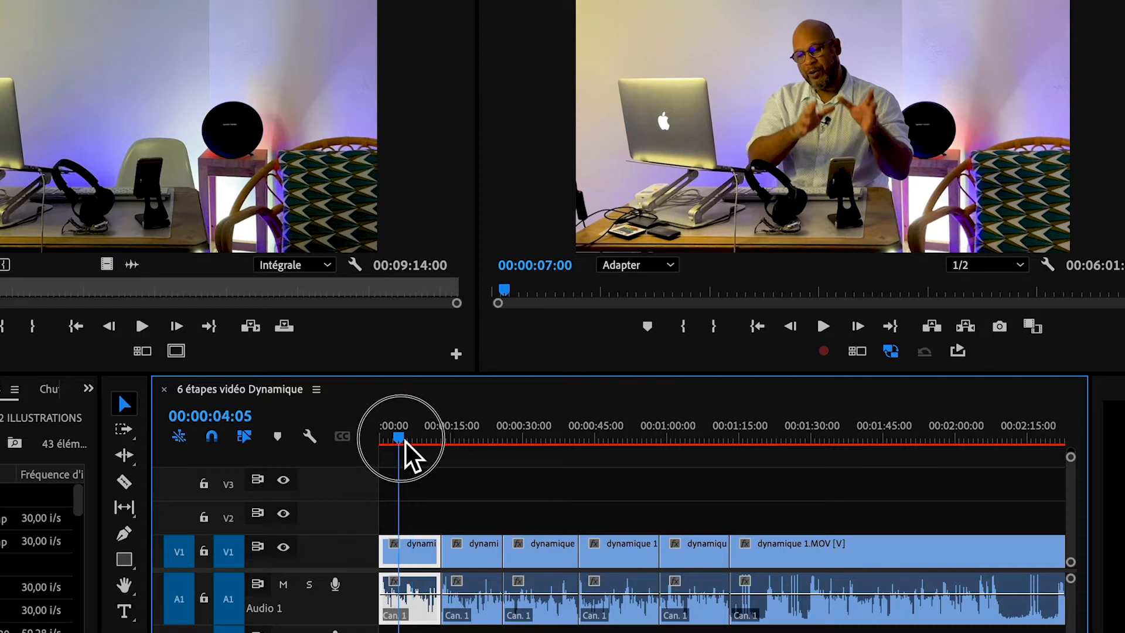
pyautogui.click(404, 547)
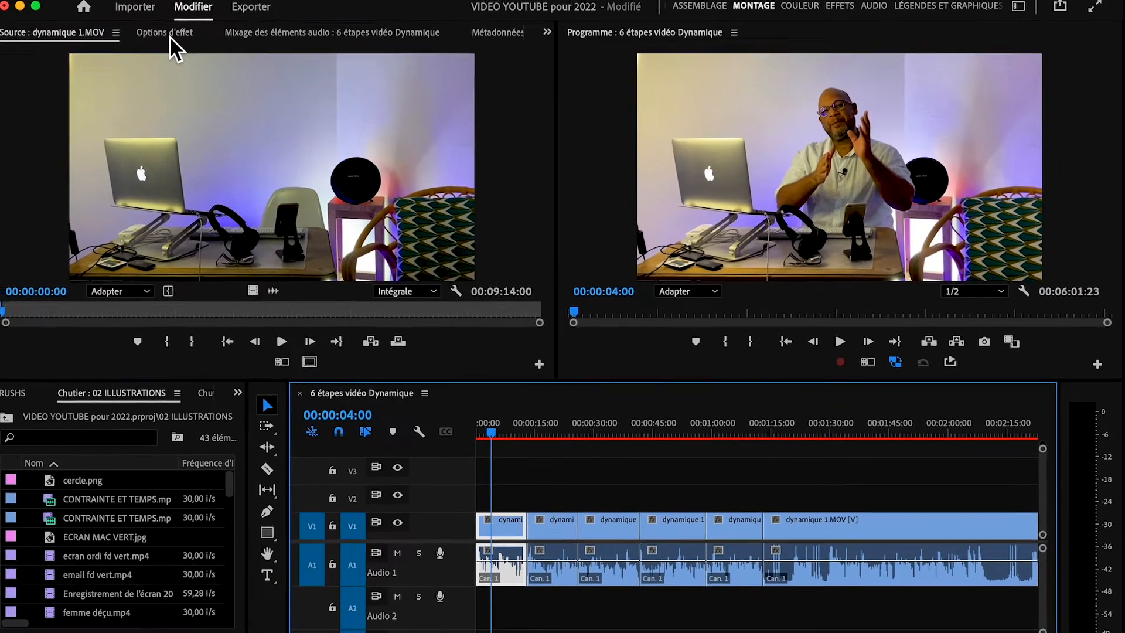
pyautogui.click(169, 34)
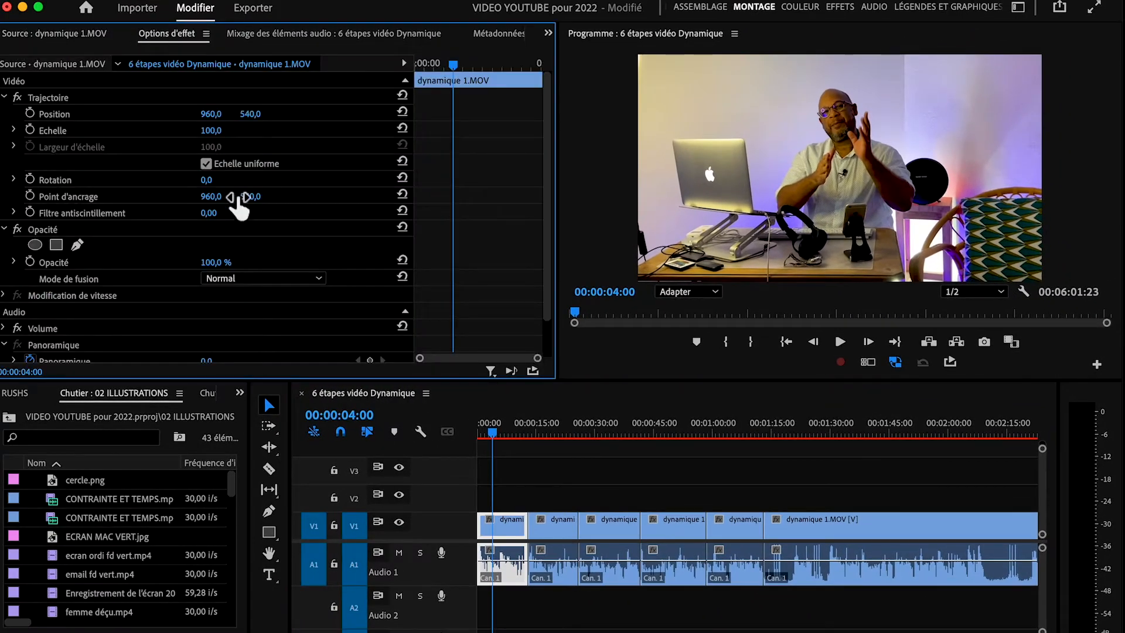
pyautogui.moveTo(211, 130); pyautogui.dragTo(303, 114)
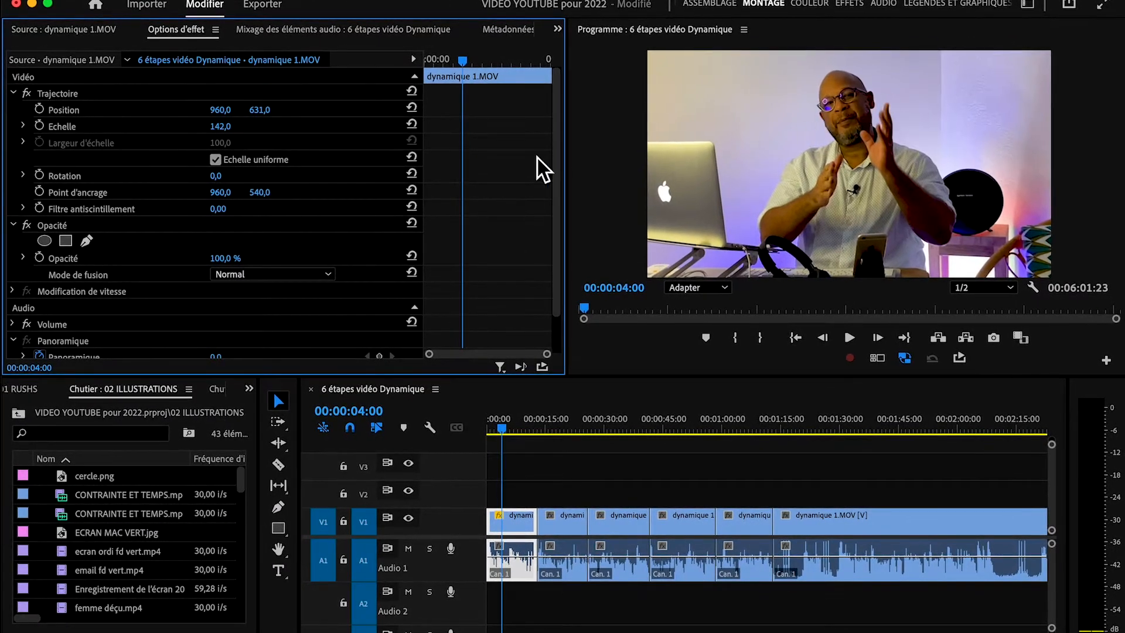
# Step: Play the sequence from the start and compare the framing of the first two clips around their cut
pyautogui.moveTo(498, 428); pyautogui.dragTo(467, 431)
pyautogui.press('space')
pyautogui.click(544, 427)
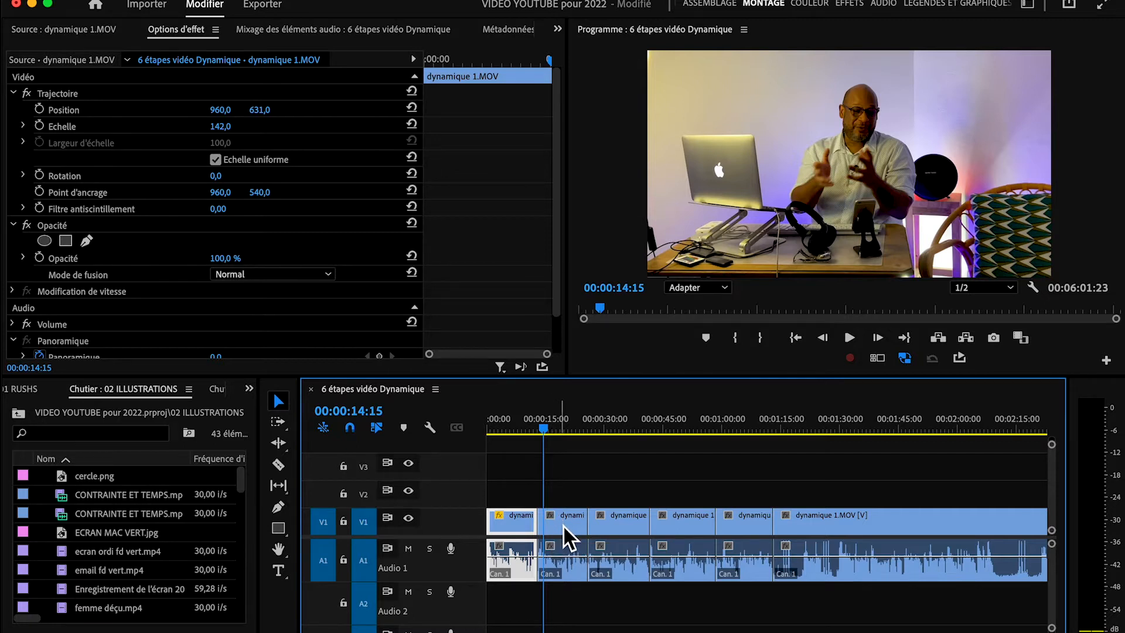
pyautogui.moveTo(228, 130); pyautogui.dragTo(445, 446)
pyautogui.press('super+z')
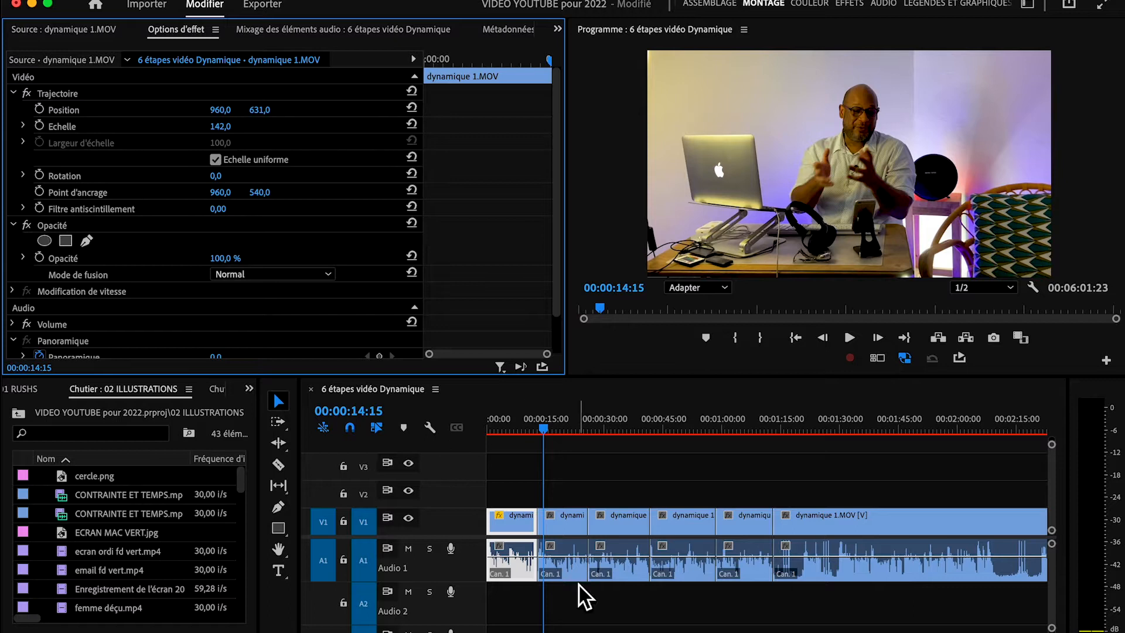
pyautogui.click(521, 428)
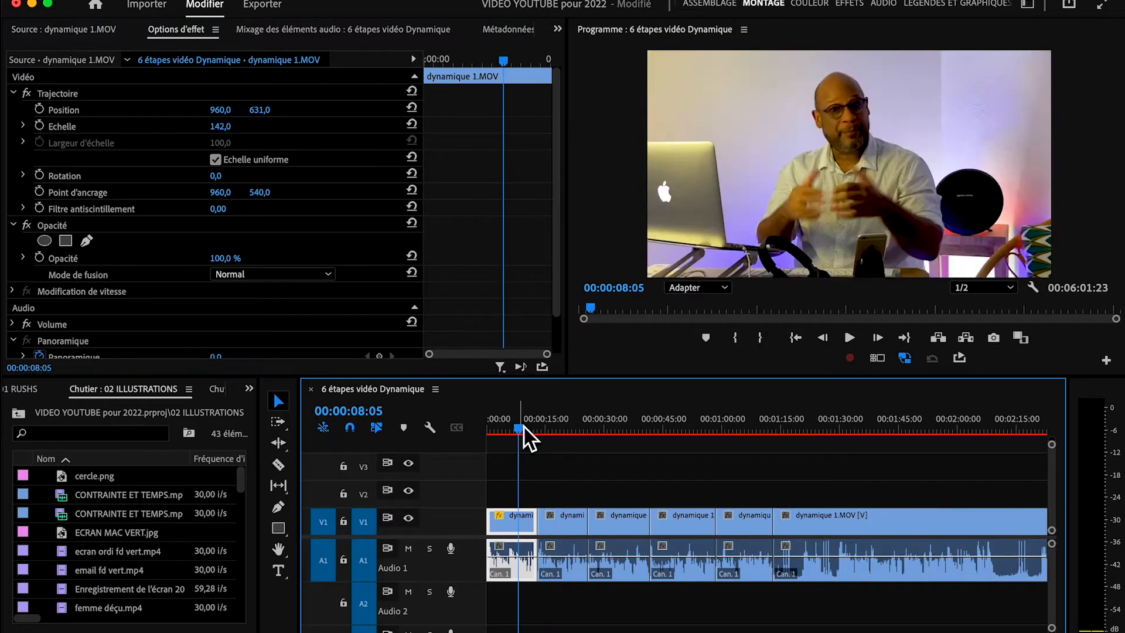
# Step: Reframe the second clip more tightly by setting its scale to 180 and its vertical position to 696
pyautogui.click(560, 427)
pyautogui.click(565, 524)
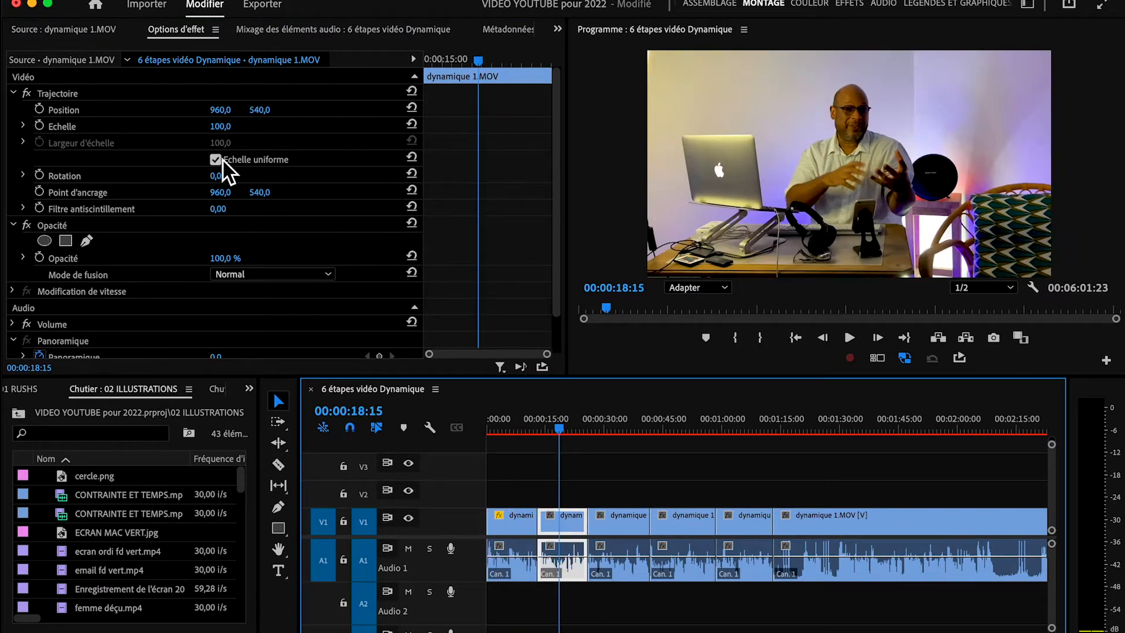
pyautogui.moveTo(228, 130); pyautogui.dragTo(273, 110)
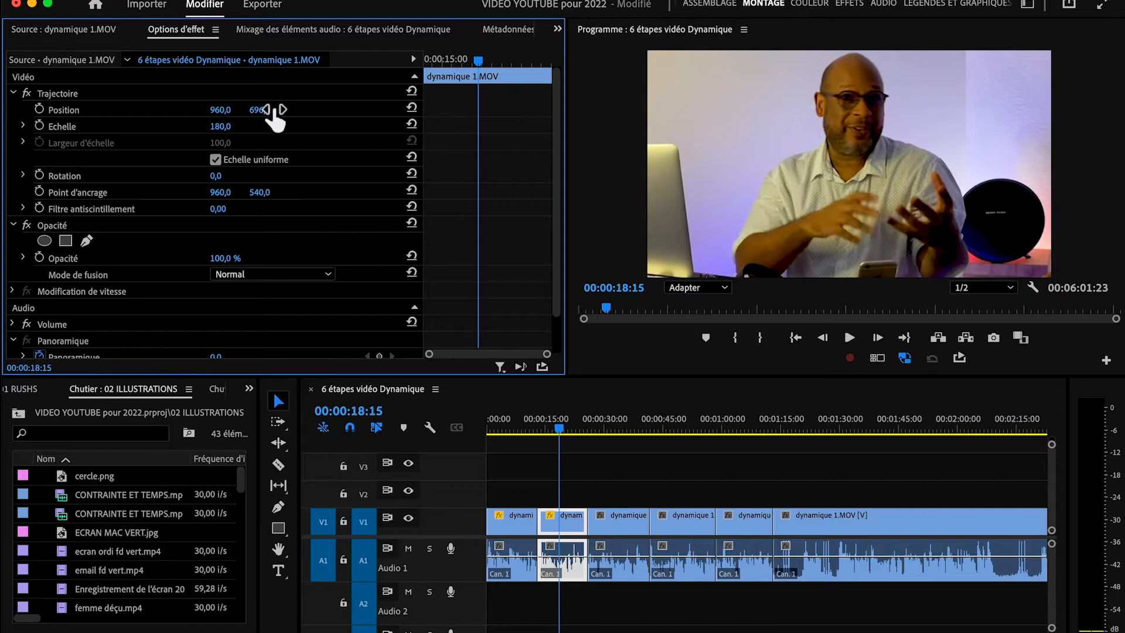
# Step: Reframe the third clip as a close-up with a scale of 249 and a vertical position of 961
pyautogui.click(595, 428)
pyautogui.click(610, 526)
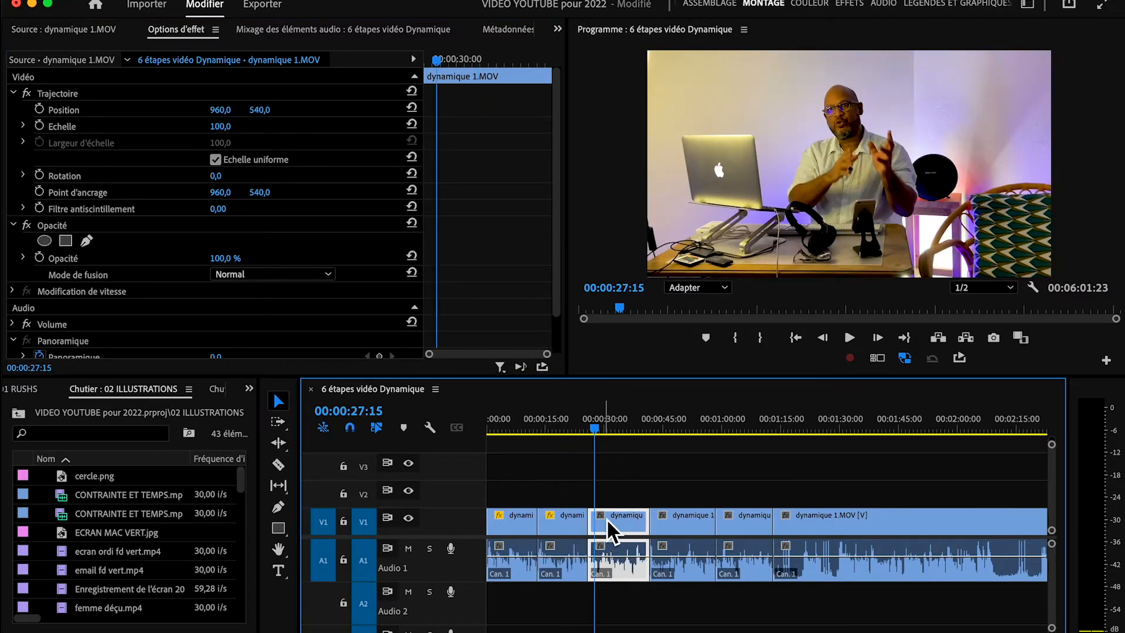
pyautogui.moveTo(220, 126); pyautogui.dragTo(381, 109)
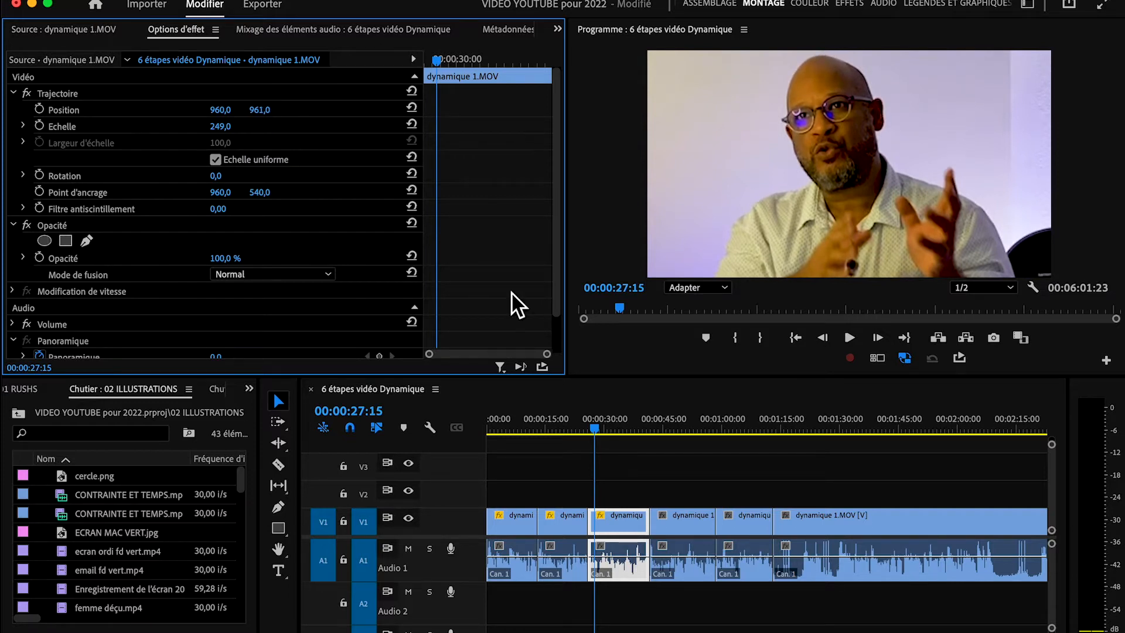
# Step: Scrub through the sequence to compare the reframed clips with the remaining full-width clips
pyautogui.click(558, 428)
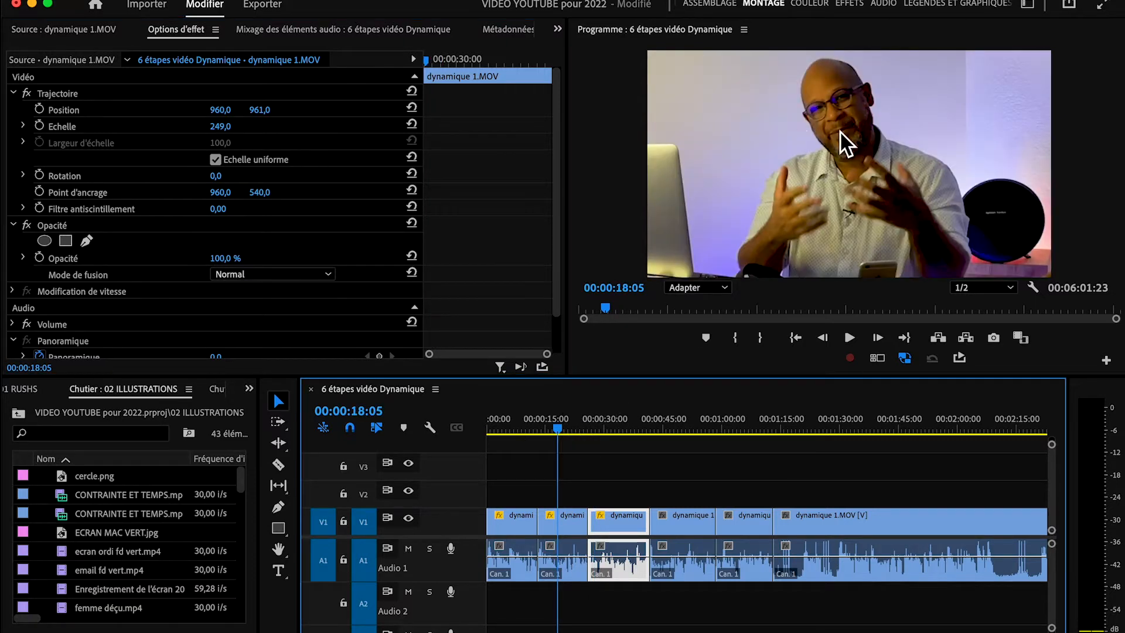
pyautogui.moveTo(671, 432); pyautogui.dragTo(828, 429)
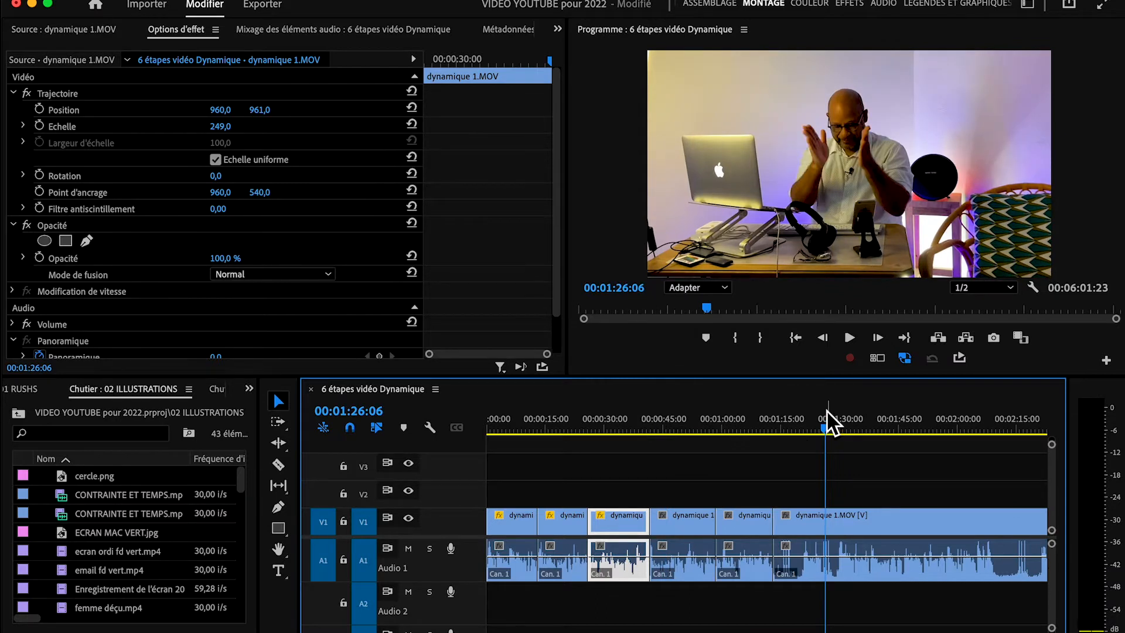
pyautogui.moveTo(684, 432); pyautogui.dragTo(741, 432)
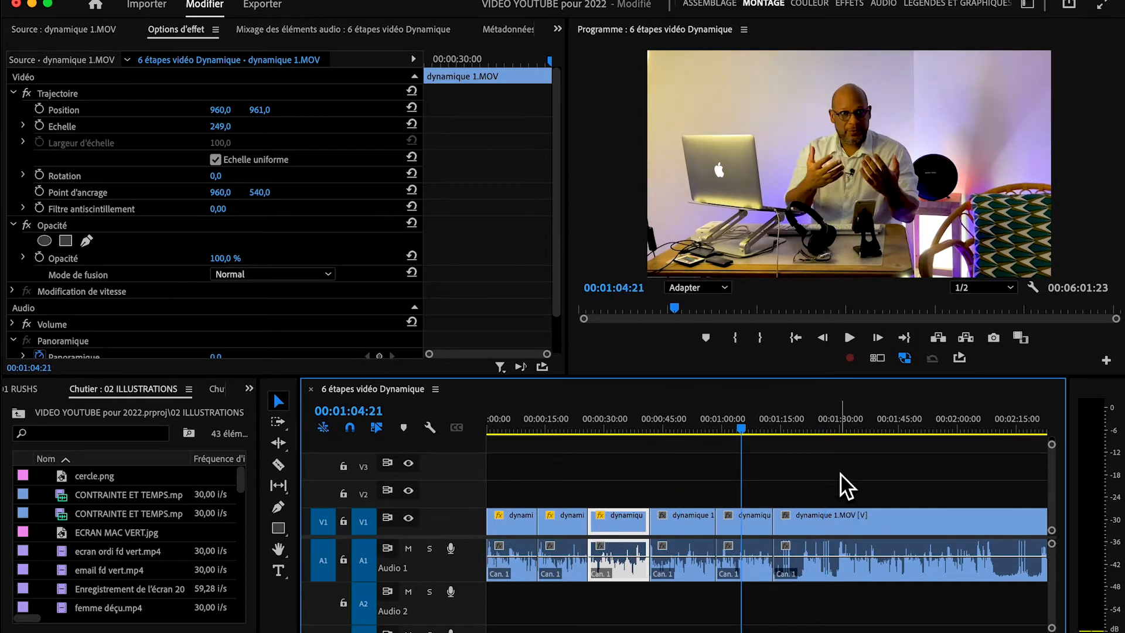
# Step: Split the remaining long clip at about 00:01:27, 00:01:47, 00:02:05 and 00:02:29, and return to the Selection tool
pyautogui.click(832, 431)
pyautogui.press('c')
pyautogui.click(832, 527)
pyautogui.click(909, 527)
pyautogui.click(980, 527)
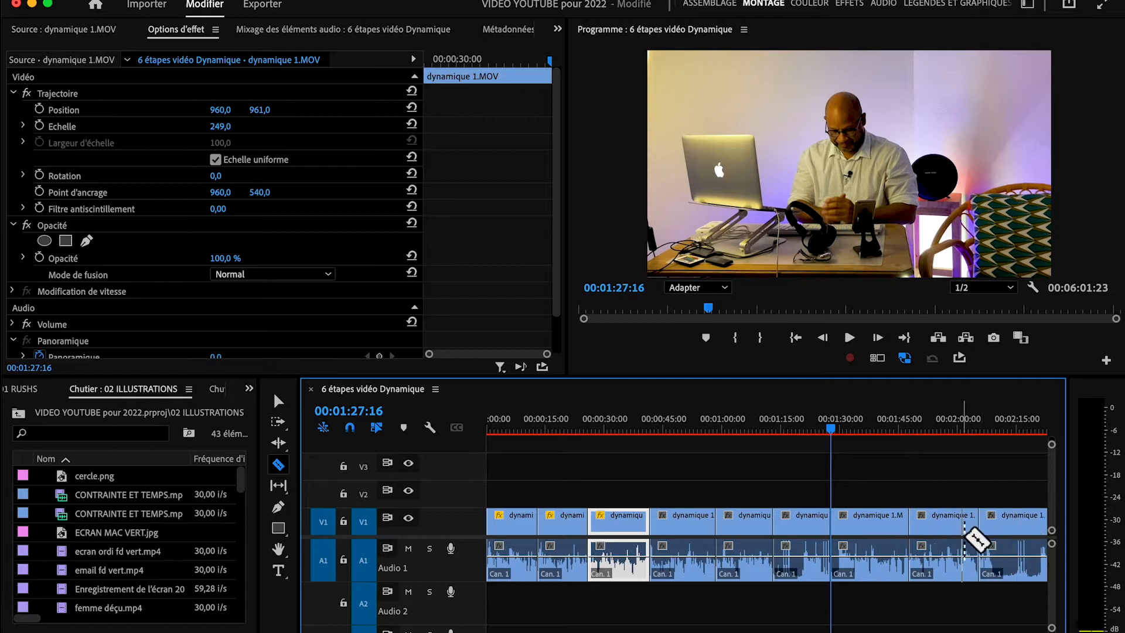
pyautogui.scroll(-3, 961, 536)
pyautogui.click(909, 523)
pyautogui.press('v')
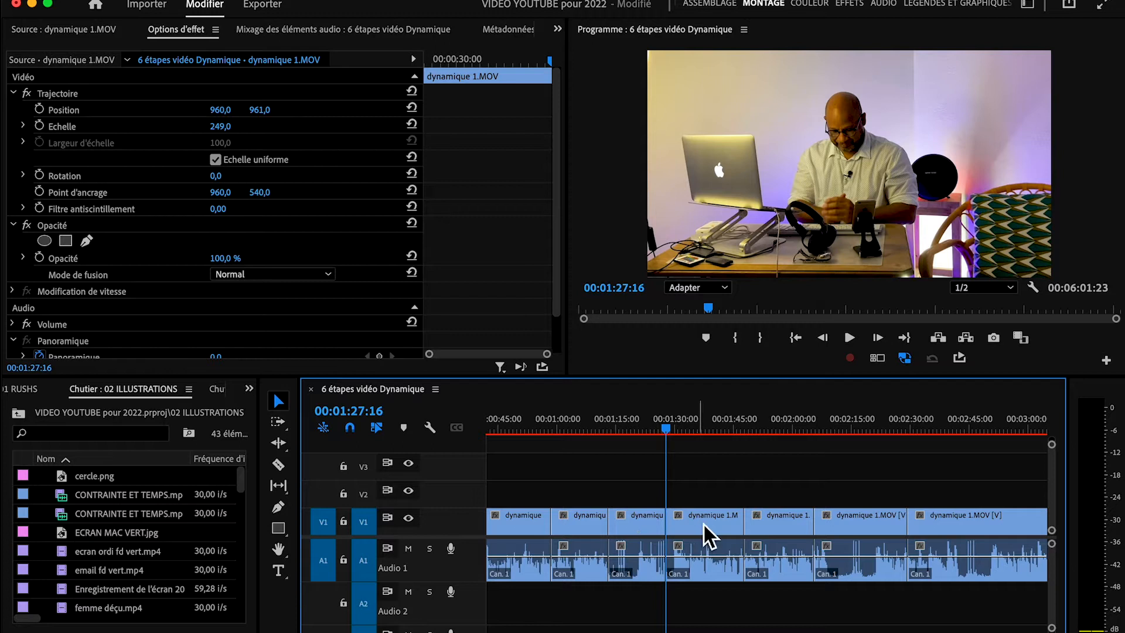
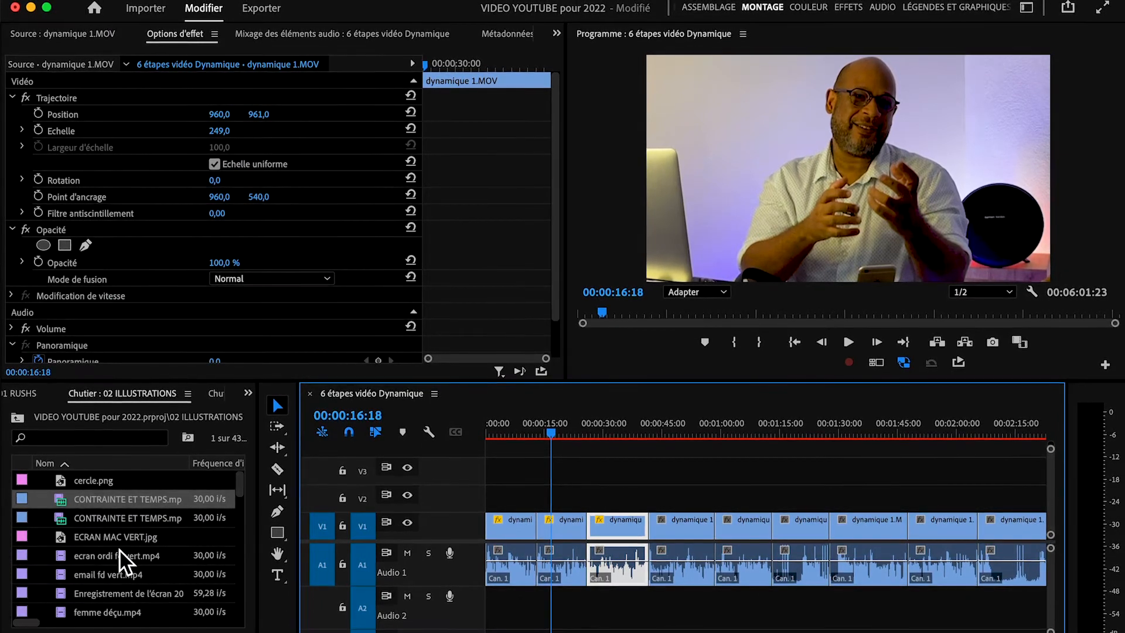
# Step: Open HOMME FACHE.mp4 from the 02 ILLUSTRATIONS bin in the source monitor and scrub to 00:00:02:06 in its marked range
pyautogui.scroll(-3, 91, 583)
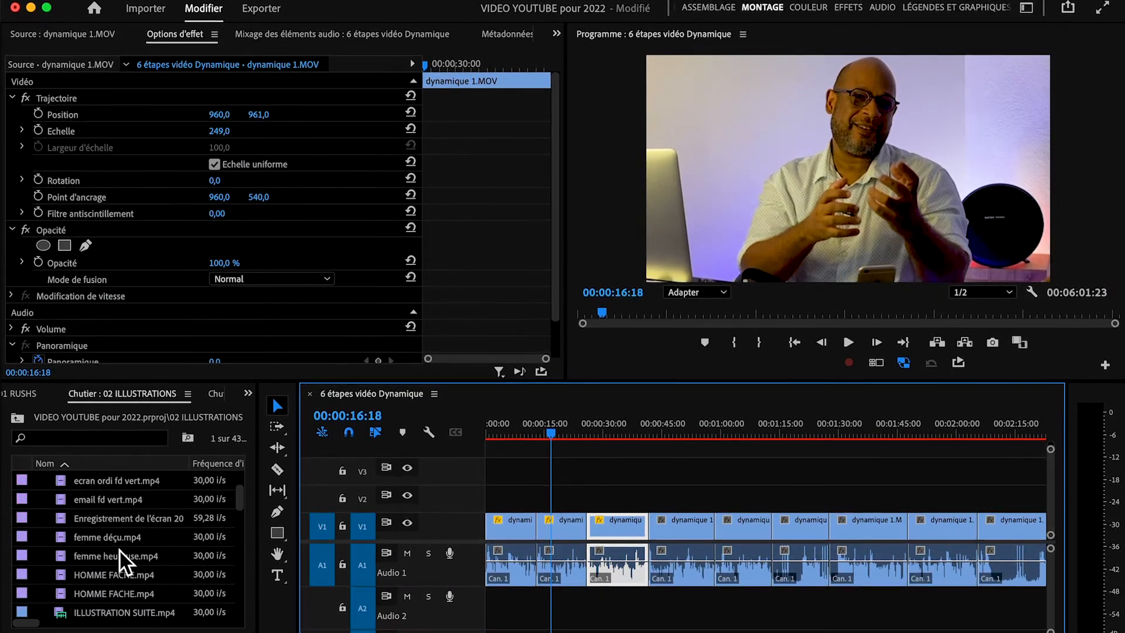
pyautogui.click(63, 577)
pyautogui.doubleClick(63, 577)
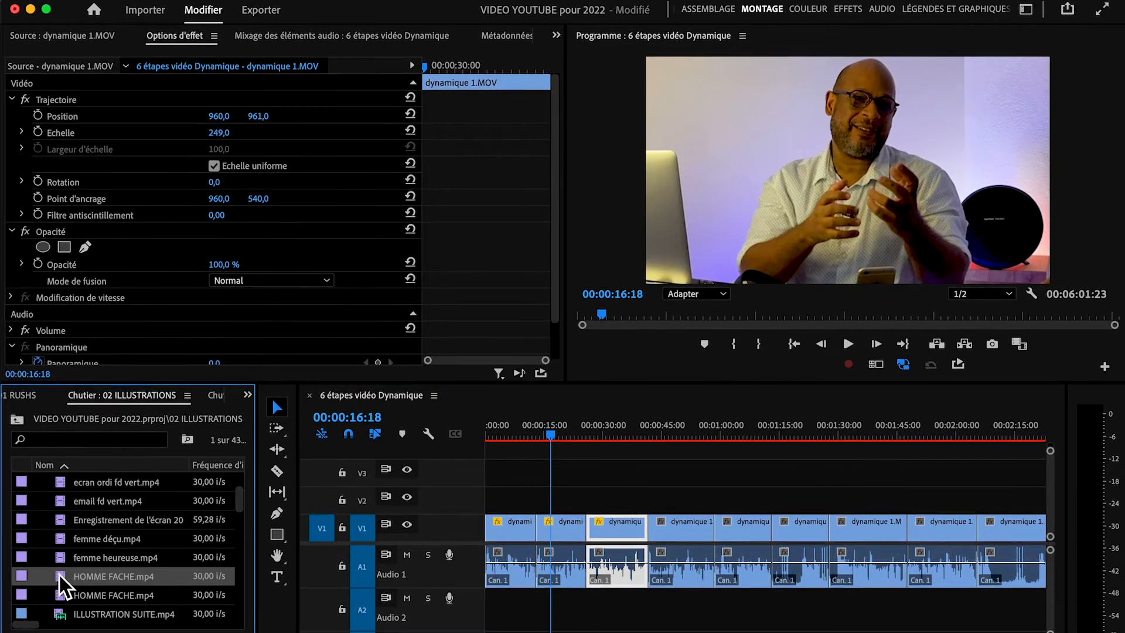
pyautogui.click(126, 319)
pyautogui.moveTo(121, 314); pyautogui.dragTo(139, 313)
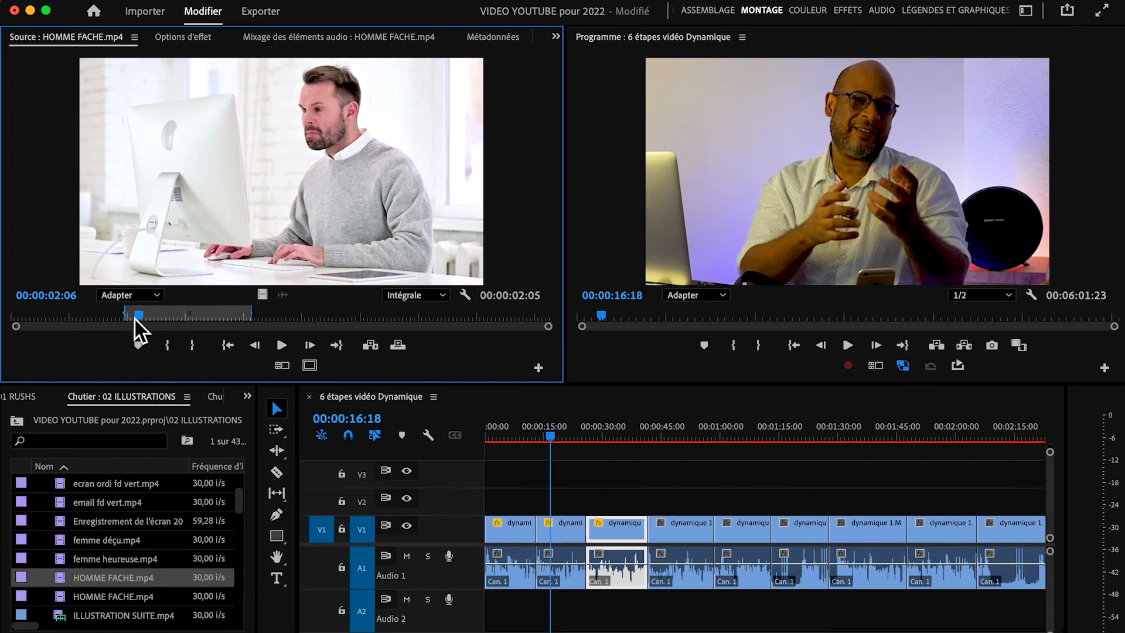
# Step: Place only the video of the marked HOMME FACHE.mp4 range on track V2, ending at the playhead at 00:00:16:18
pyautogui.moveTo(262, 295); pyautogui.dragTo(542, 505)
pyautogui.press('=')
pyautogui.press('=')
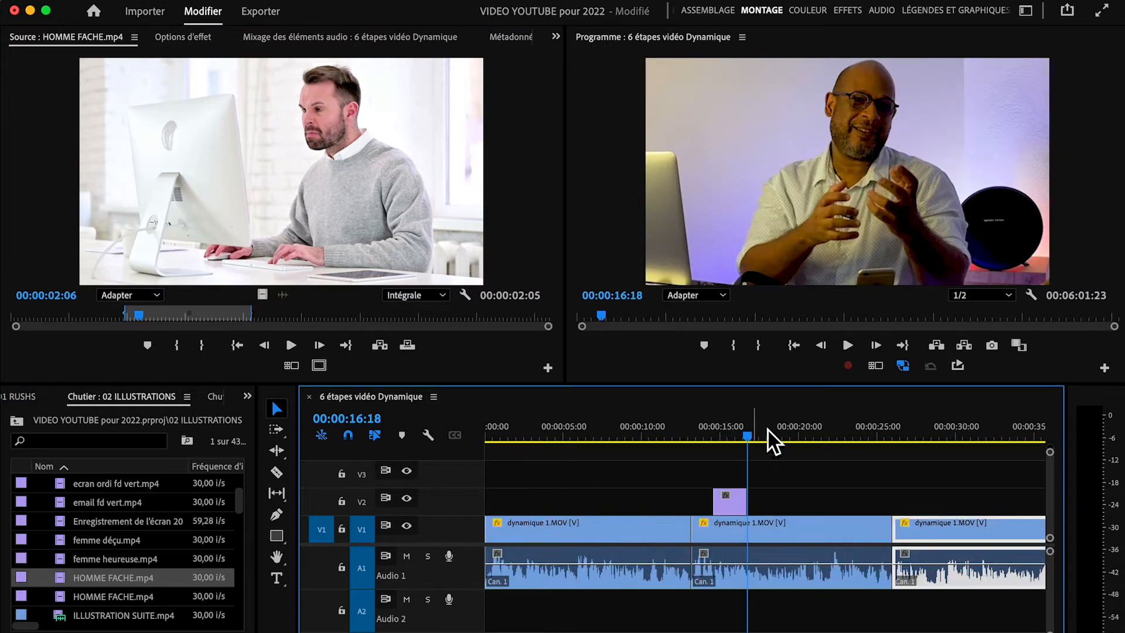
# Step: Play across the HOMME FACHE.mp4 illustration and extend its end on V2 to about 00:00:19:10
pyautogui.click(677, 429)
pyautogui.press('space')
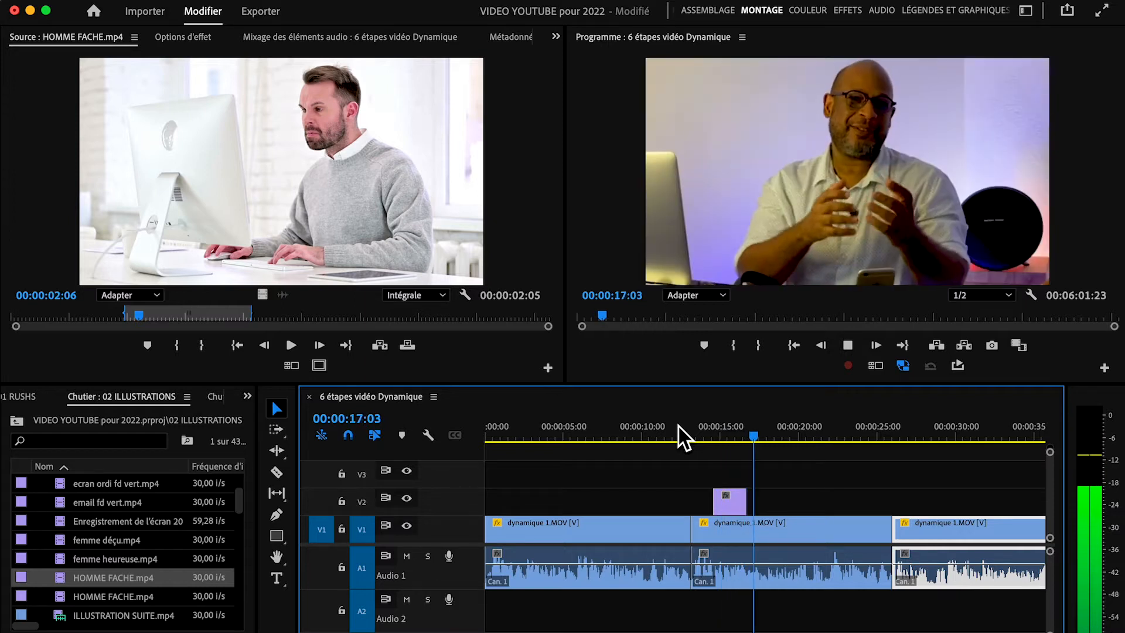
pyautogui.press('space')
pyautogui.moveTo(746, 501); pyautogui.dragTo(789, 498)
# Step: Play from 00:00:13:13 past the end of the extended illustration to check its timing
pyautogui.click(696, 437)
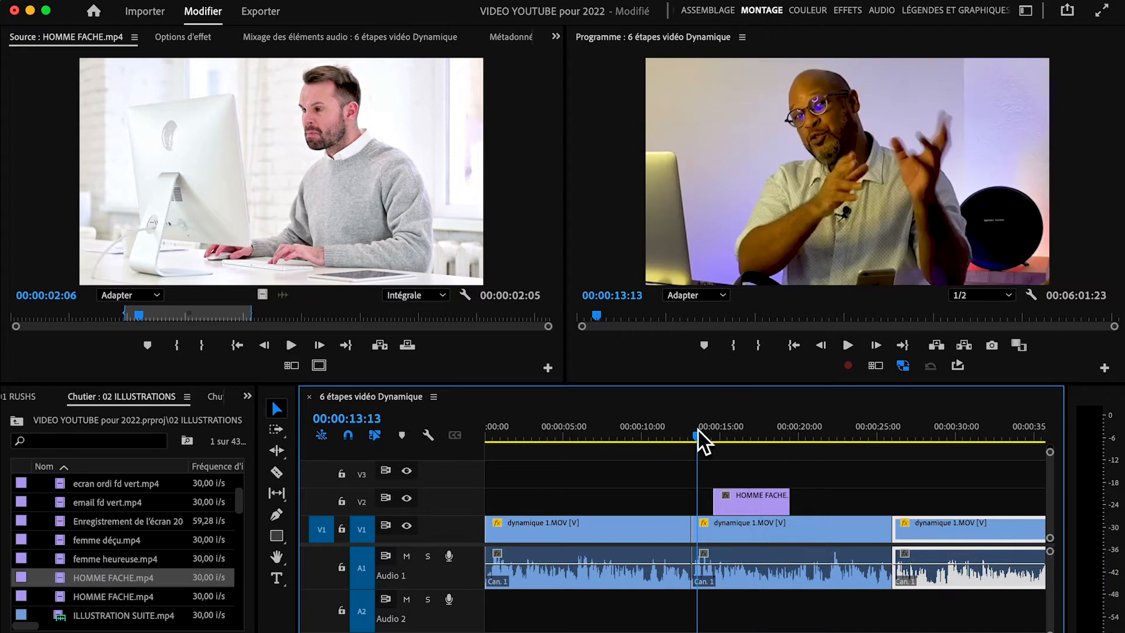
pyautogui.press('space')
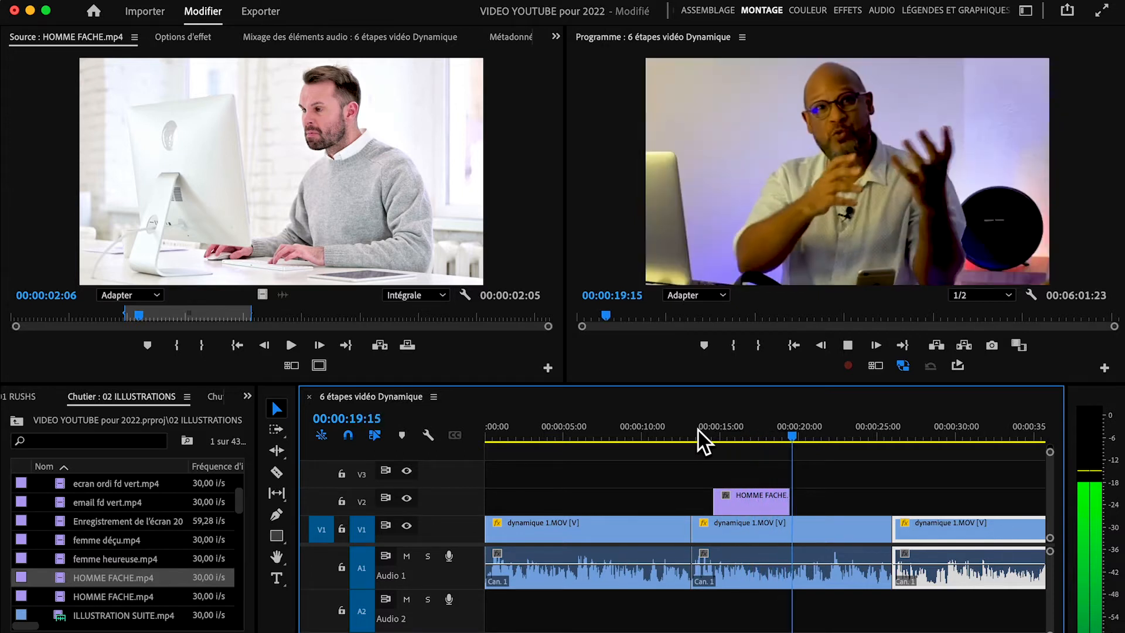
pyautogui.press('space')
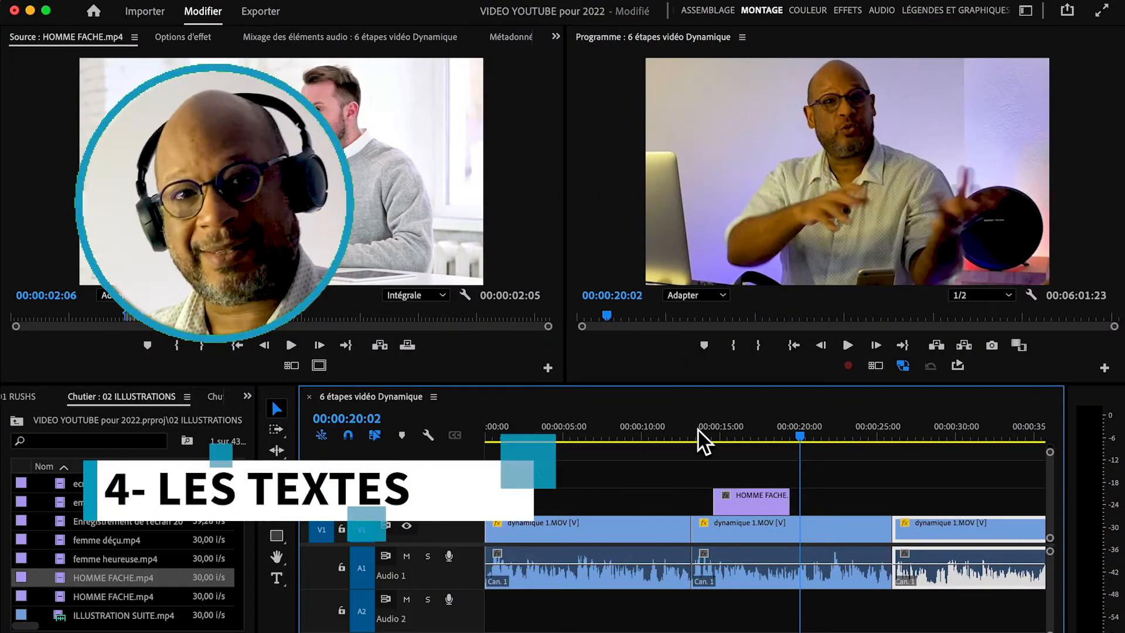
# Step: Place the playhead at 00:00:01:00 and display the local title templates in the Légendes et graphiques workspace
pyautogui.press('Home')
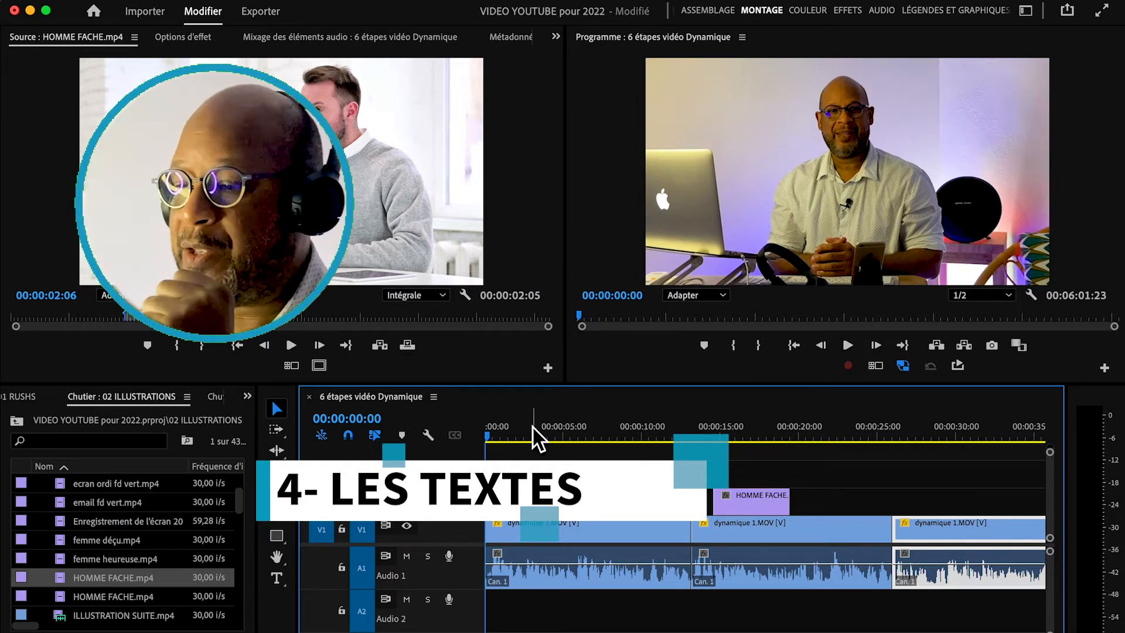
pyautogui.press('space')
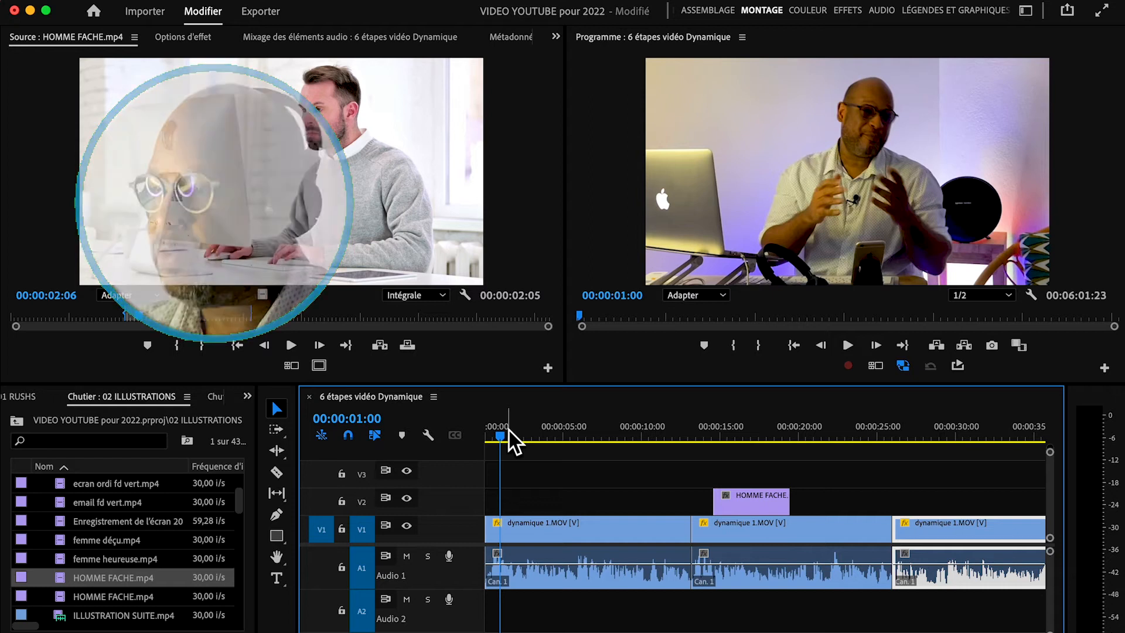
pyautogui.click(933, 10)
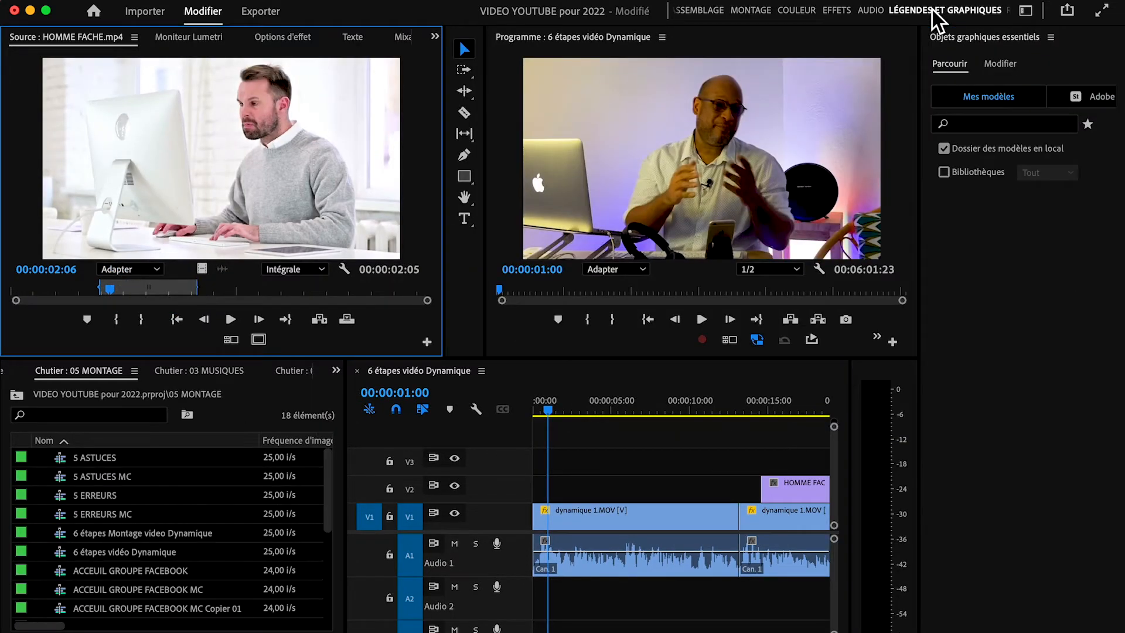
pyautogui.click(958, 65)
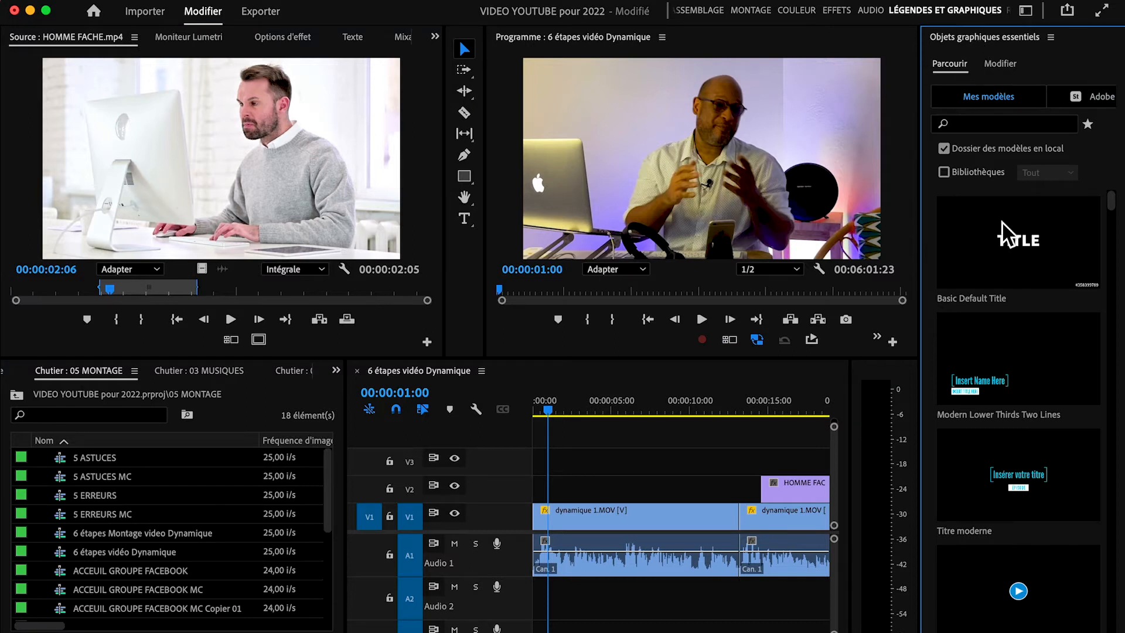
# Step: Place the Titre moderne template on track V2 at the very start of the sequence
pyautogui.click(1027, 243)
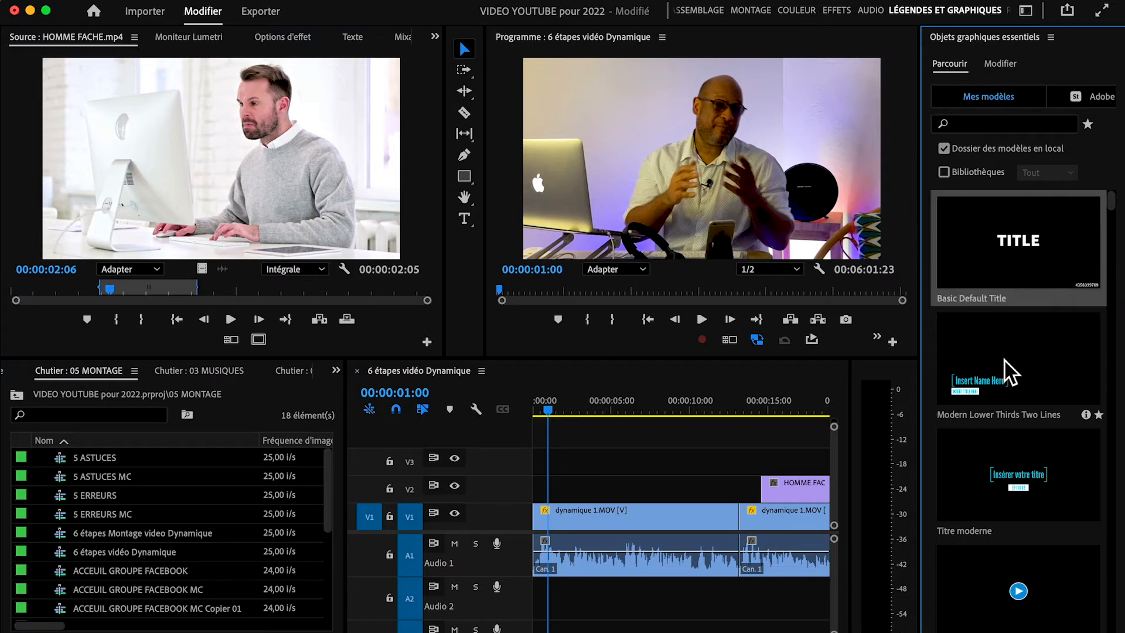
pyautogui.click(1025, 463)
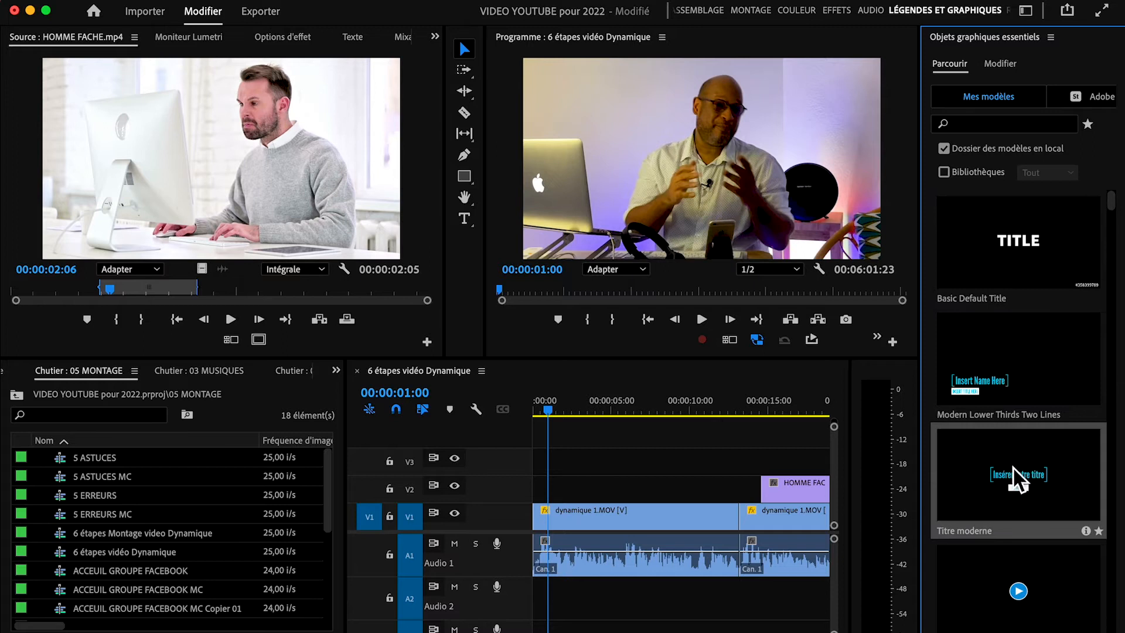
pyautogui.moveTo(1019, 475); pyautogui.dragTo(542, 488)
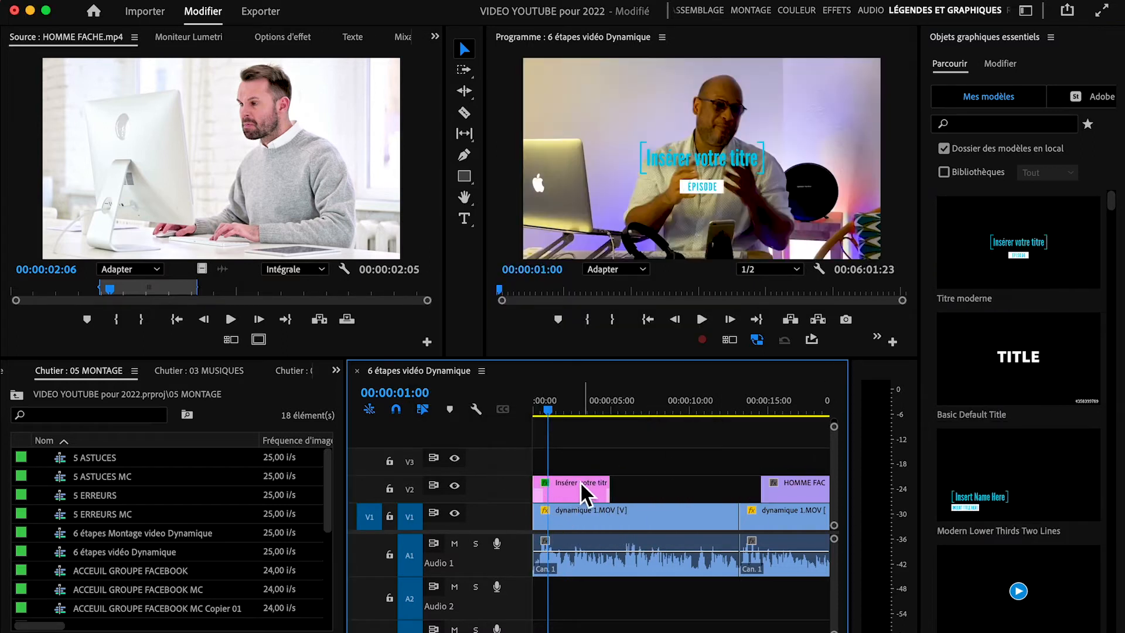
# Step: Set the title's main line to "6 ETAPES POUR DYNAMISER" and its second line to "MES MONTAGES VIDEOS"
pyautogui.click(705, 163)
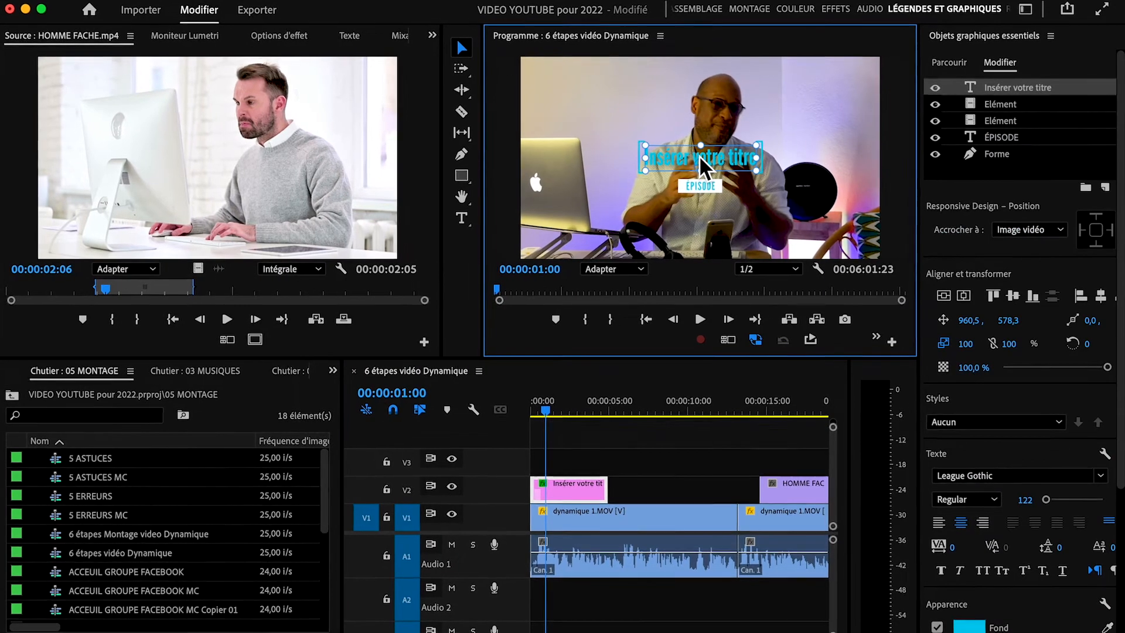
pyautogui.doubleClick(696, 154)
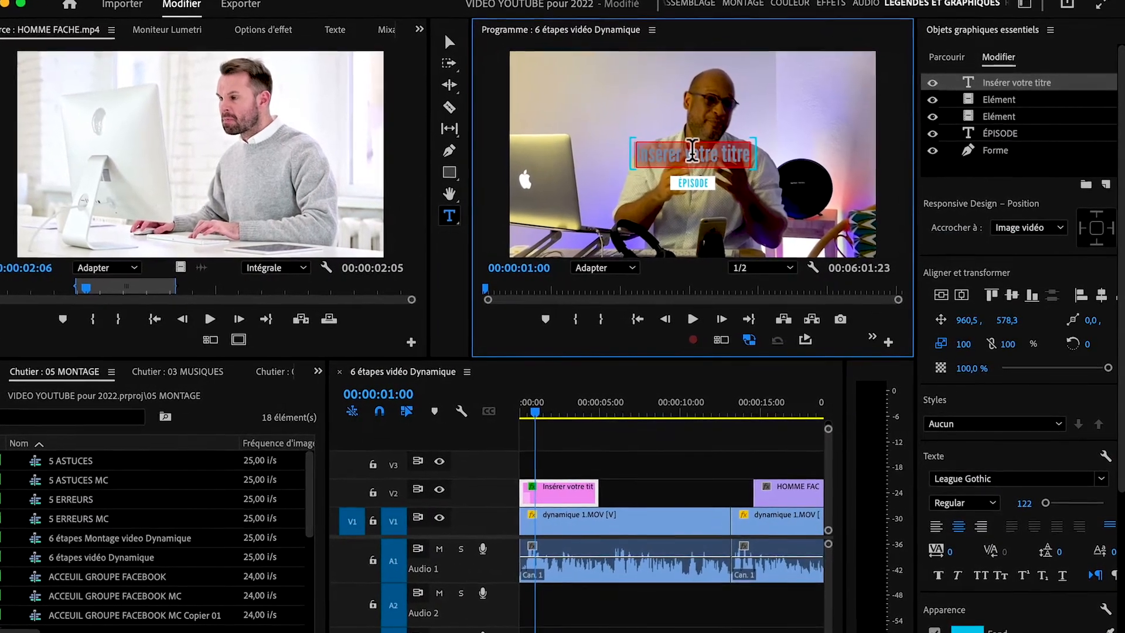
pyautogui.write('6')
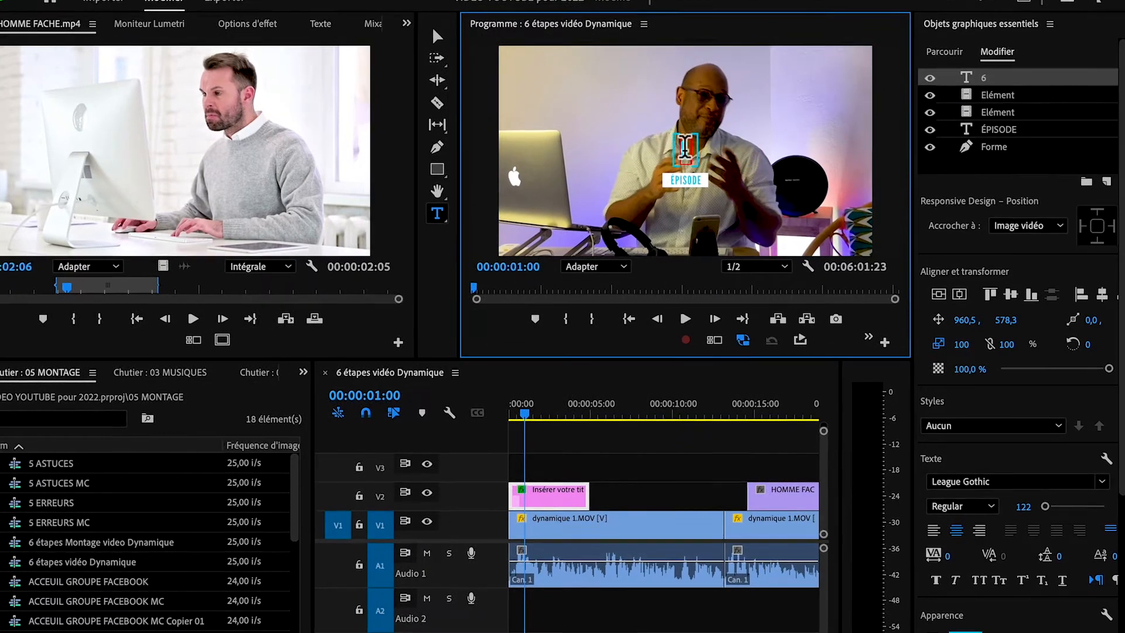
pyautogui.write(' etapes')
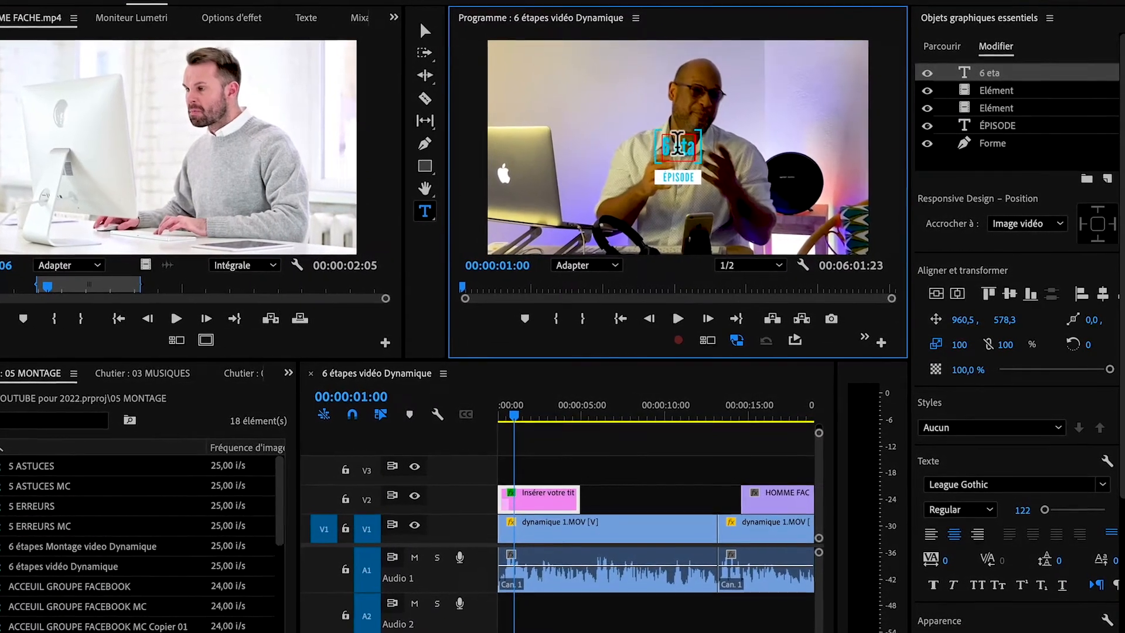
pyautogui.press('BackSpace')
pyautogui.press('BackSpace')
pyautogui.press('BackSpace')
pyautogui.press('BackSpace')
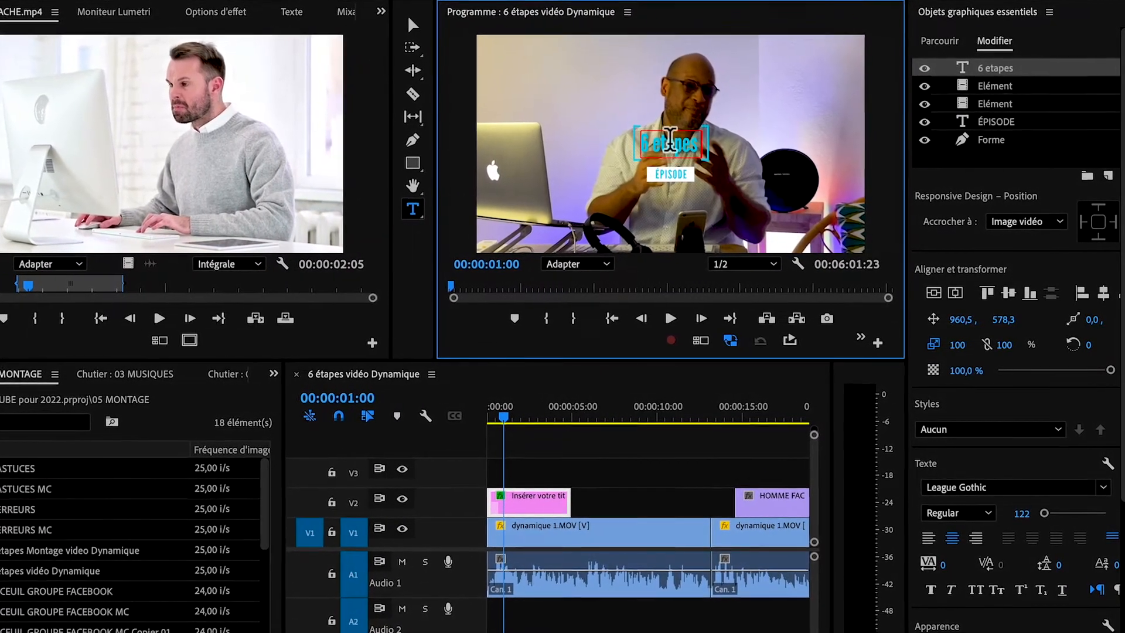
pyautogui.press('BackSpace')
pyautogui.press('BackSpace')
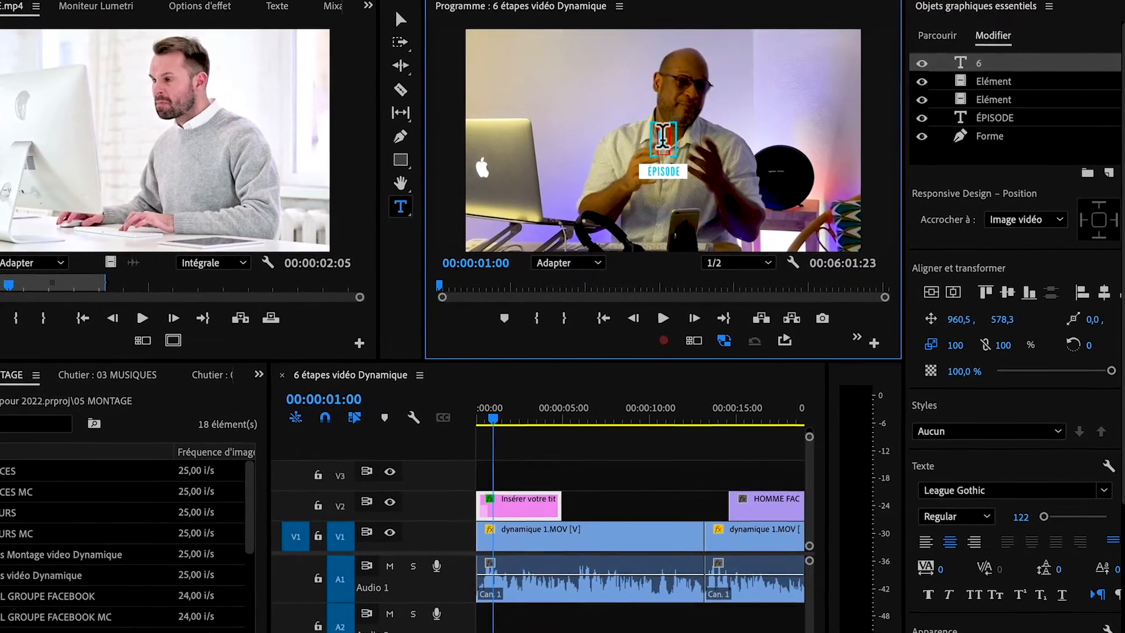
pyautogui.write('ETAPES')
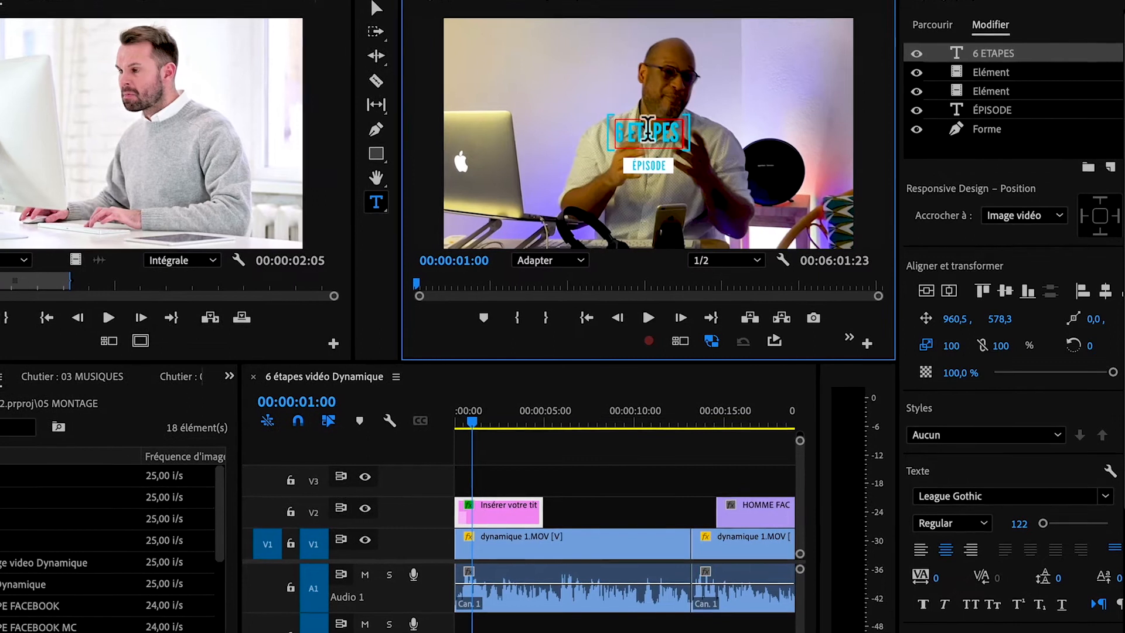
pyautogui.write(' POUR DYNAMISER')
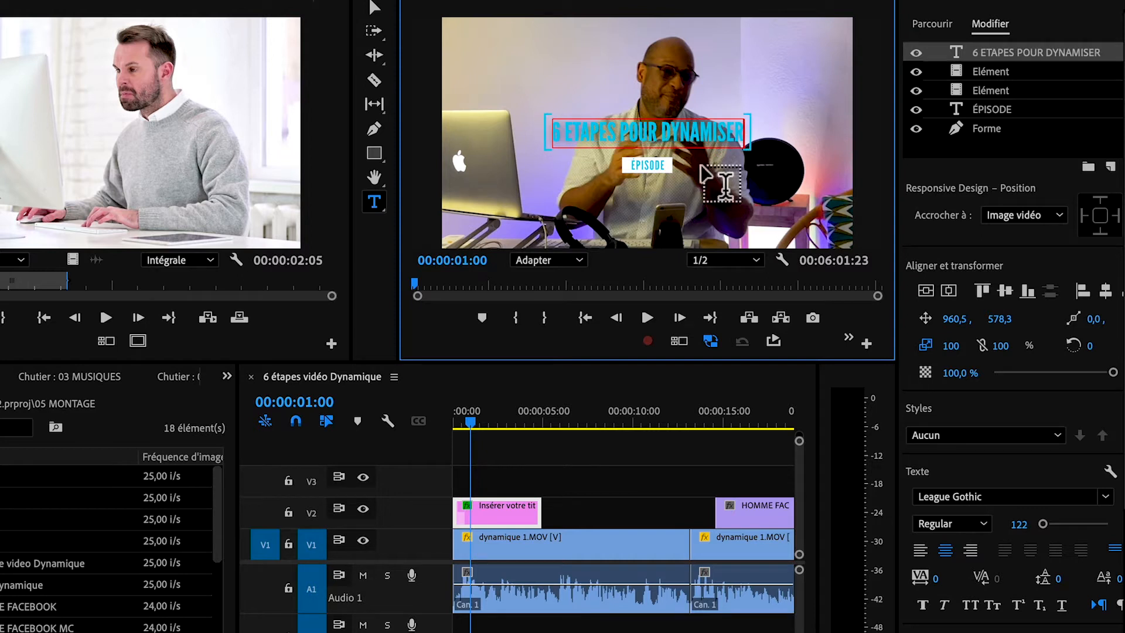
pyautogui.click(657, 169)
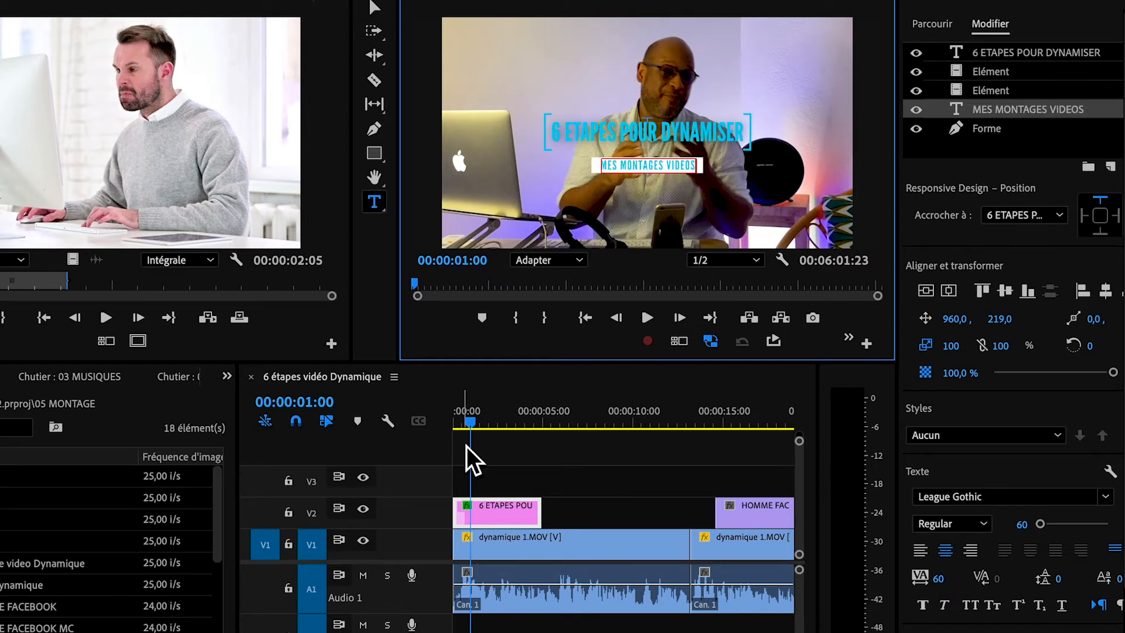
# Step: Play the opening title from near the sequence start and stop at 00:00:06:20
pyautogui.moveTo(463, 426); pyautogui.dragTo(460, 421)
pyautogui.press('space')
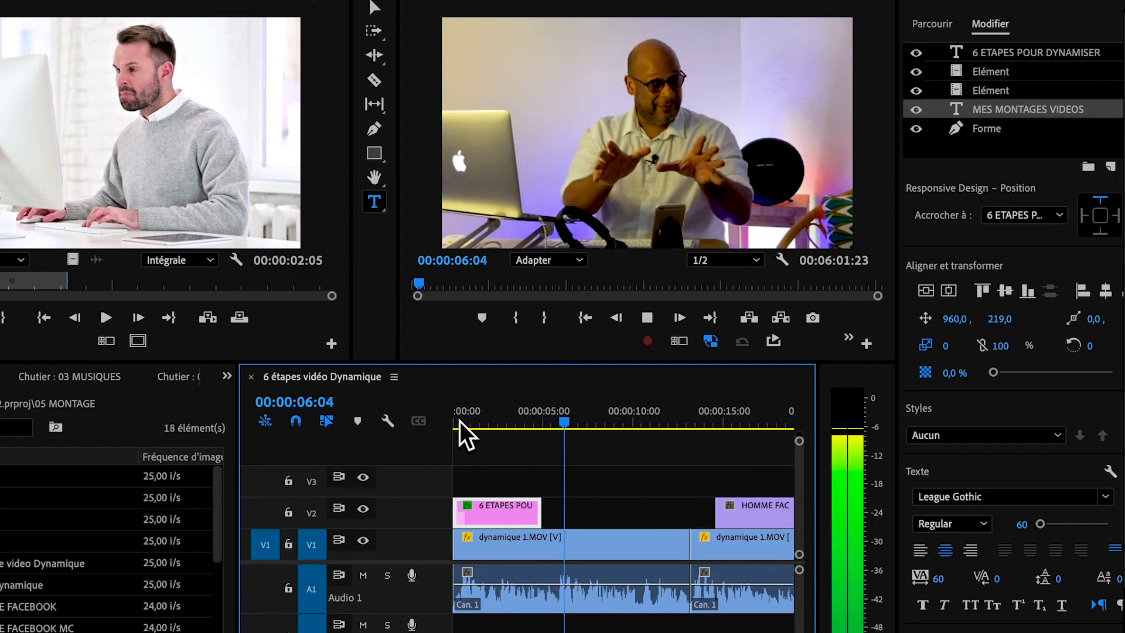
pyautogui.press('space')
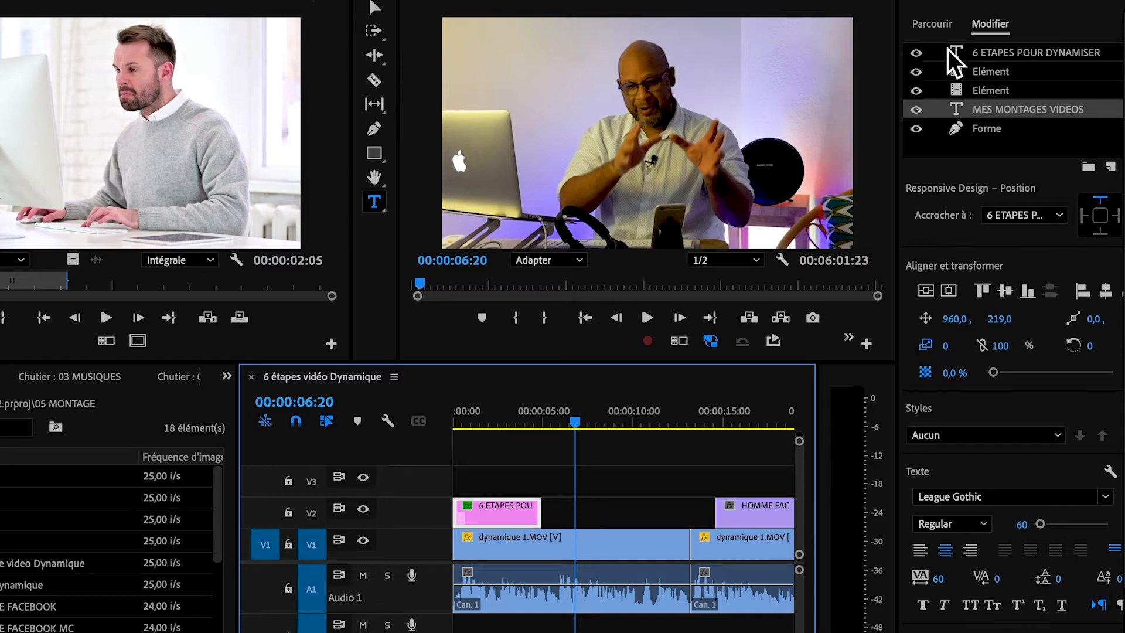
# Step: Place the Modern Lower Thirds Two Lines template on V2 around the playhead, starting at 00:00:05:24
pyautogui.click(936, 24)
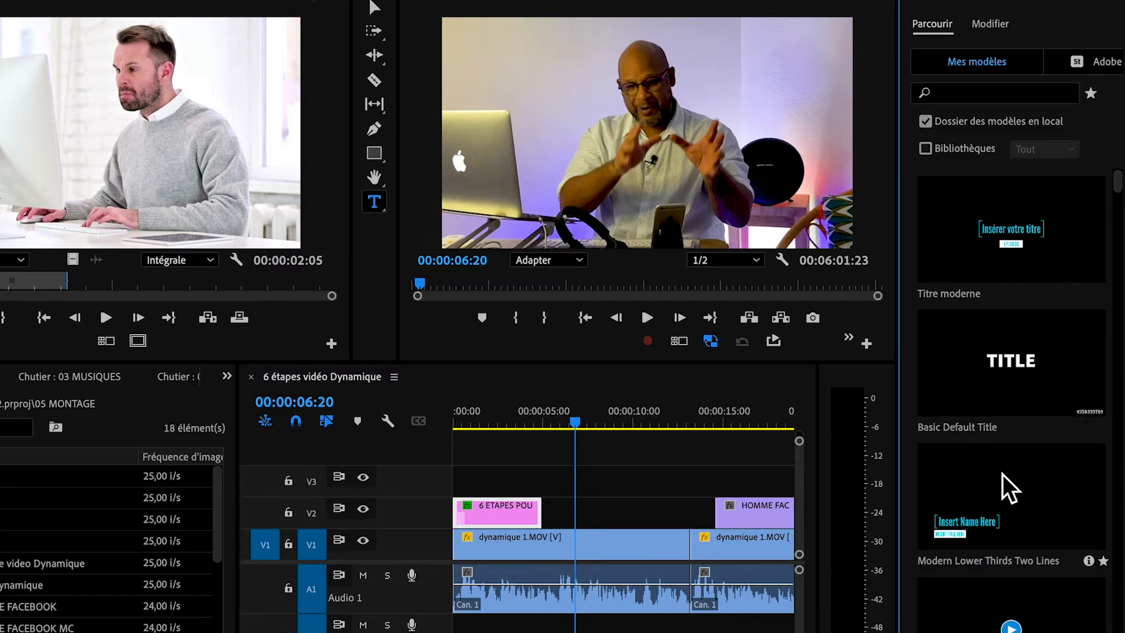
pyautogui.moveTo(974, 483); pyautogui.dragTo(613, 505)
pyautogui.click(600, 518)
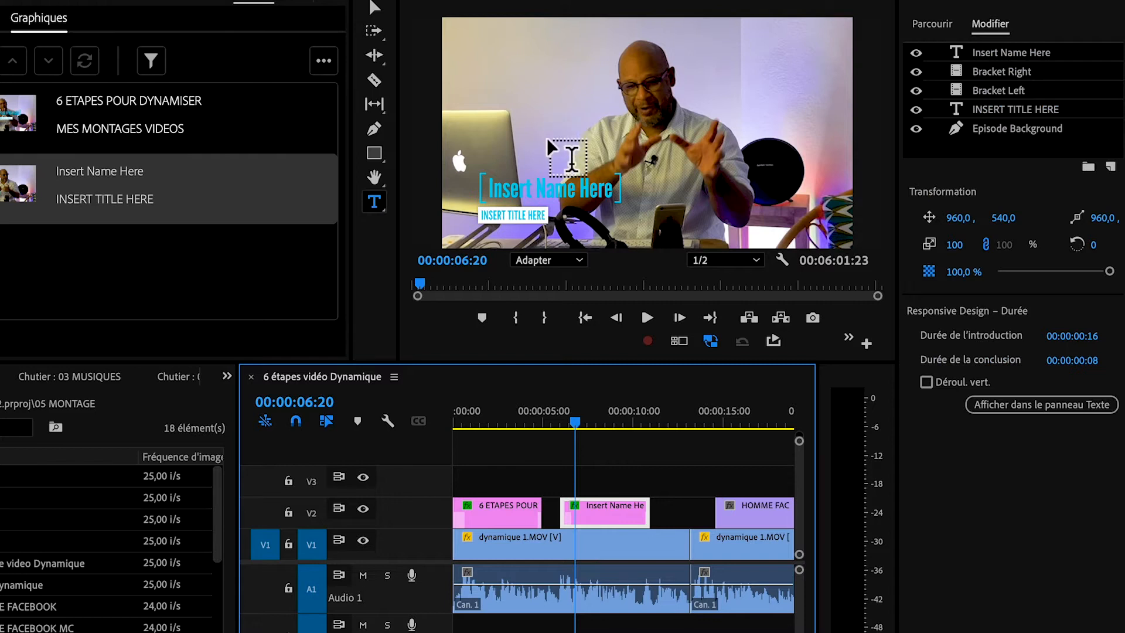
# Step: Replace the lower third's name line with the speaker's full name in capitals
pyautogui.click(553, 190)
pyautogui.tripleClick(550, 188)
pyautogui.write('SA')
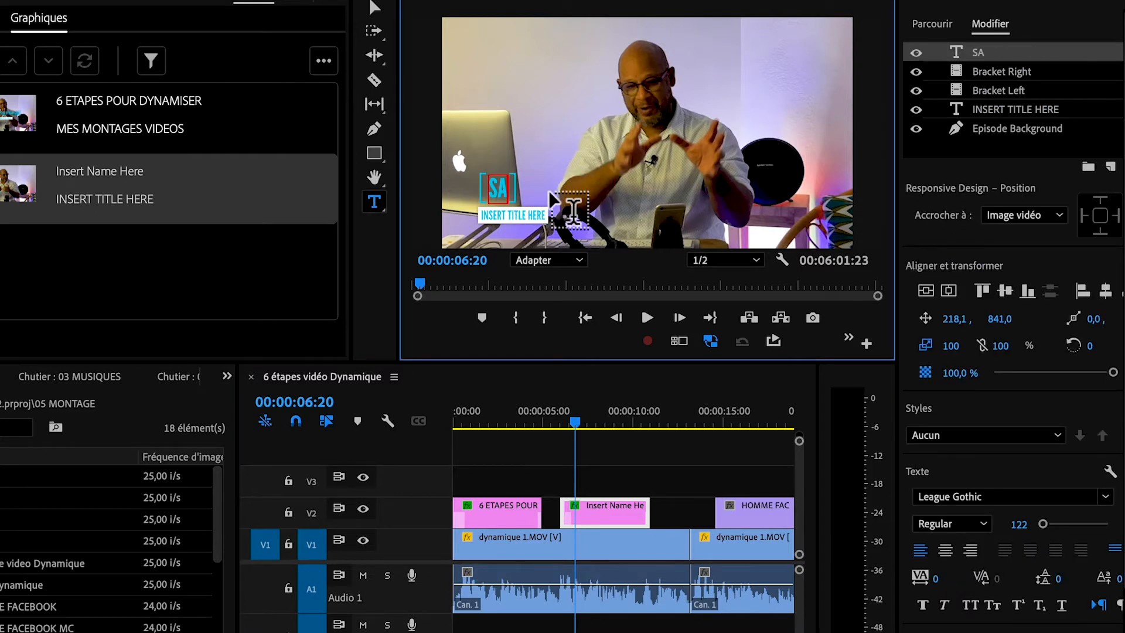
pyautogui.write('M RICHARDSON')
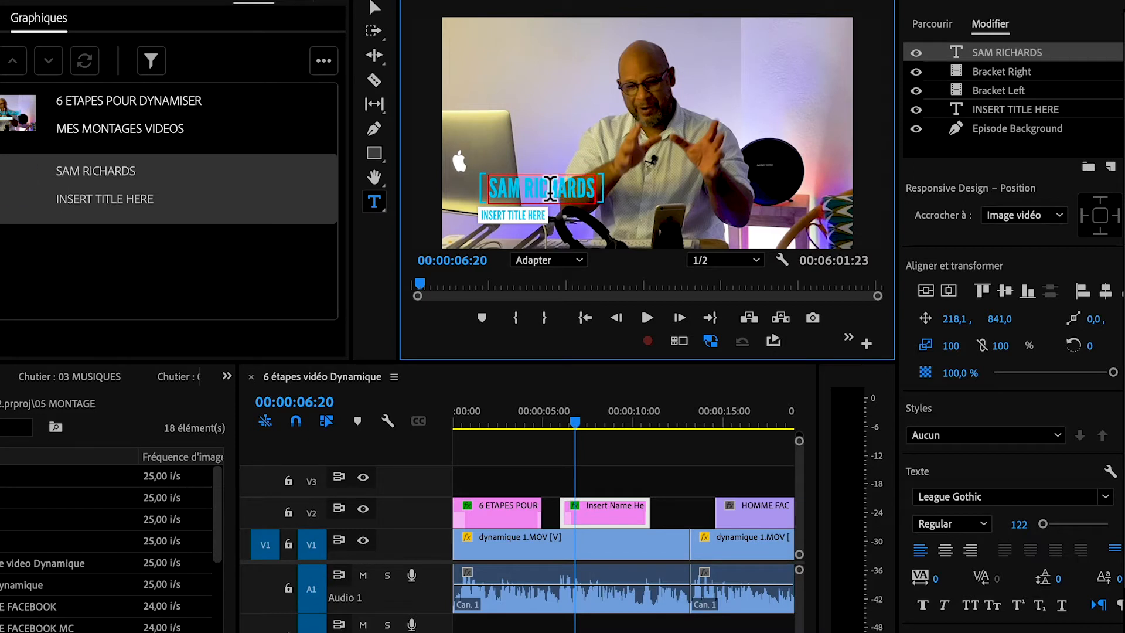
# Step: Set the lower third's second line to "MONTEUR PRO / INFOPRENEUR"
pyautogui.click(516, 214)
pyautogui.write('MOB')
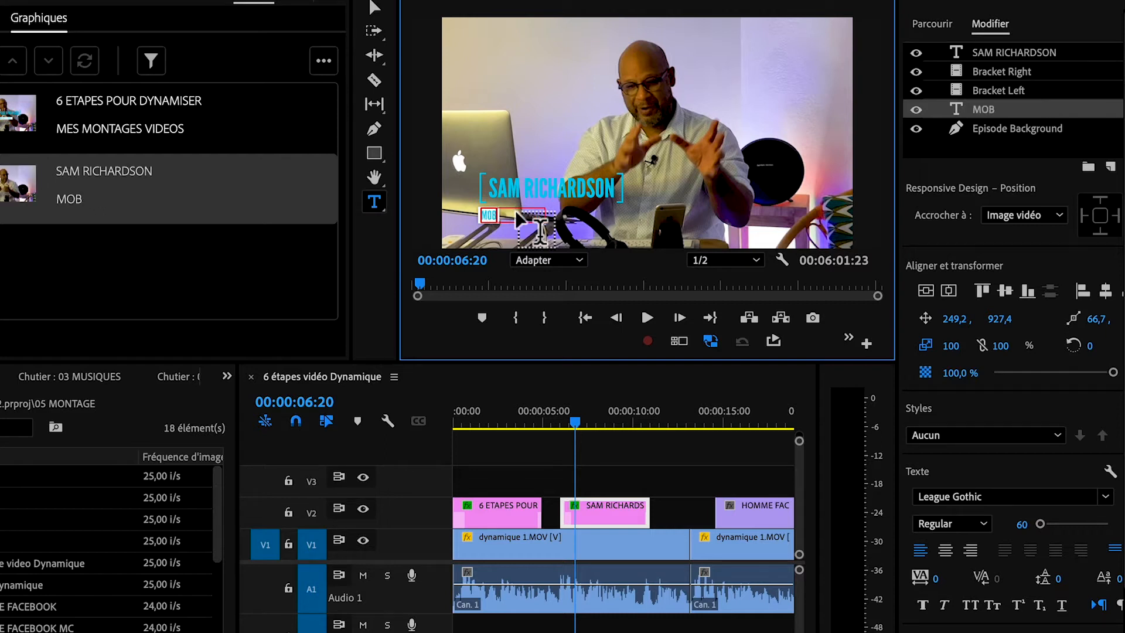
pyautogui.press('BackSpace')
pyautogui.write('NTEUR PRO')
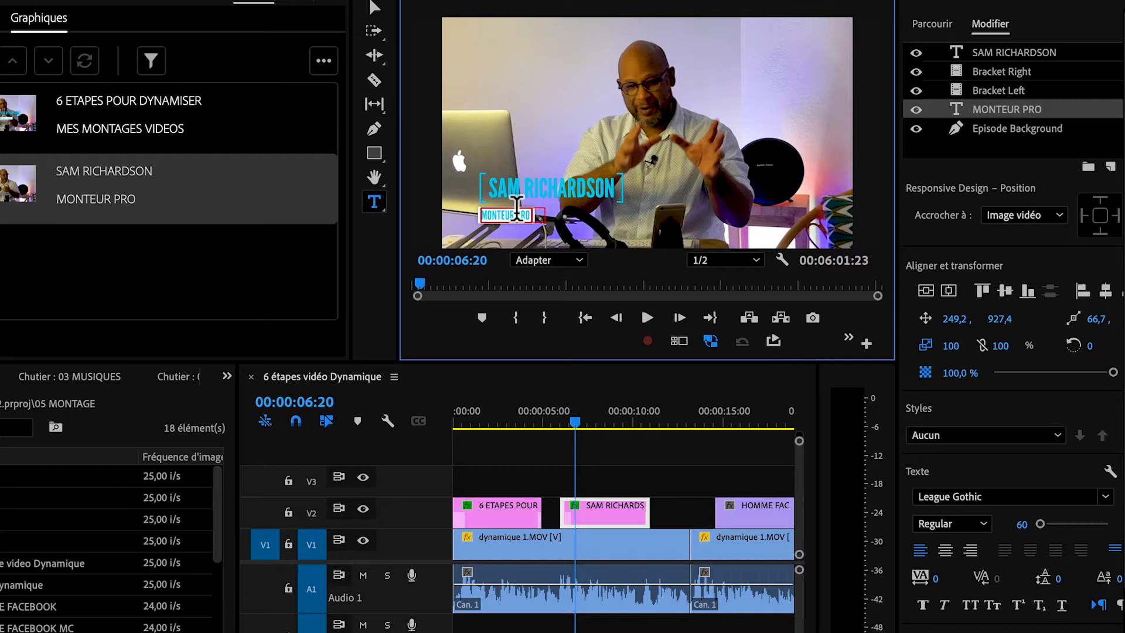
pyautogui.write(' / IN')
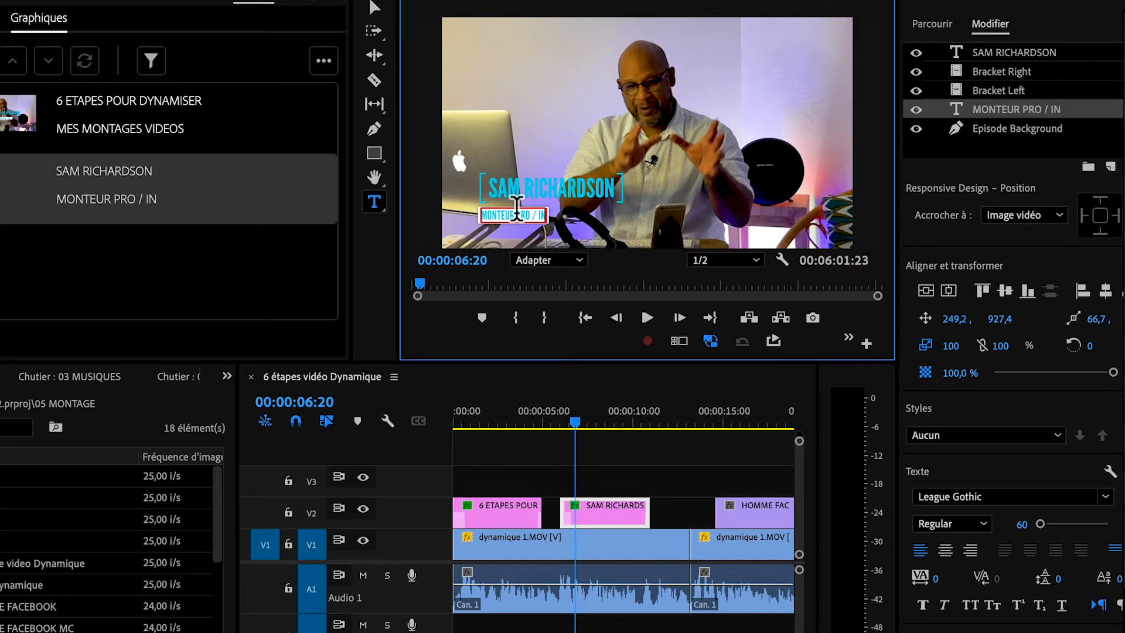
pyautogui.write('FOPRENEUR')
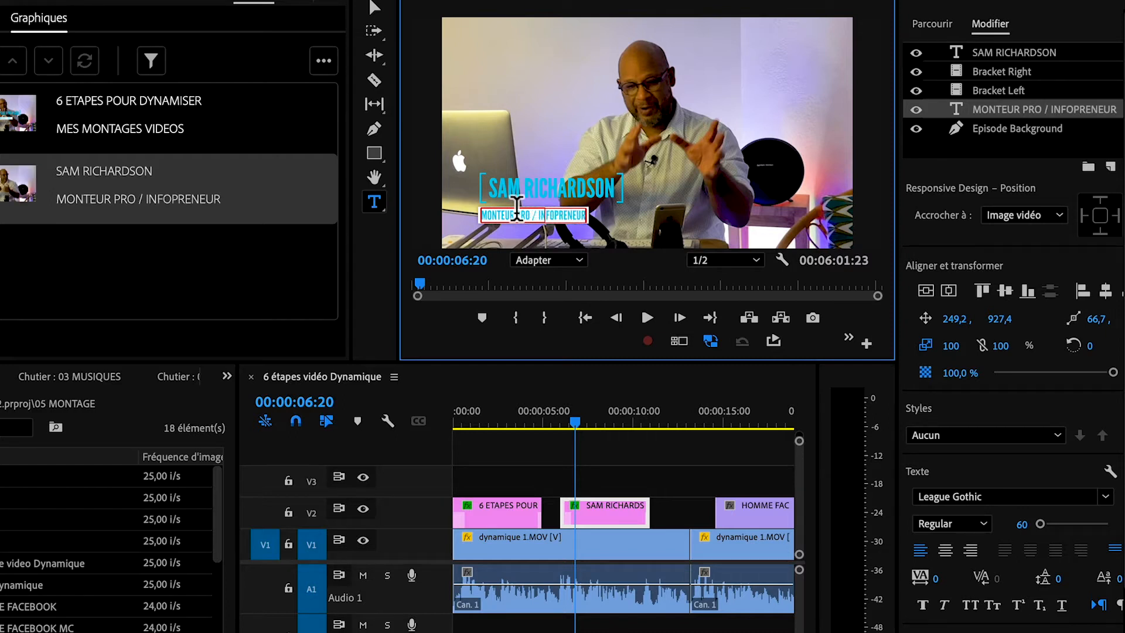
# Step: Play the sequence from 00:00:00:00 into the HOMME FACHE.mp4 illustration to check both titles
pyautogui.click(477, 415)
pyautogui.press('Home')
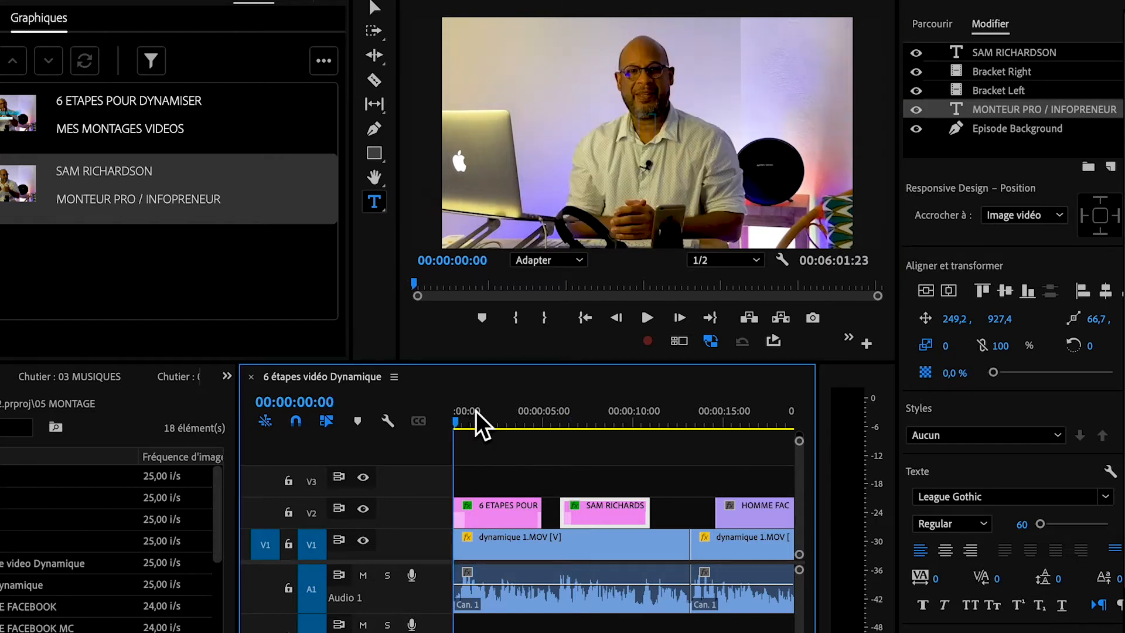
pyautogui.press('space')
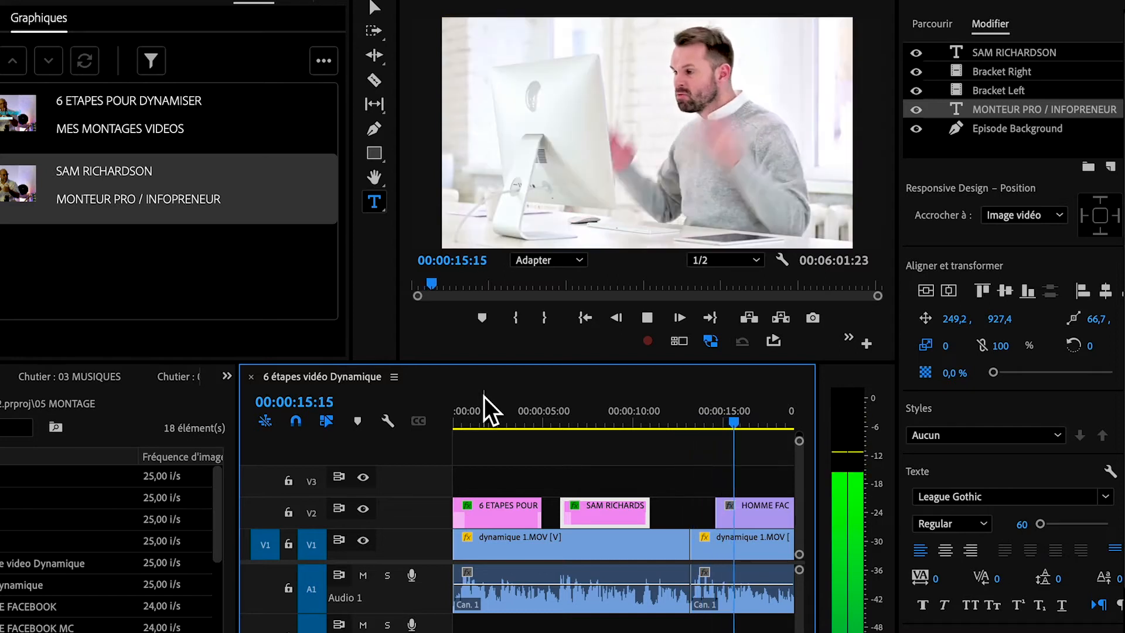
pyautogui.press('space')
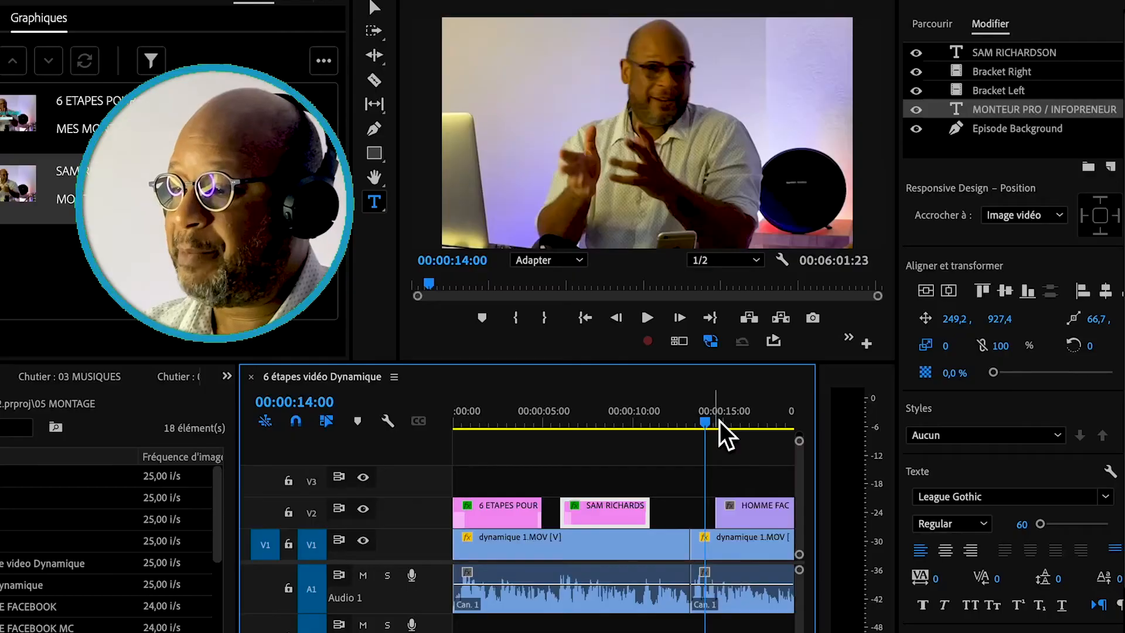
# Step: Replay the cut from the talking head to the HOMME FACHE.mp4 illustration, stopping at 00:00:15:10
pyautogui.press('space')
pyautogui.press('space')
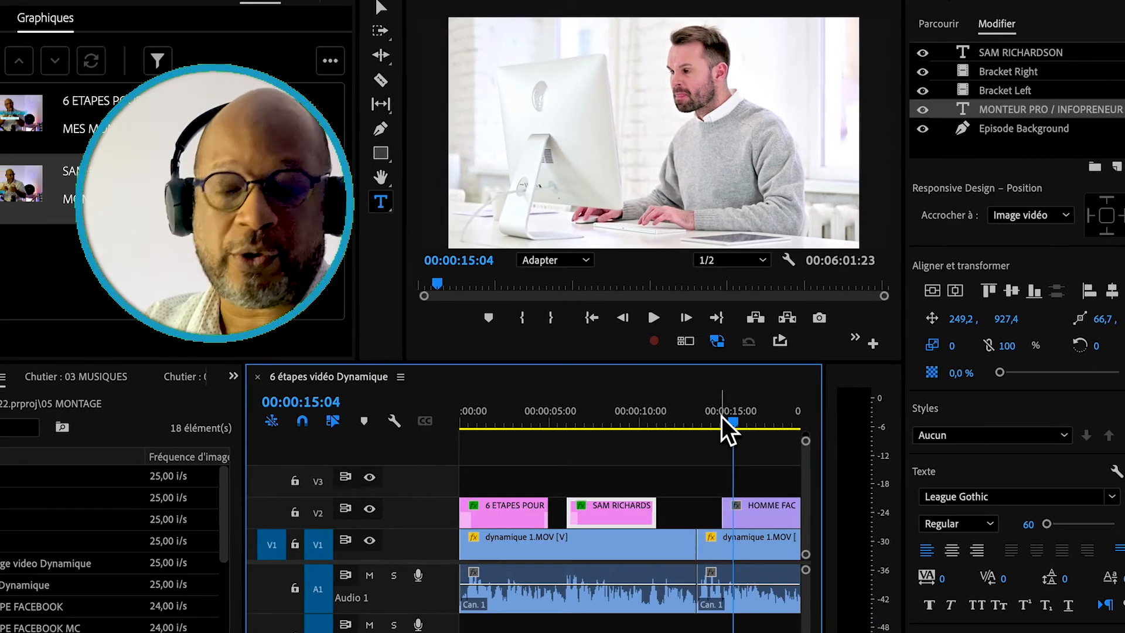
pyautogui.press('XF86AudioMute')
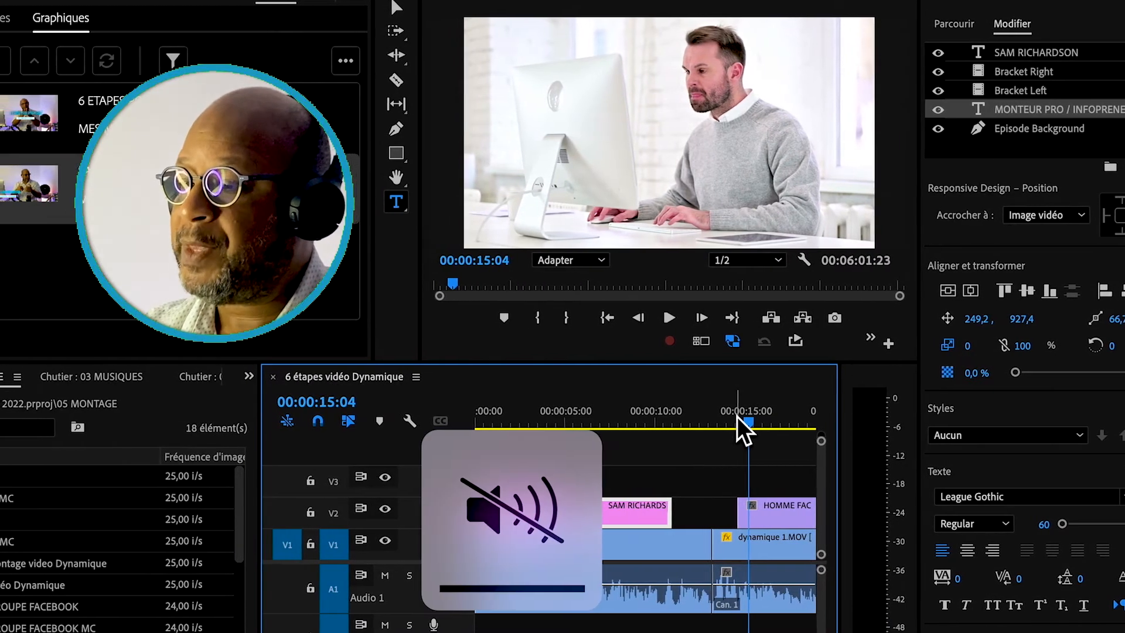
pyautogui.click(726, 418)
pyautogui.click(730, 426)
pyautogui.press('space')
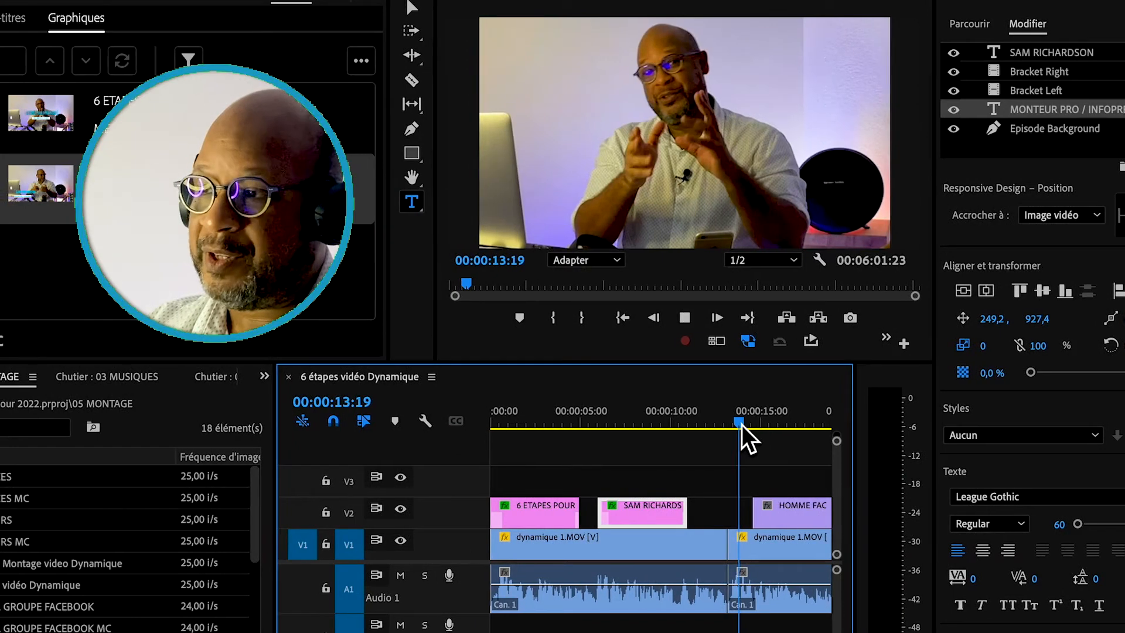
pyautogui.press('space')
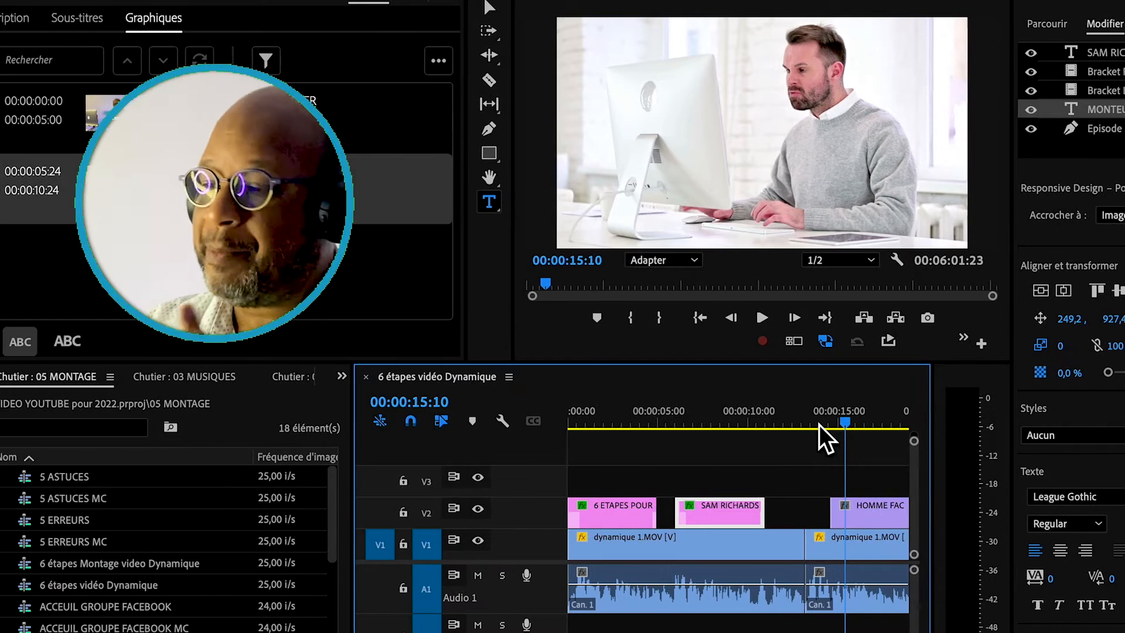
# Step: Apply a Fondu video transition to the start of the HOMME FACHE.mp4 clip on V2
pyautogui.click(347, 376)
pyautogui.click(409, 459)
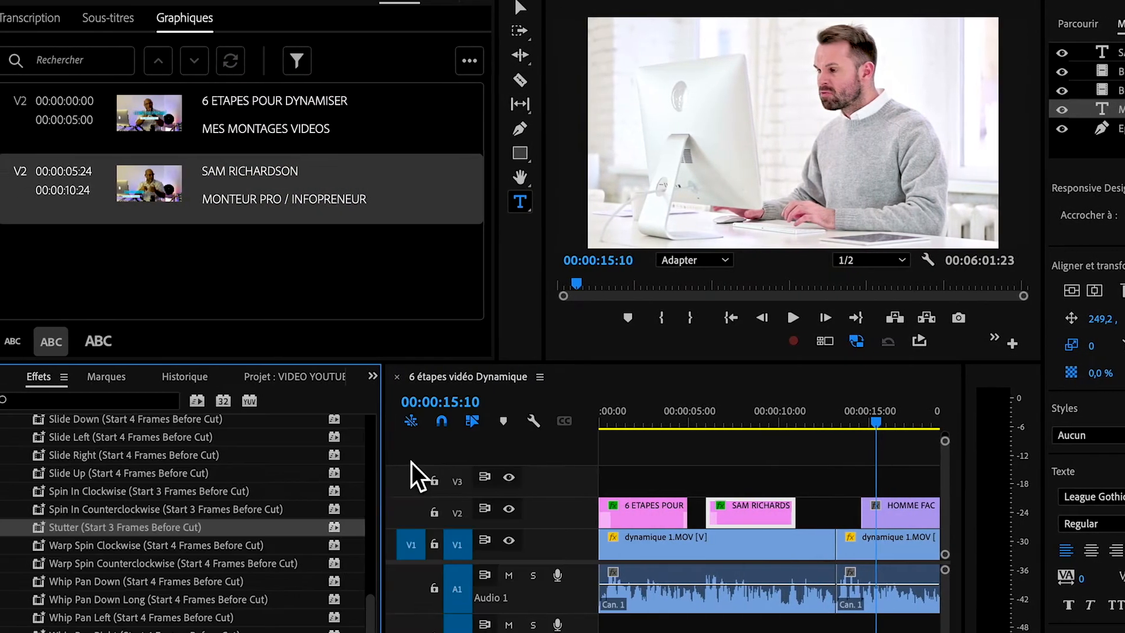
pyautogui.scroll(10, 60, 539)
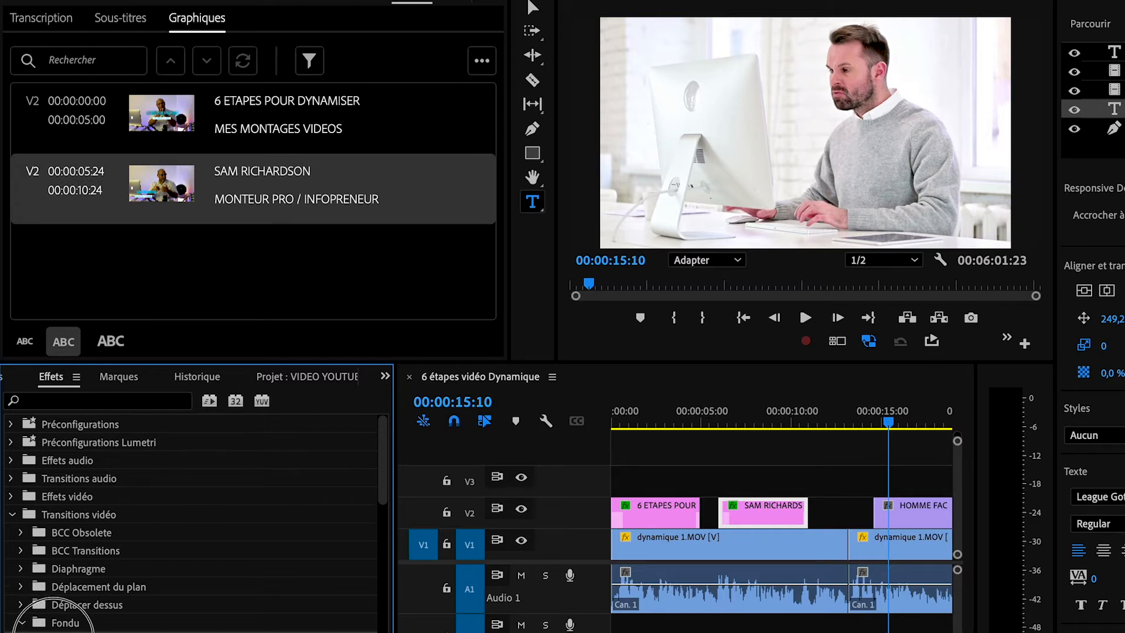
pyautogui.moveTo(887, 519); pyautogui.dragTo(881, 512)
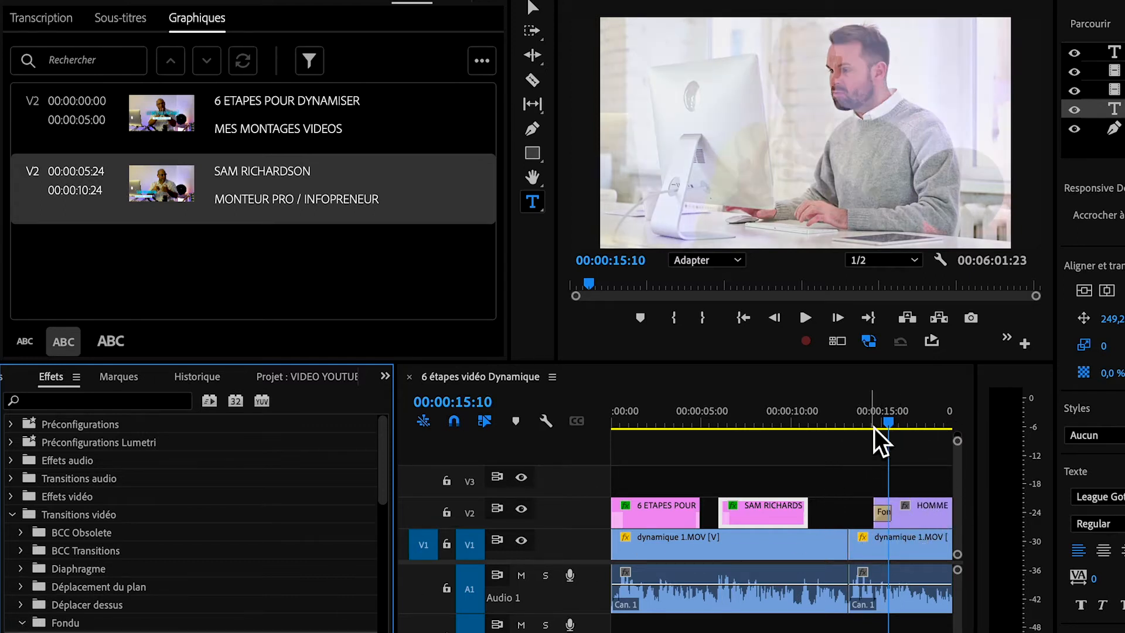
# Step: Play across the Fondu transition up to 00:00:16:02 and delete it from the HOMME FACHE.mp4 clip
pyautogui.click(866, 423)
pyautogui.press('space')
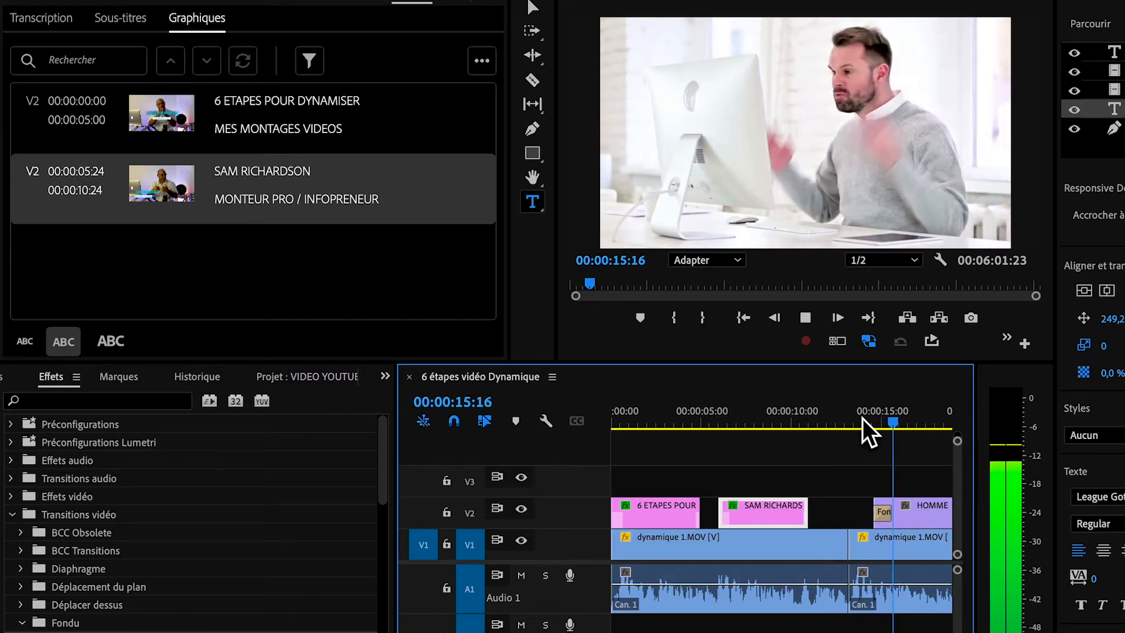
pyautogui.press('space')
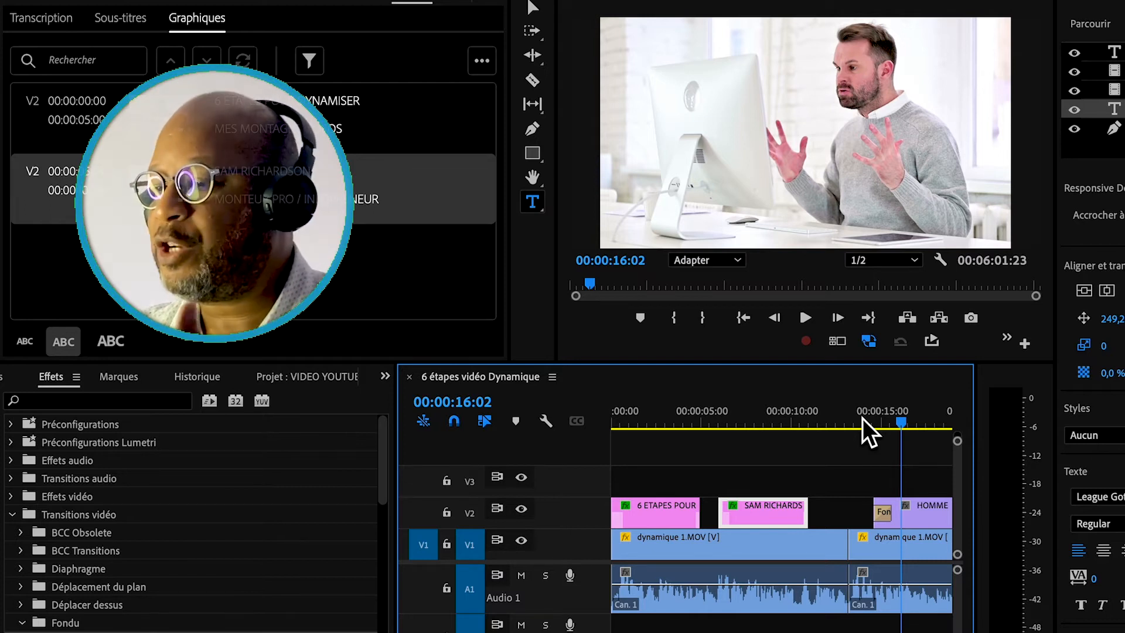
pyautogui.click(887, 520)
pyautogui.press('Delete')
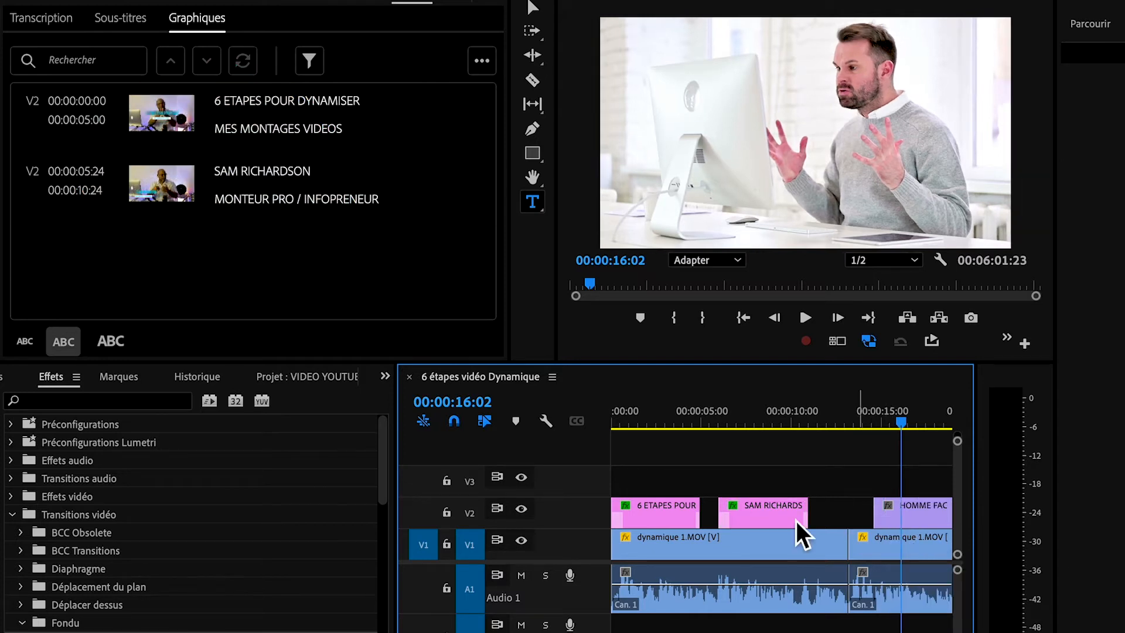
# Step: Apply the Fouet transition from the Déplacer dessus group to the start of the HOMME FACHE.mp4 clip on V2
pyautogui.click(24, 623)
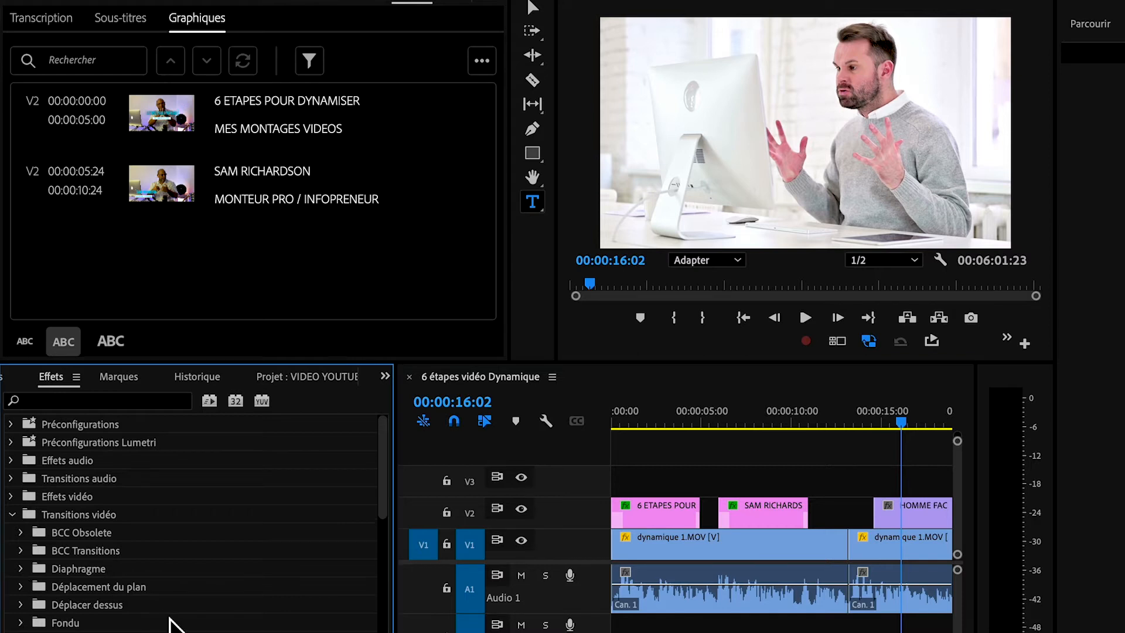
pyautogui.scroll(-10, 172, 625)
pyautogui.scroll(-2, 165, 614)
pyautogui.scroll(10, 166, 614)
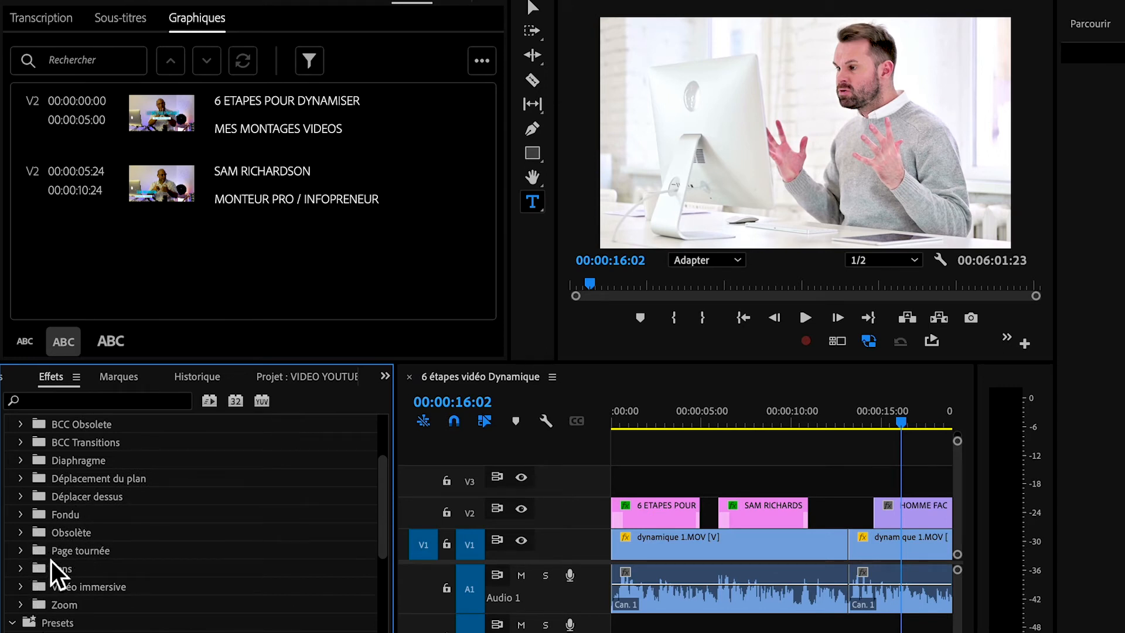
pyautogui.moveTo(58, 515); pyautogui.dragTo(952, 581)
pyautogui.moveTo(882, 509); pyautogui.dragTo(885, 512)
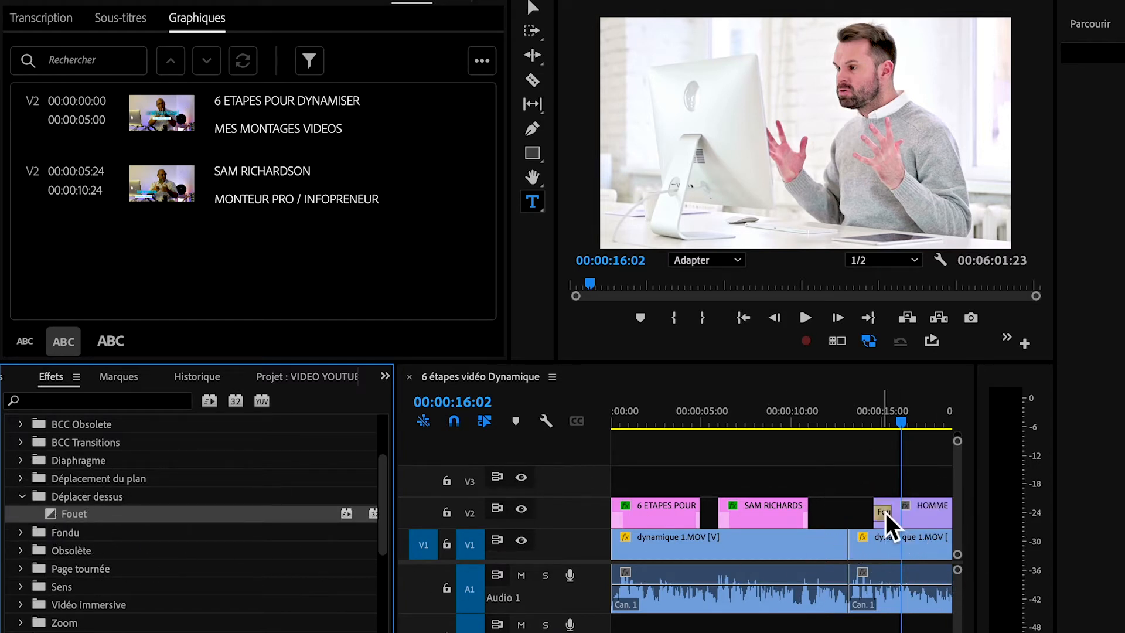
# Step: Play across the Fouet transition into the HOMME FACHE.mp4 clip, stopping at 00:00:16:20
pyautogui.click(860, 410)
pyautogui.press('space')
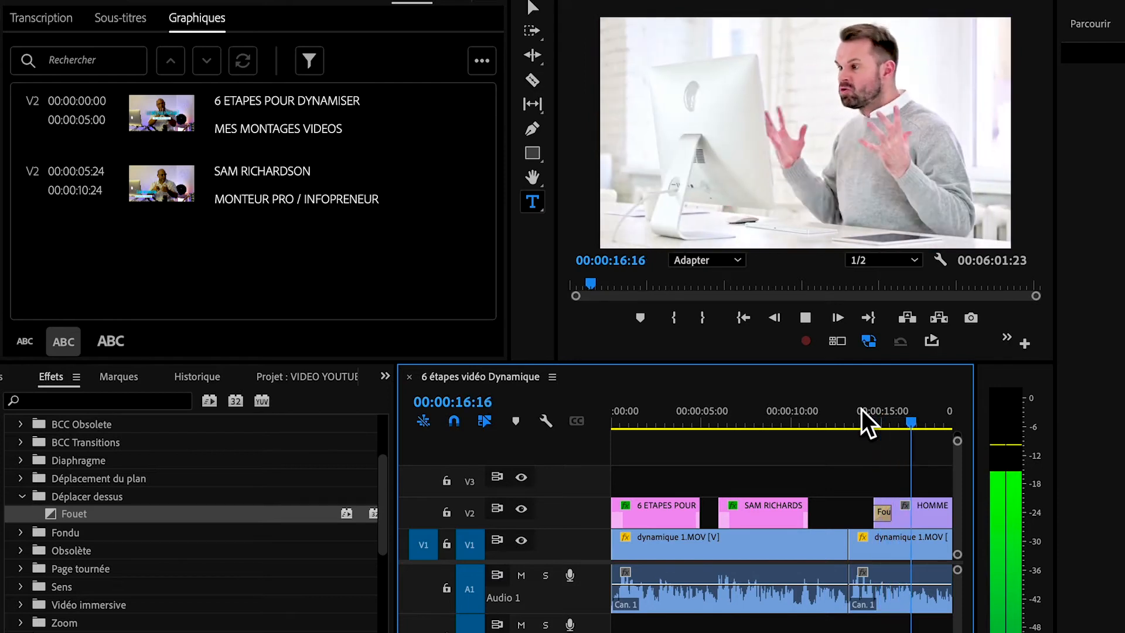
pyautogui.press('space')
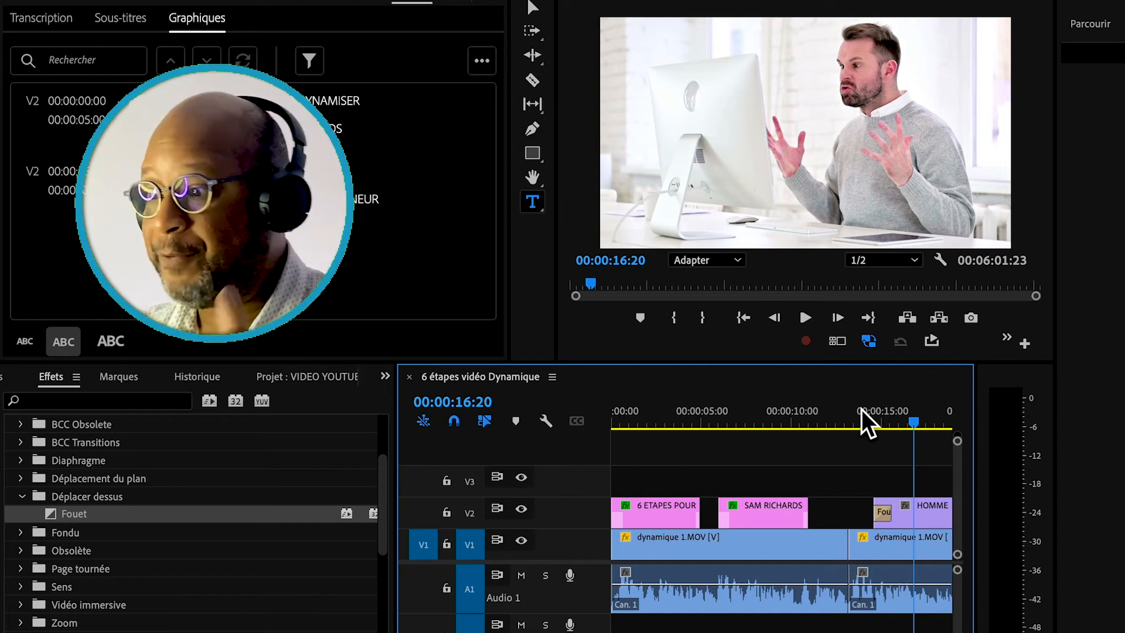
# Step: Play the start of the presenter's name title on V2 twice, stopping at 00:00:07:04 and 00:00:07:09
pyautogui.hscroll(5, 861, 408)
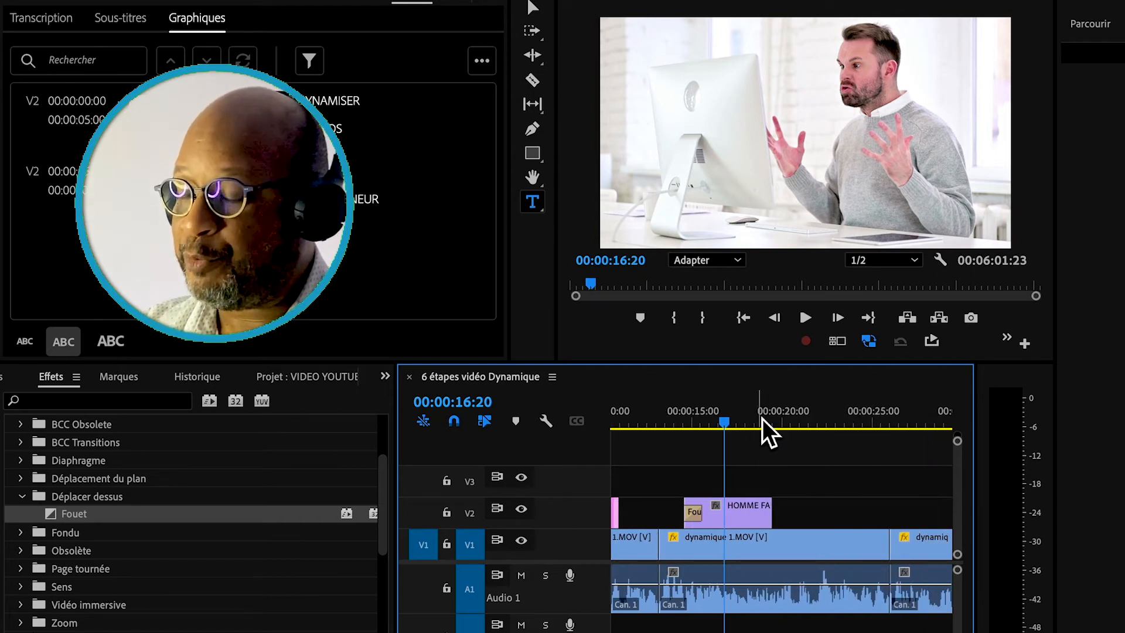
pyautogui.hscroll(-4, 762, 418)
pyautogui.click(688, 418)
pyautogui.press('space')
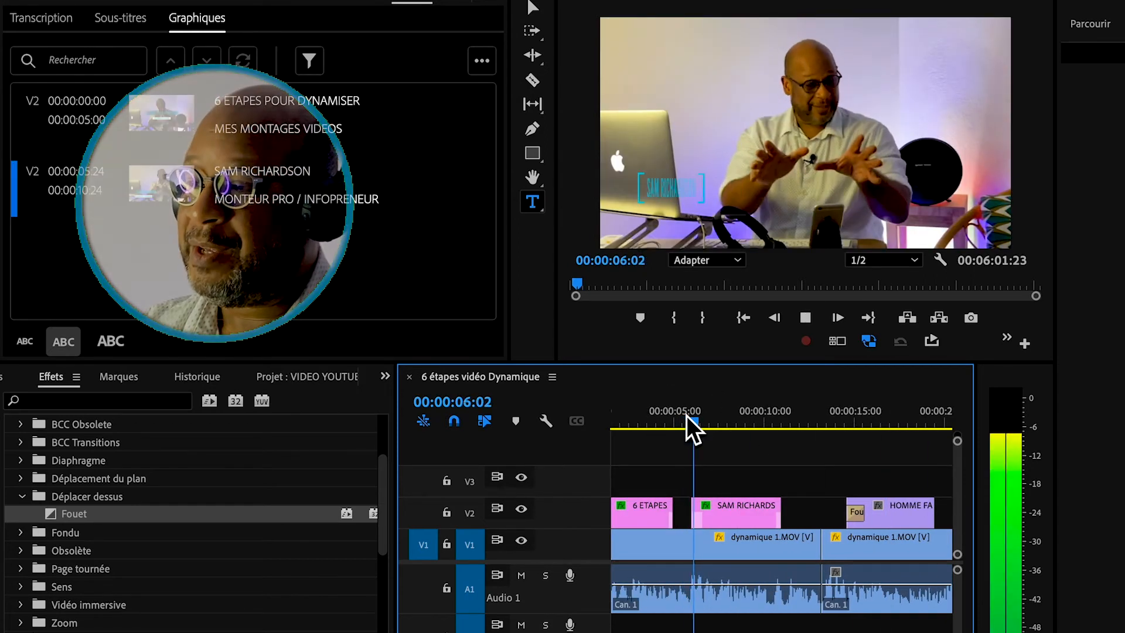
pyautogui.press('space')
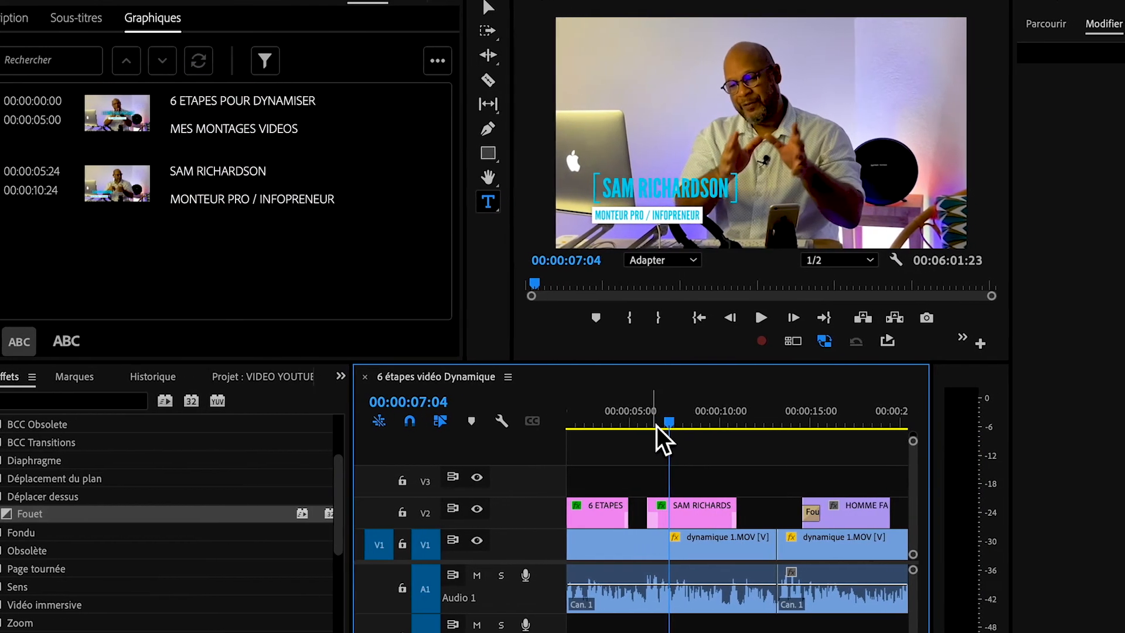
pyautogui.click(644, 425)
pyautogui.press('space')
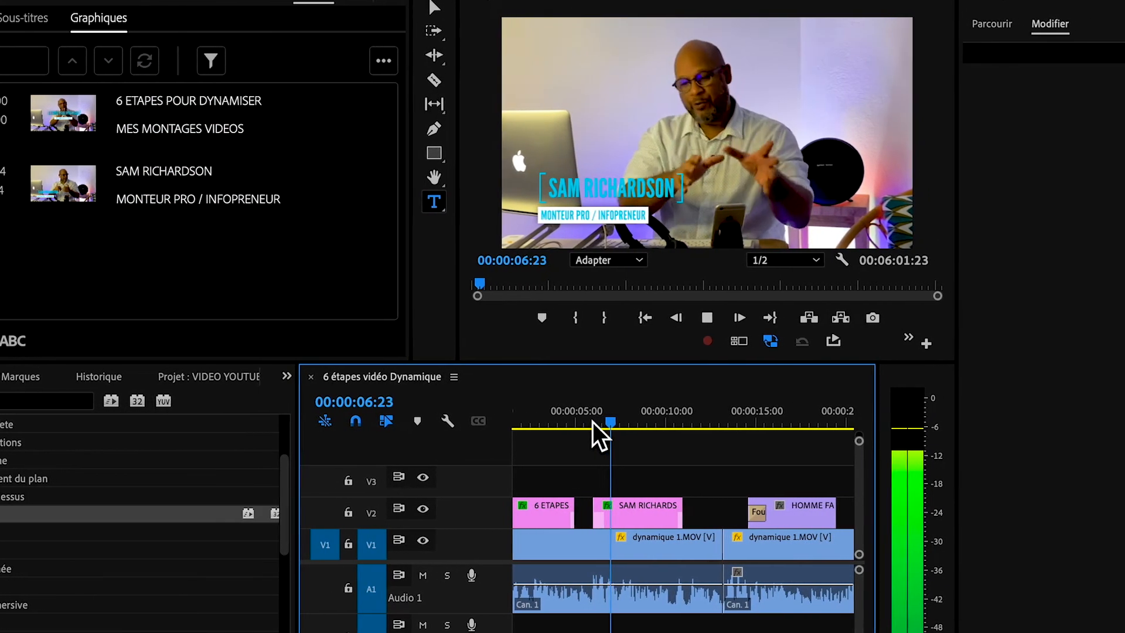
pyautogui.press('space')
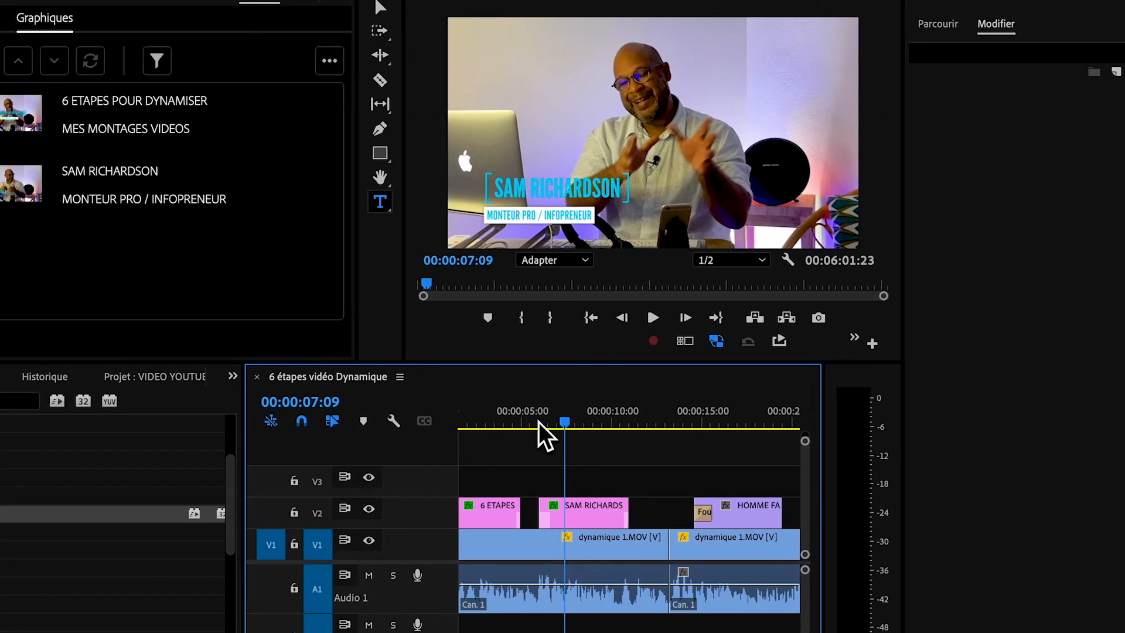
# Step: Place the Basic Default Title template on V2 at about 00:00:21:00 and play it up to 00:00:21:20
pyautogui.scroll(-3, 531, 422)
pyautogui.click(673, 423)
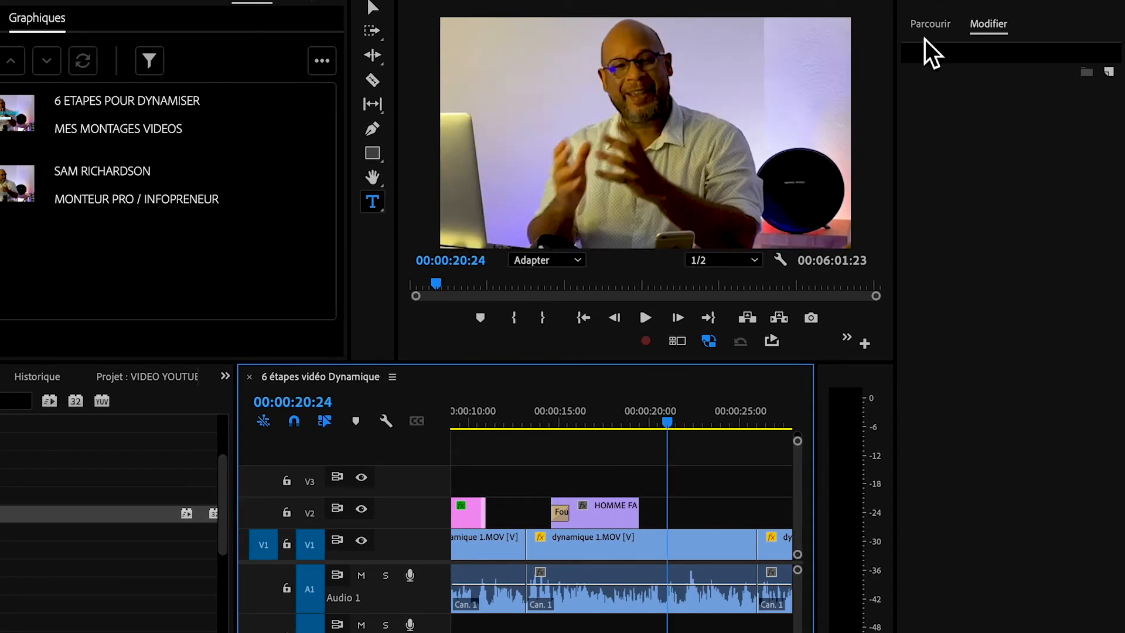
pyautogui.click(930, 24)
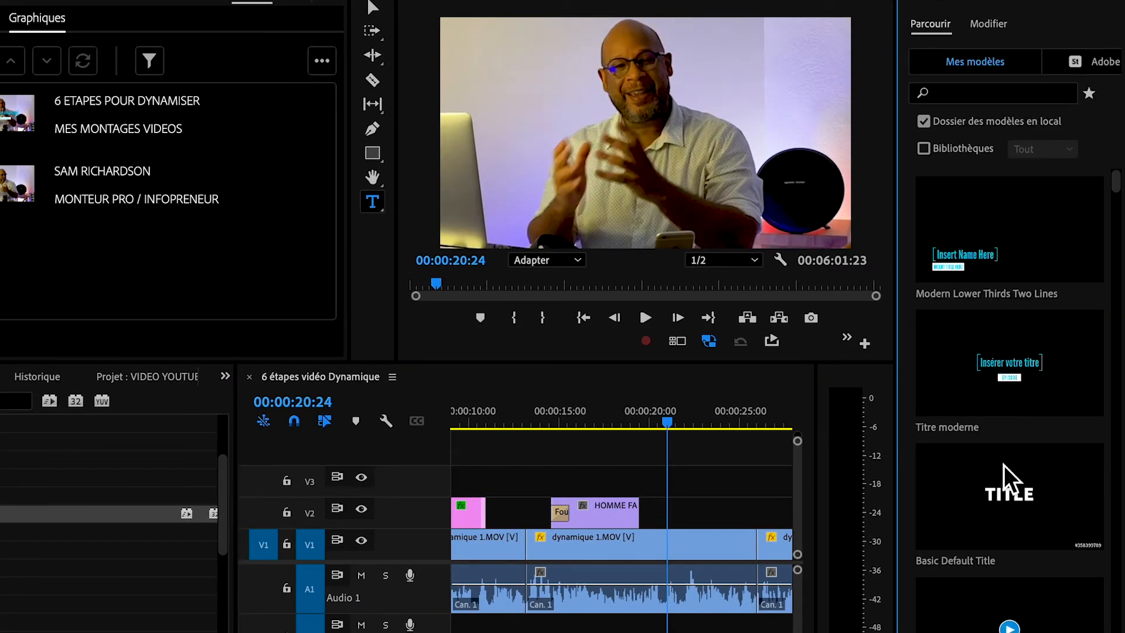
pyautogui.moveTo(1009, 498); pyautogui.dragTo(685, 516)
pyautogui.press('space')
pyautogui.press('space')
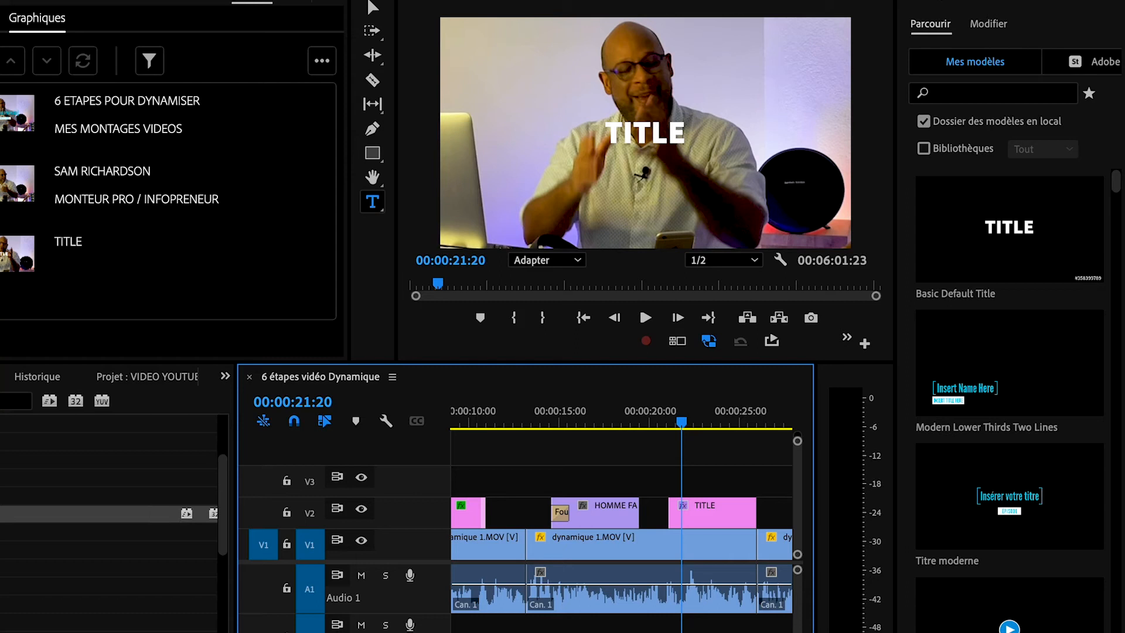
# Step: Apply the Stutter (Start 3 Frames Before Cut) preset to the TITLE clip on V2 and play it up to 00:00:22:02
pyautogui.scroll(-6, 108, 521)
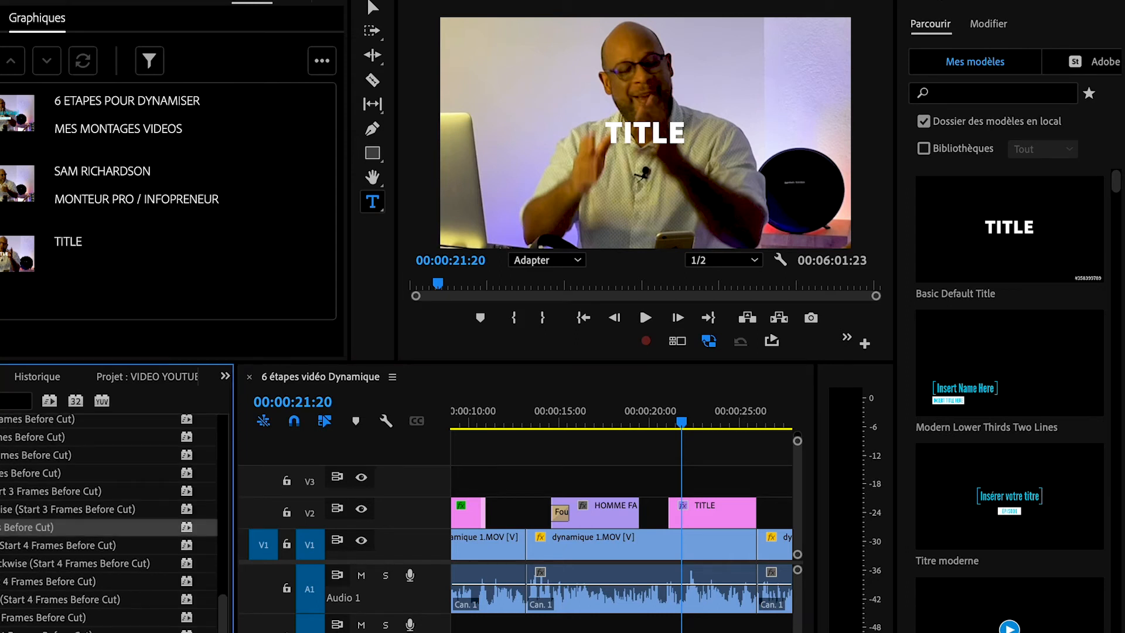
pyautogui.click(695, 510)
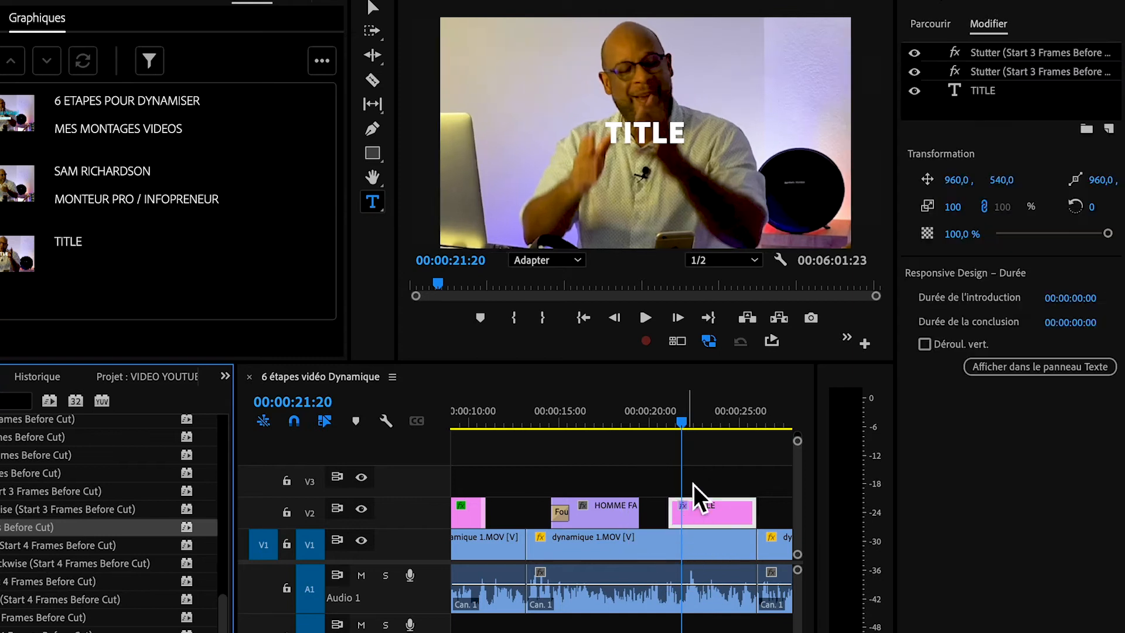
pyautogui.click(665, 416)
pyautogui.press('space')
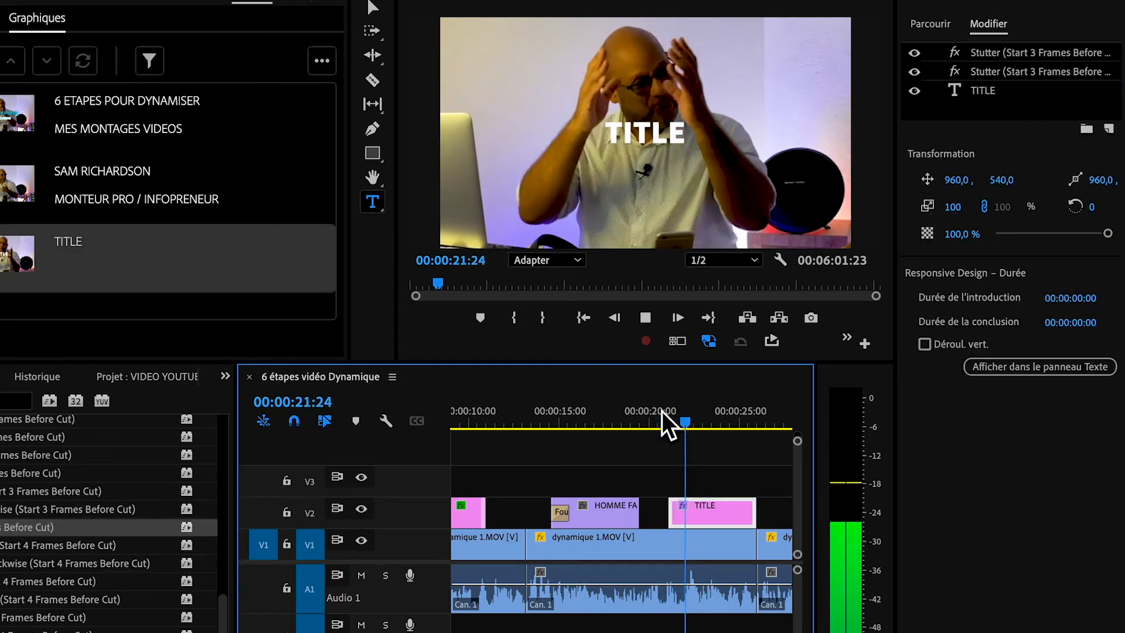
pyautogui.press('space')
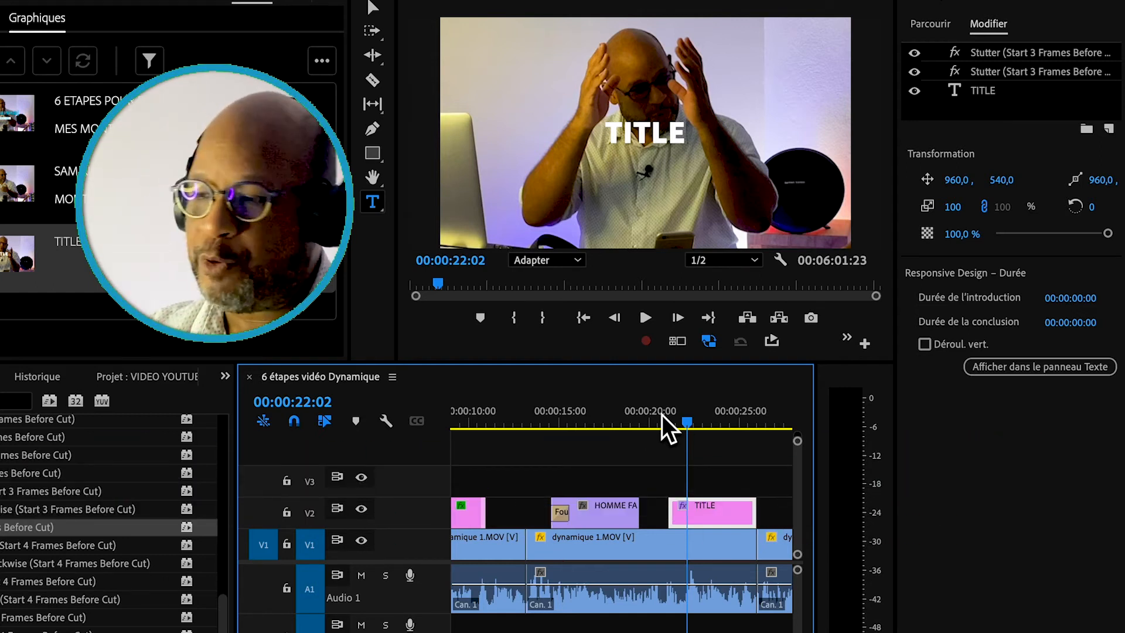
# Step: Replay the TITLE clip's stutter animation from just before its start, stopping at 00:00:21:18
pyautogui.click(662, 417)
pyautogui.press('space')
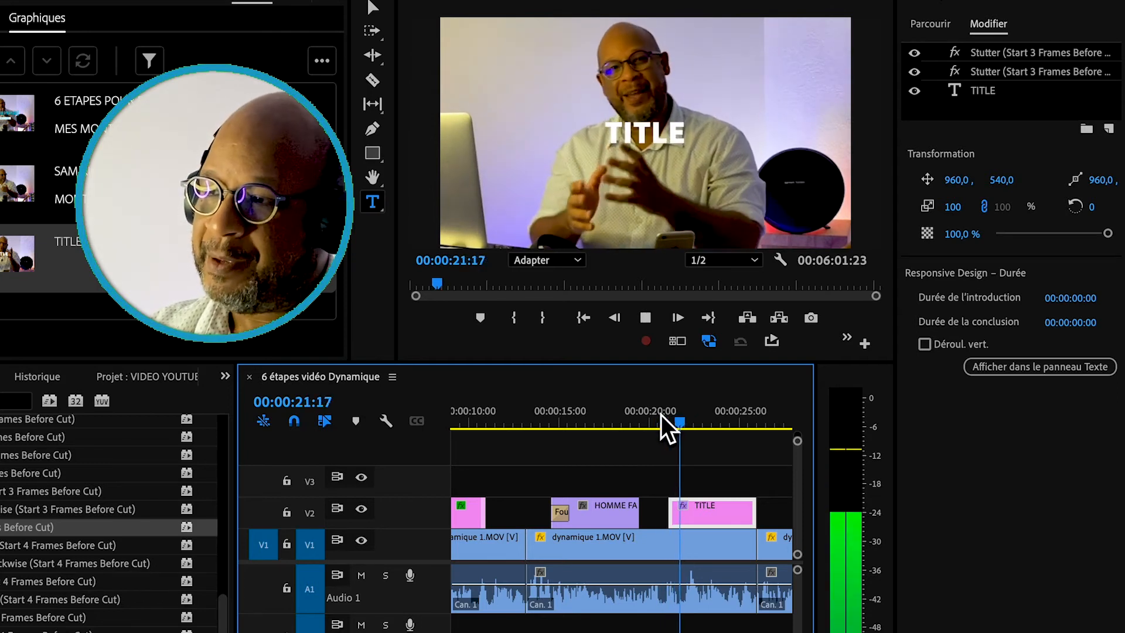
pyautogui.press('space')
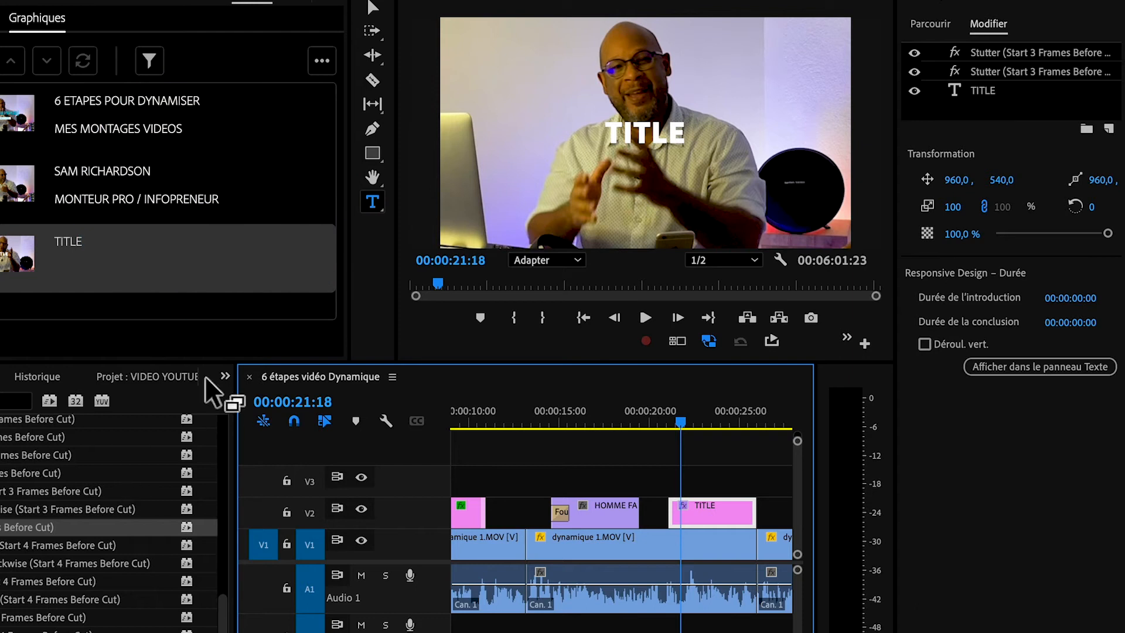
# Step: Open the 03 MUSIQUES bin, select one of its music files and look through the list
pyautogui.click(229, 381)
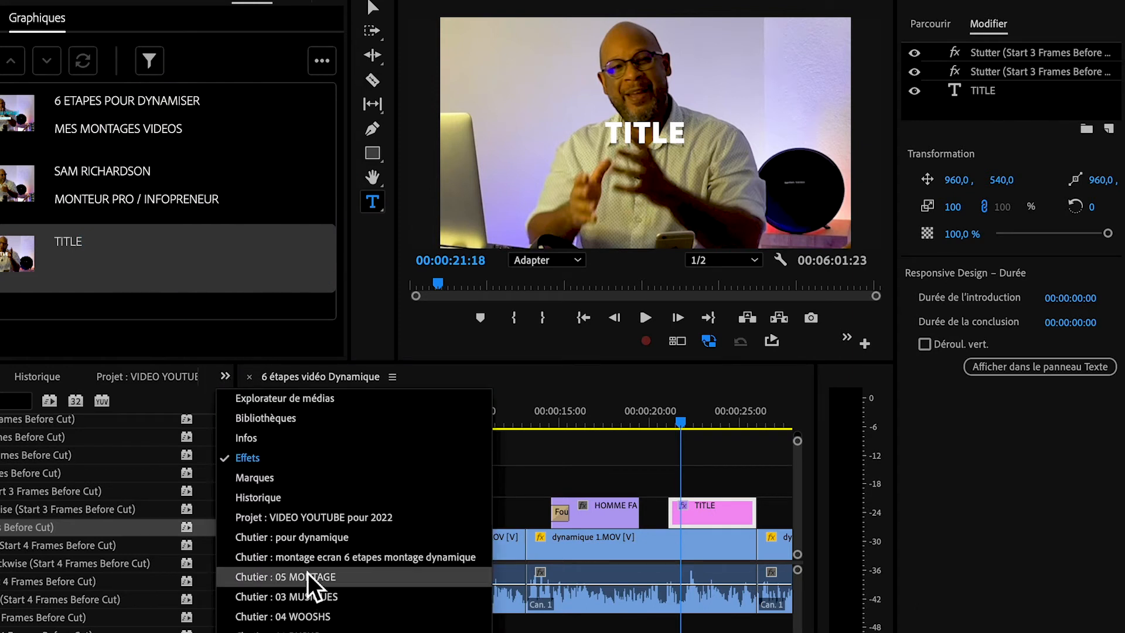
pyautogui.click(309, 597)
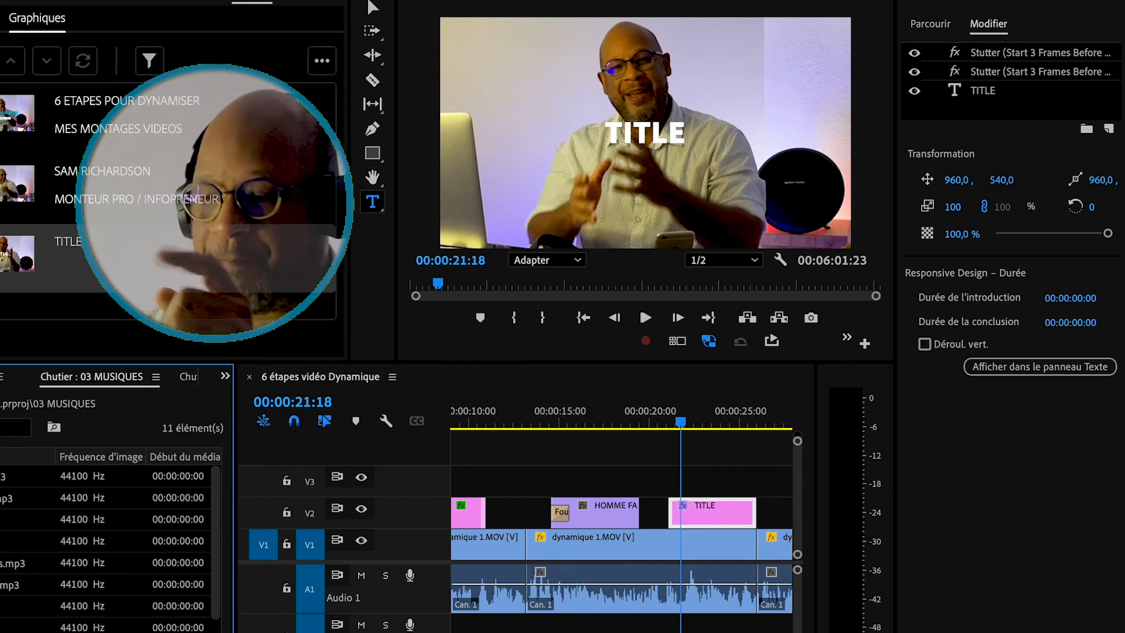
pyautogui.click(2, 526)
pyautogui.scroll(-1, 2, 526)
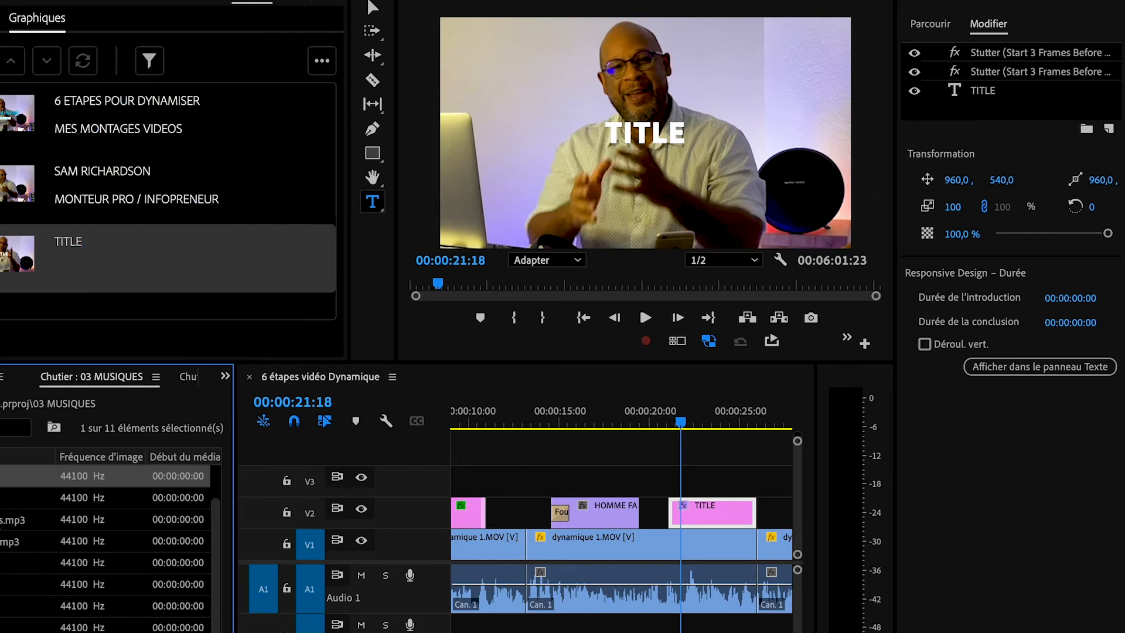
# Step: Add a 48000 Hz sound effect from the 04 WOOSHS bin to the audio track below A2, aligned with the TITLE clip's start
pyautogui.click(226, 376)
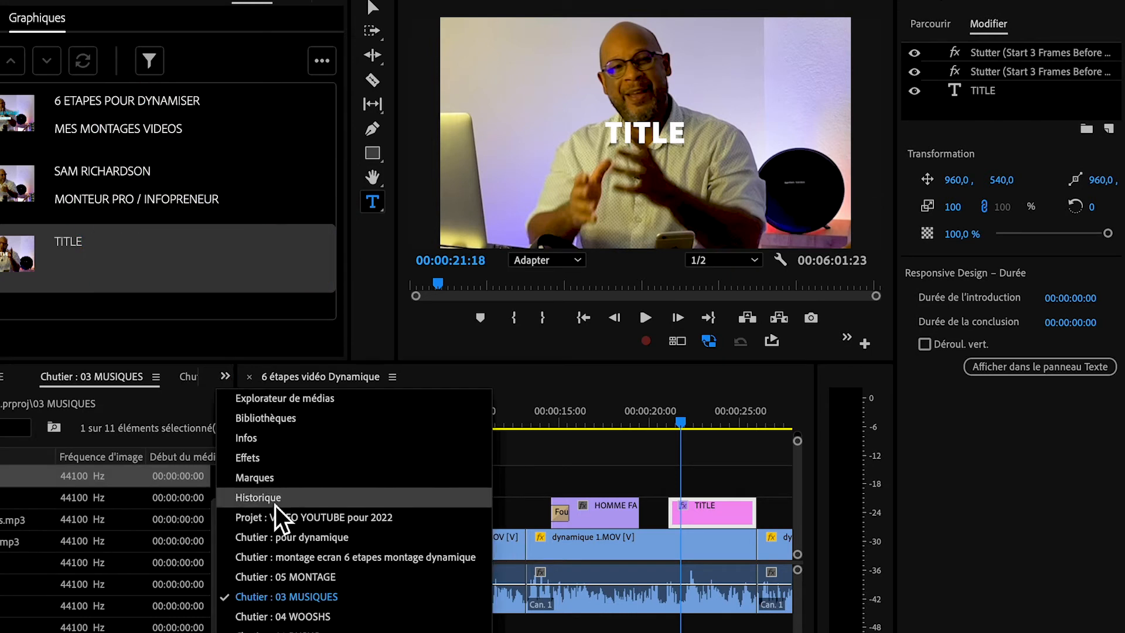
pyautogui.click(311, 617)
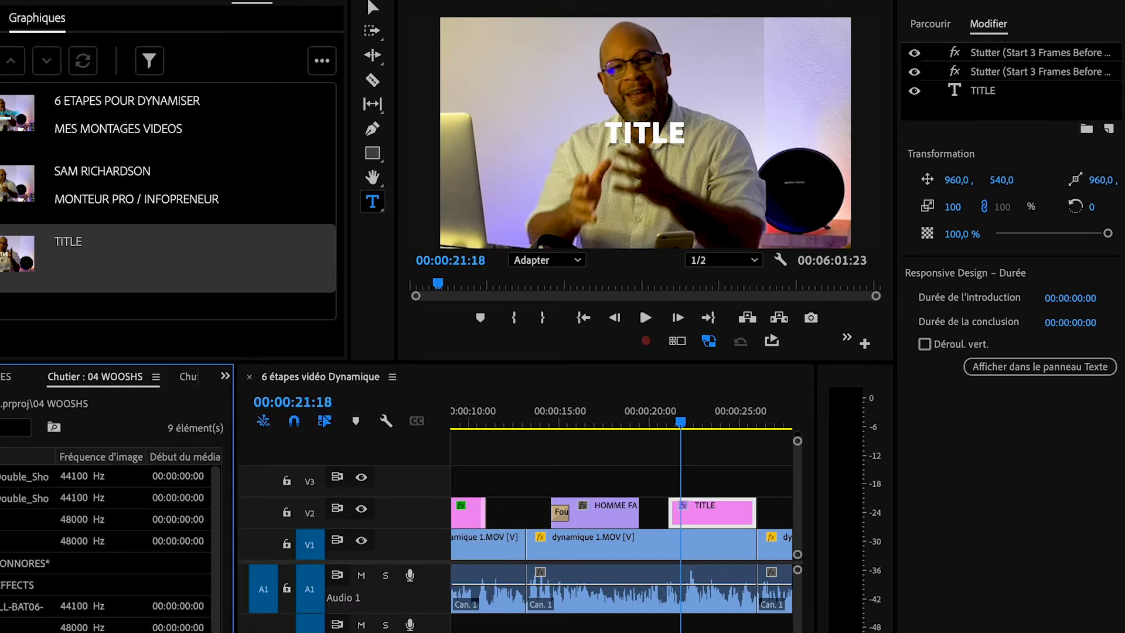
pyautogui.click(12, 541)
pyautogui.moveTo(668, 562); pyautogui.dragTo(697, 624)
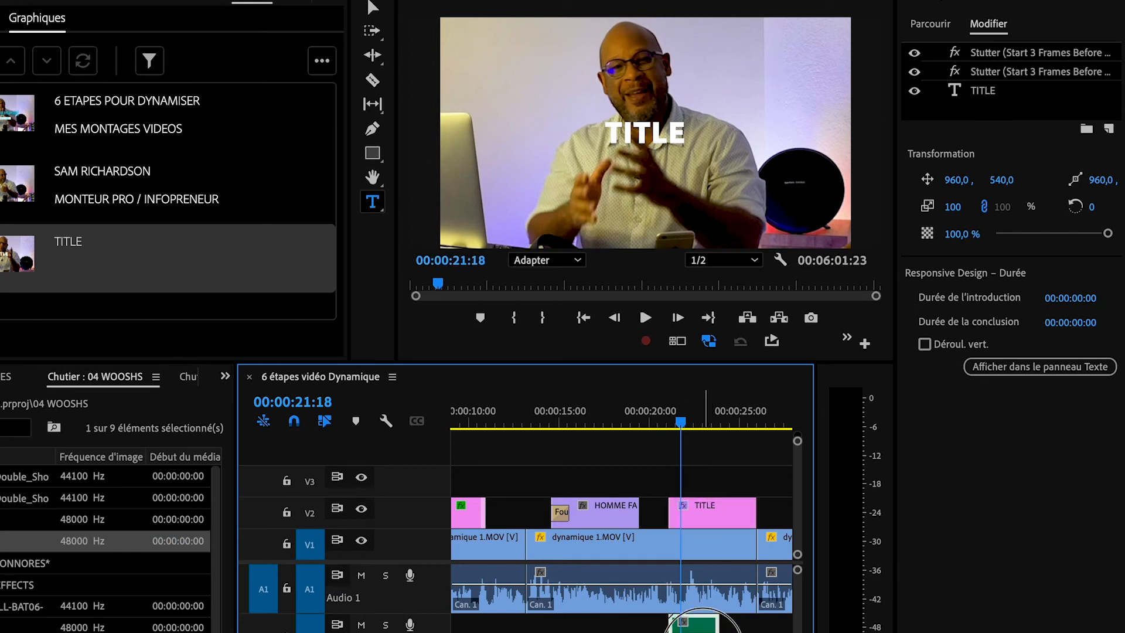
pyautogui.click(700, 624)
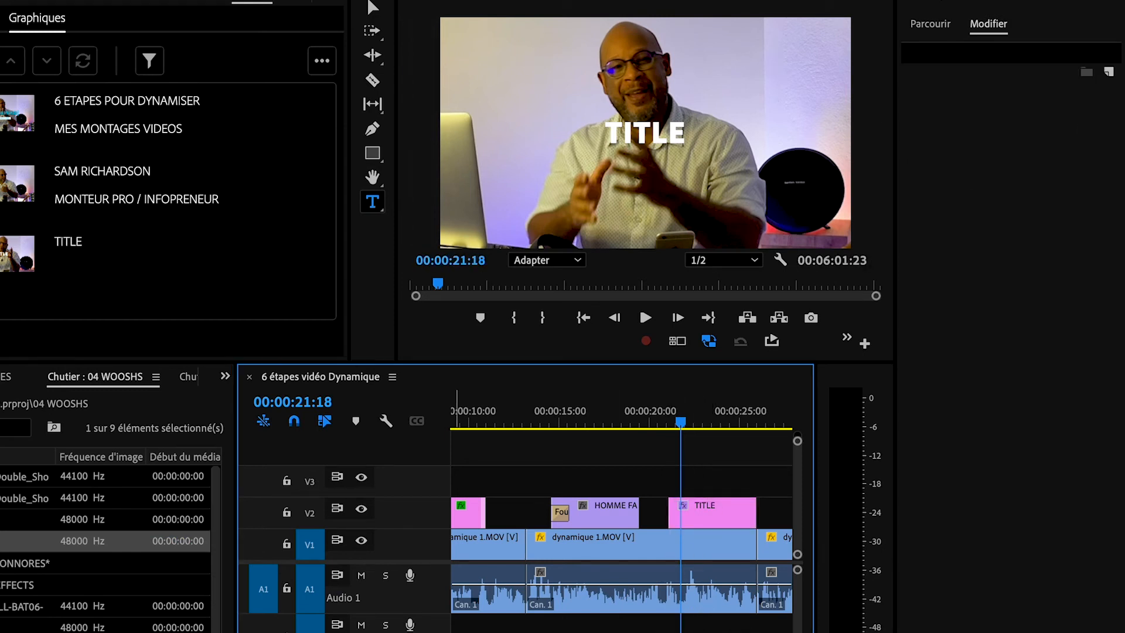
pyautogui.scroll(-3, 353, 582)
pyautogui.scroll(3, 354, 581)
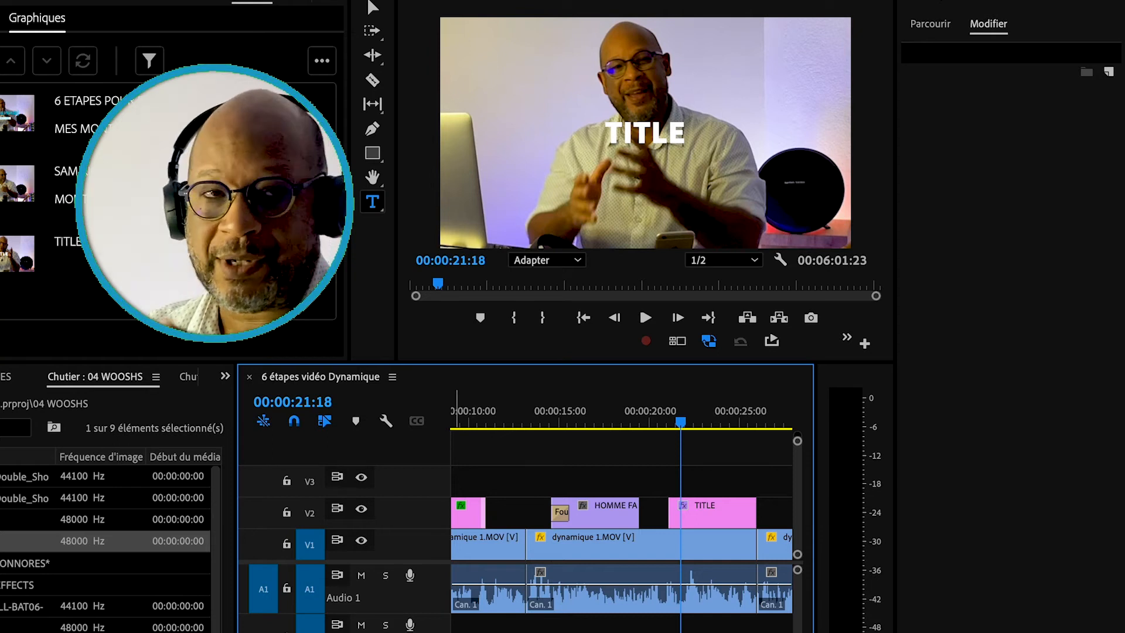
pyautogui.scroll(-1, 621, 591)
pyautogui.scroll(-1, 701, 591)
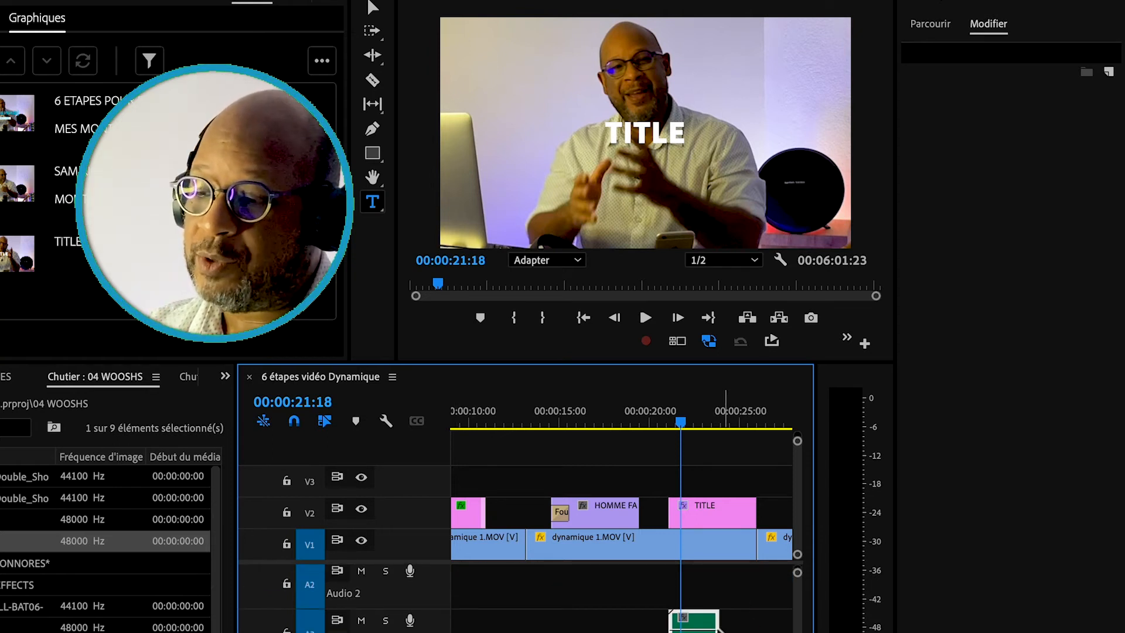
# Step: Raise the system volume and play the TITLE clip with its whoosh sound from 00:00:20:02 to 00:00:23:06
pyautogui.press('=')
pyautogui.press('=')
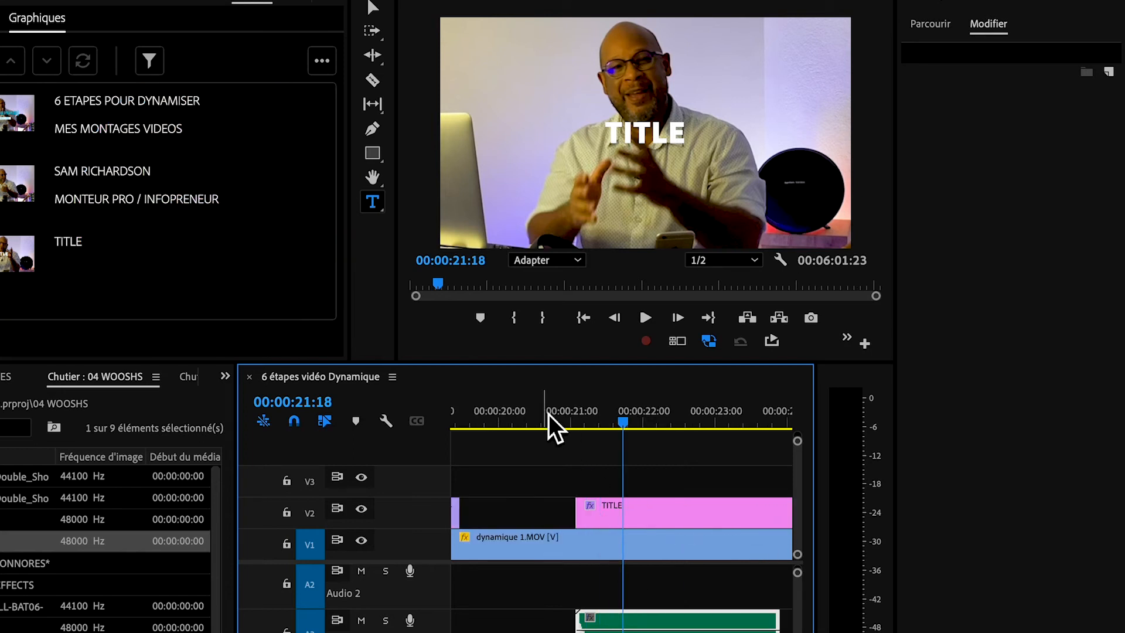
pyautogui.click(511, 420)
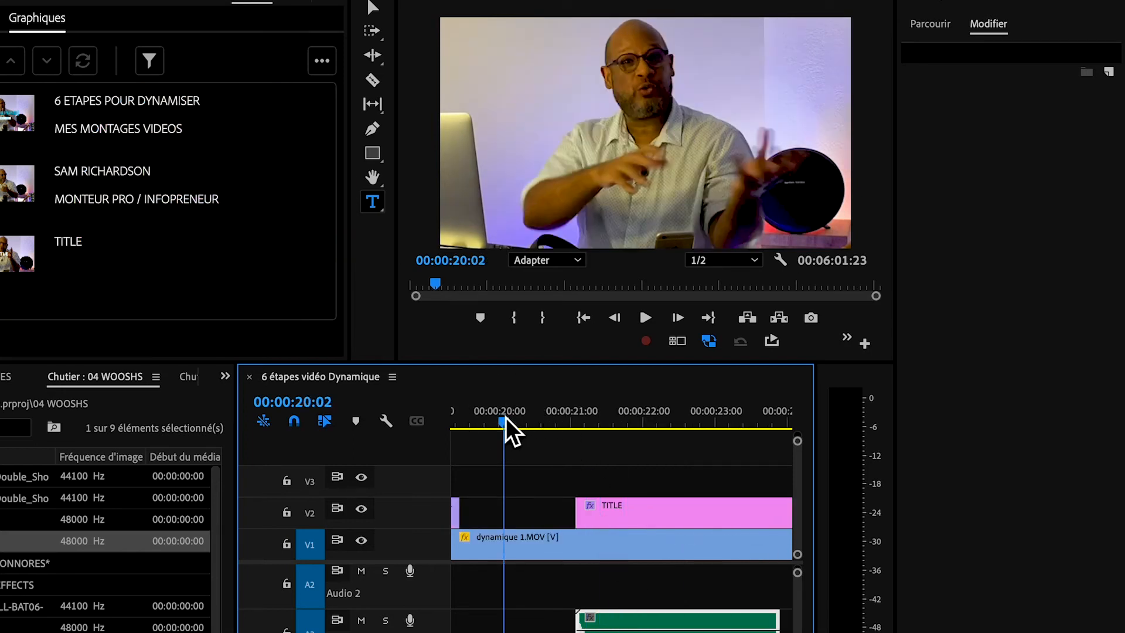
pyautogui.press('XF86AudioMute')
pyautogui.press('XF86AudioMute')
pyautogui.press('XF86AudioMute')
pyautogui.press('XF86AudioMute')
pyautogui.press('XF86AudioMute')
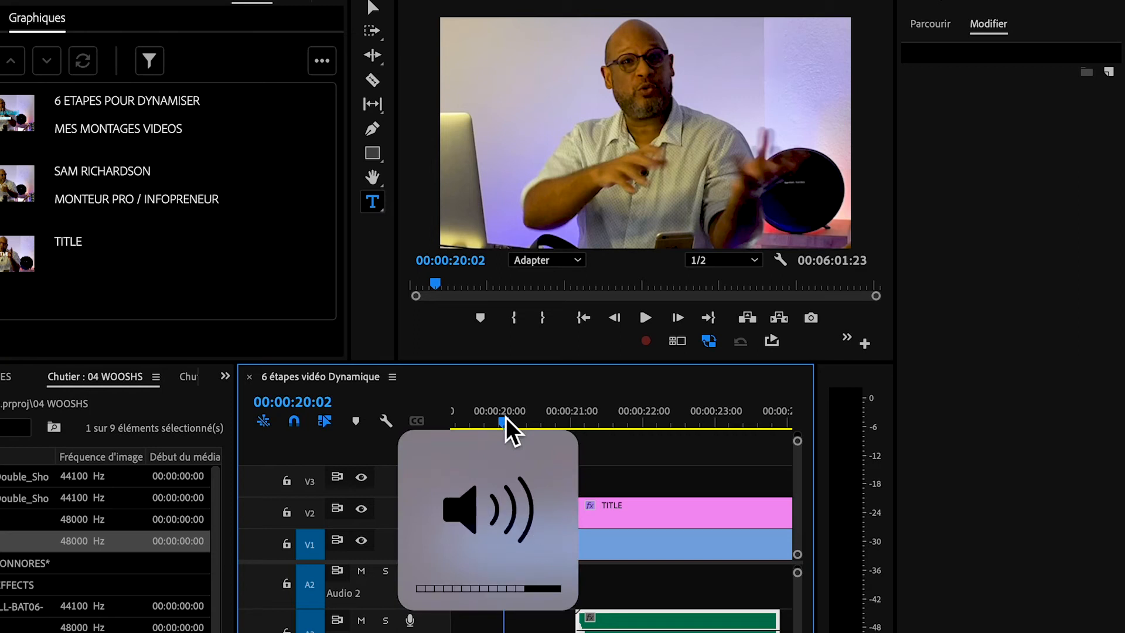
pyautogui.press('space')
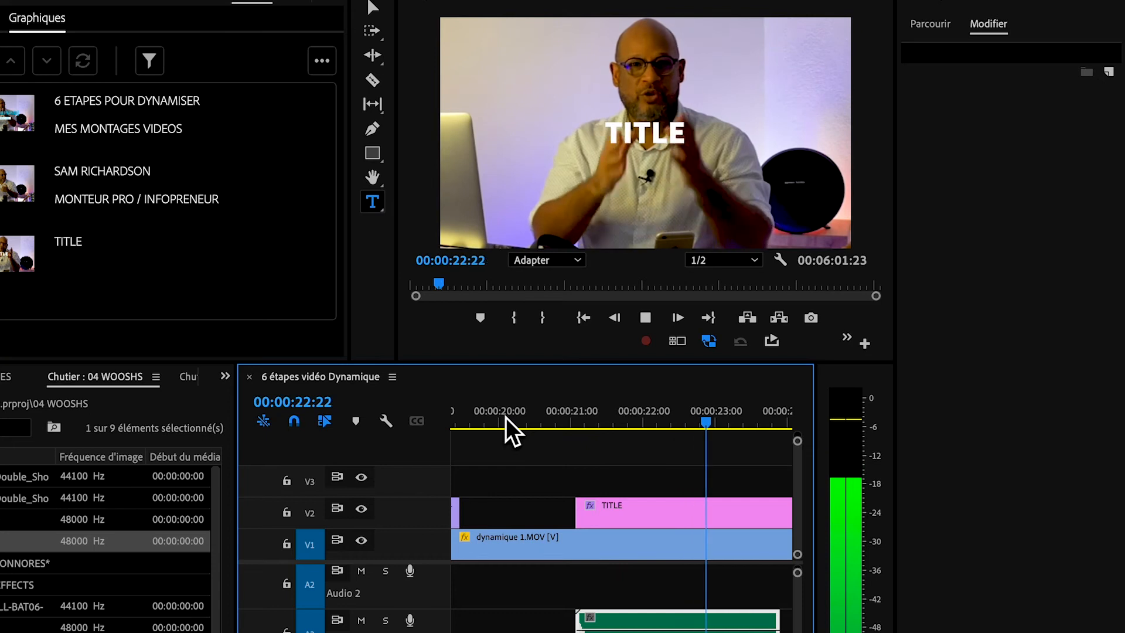
pyautogui.press('space')
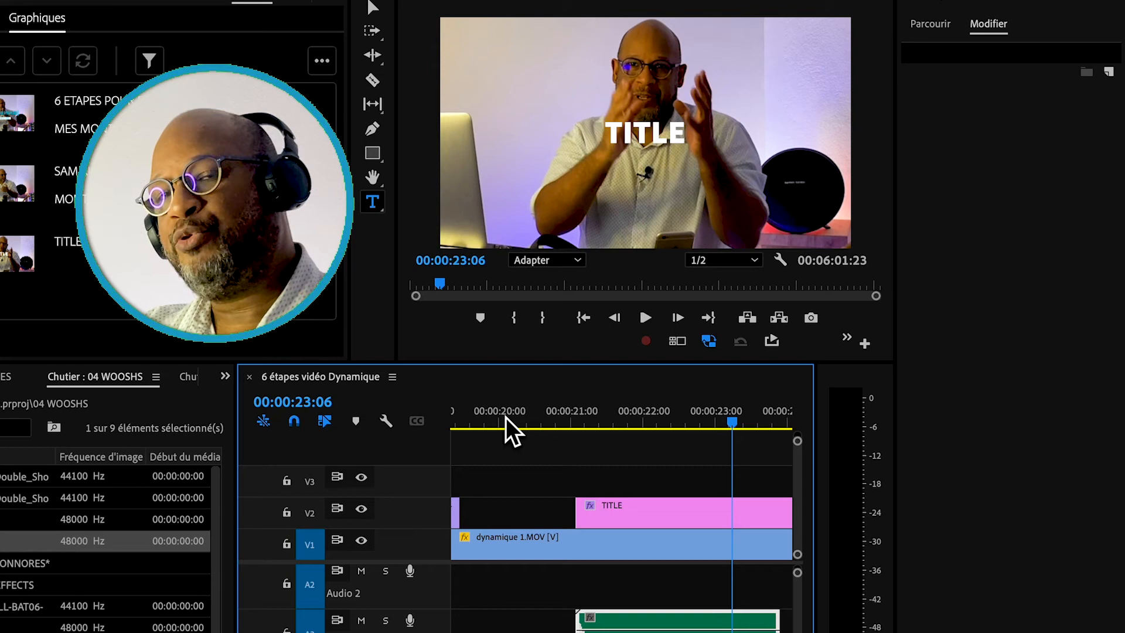
# Step: Save the project and step the playhead back five frames to 00:00:23:01
pyautogui.hotkey('ctrl', 's')
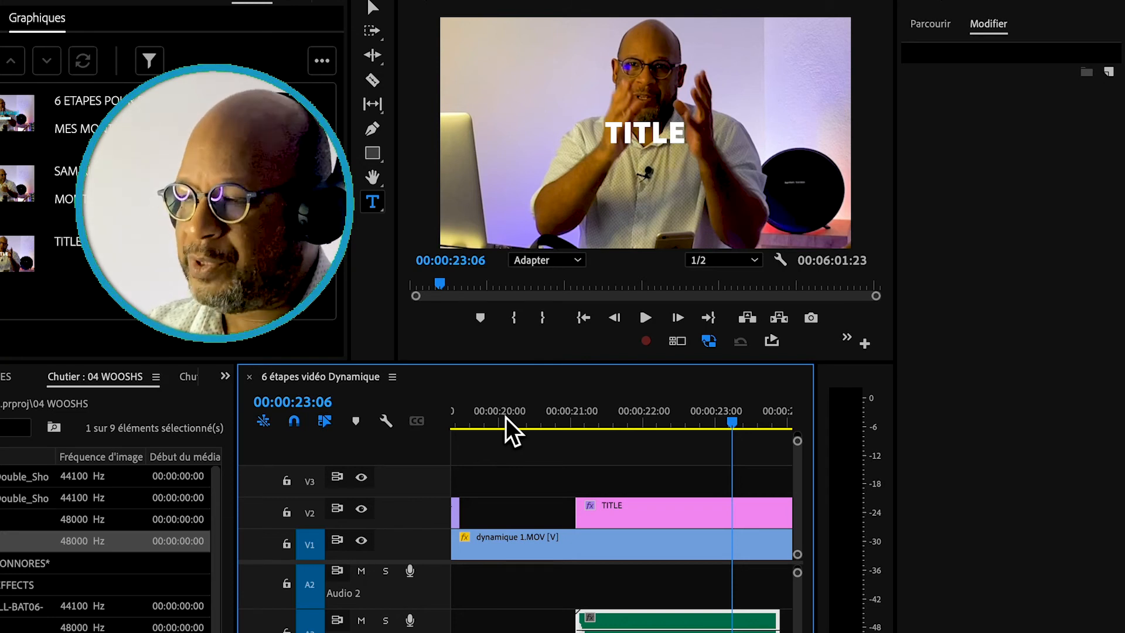
pyautogui.hotkey('shift', 'Left')
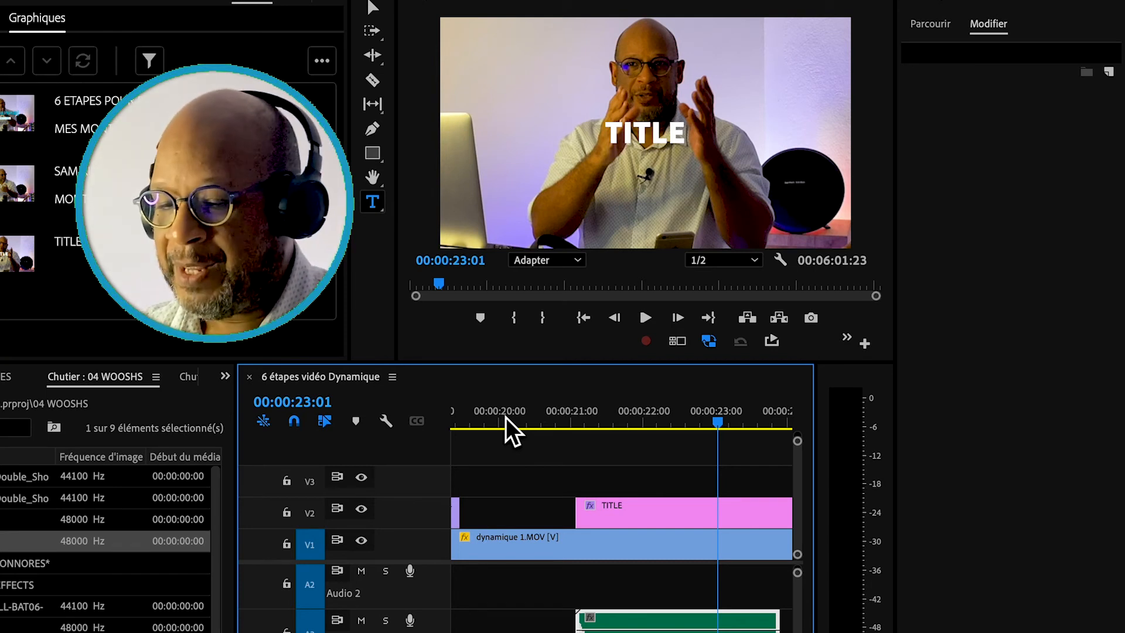
# Step: Add an mp3 track lasting 00:02:05:16 from the 03 MUSIQUES bin to audio track A2, starting at 00:00:00:00
pyautogui.press('Home')
pyautogui.press('-')
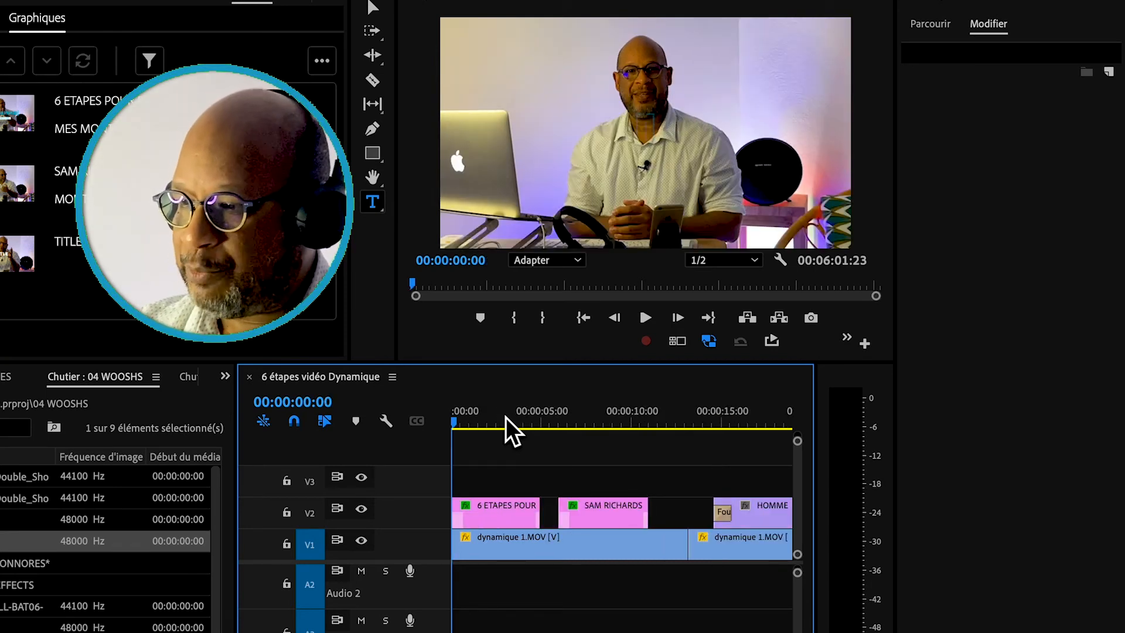
pyautogui.press('-')
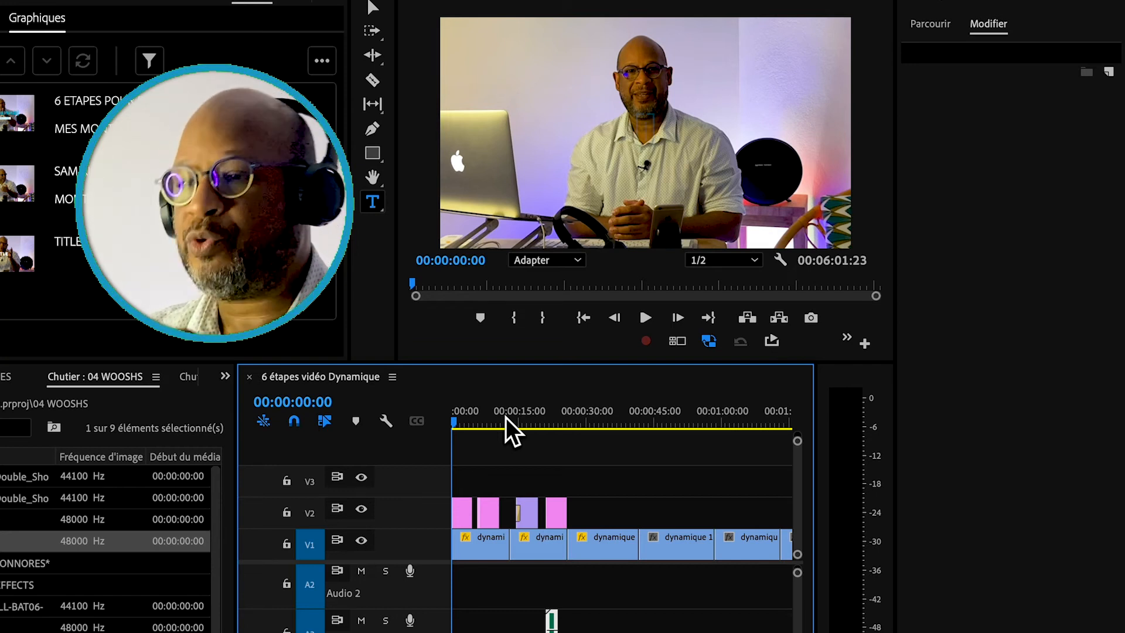
pyautogui.click(226, 377)
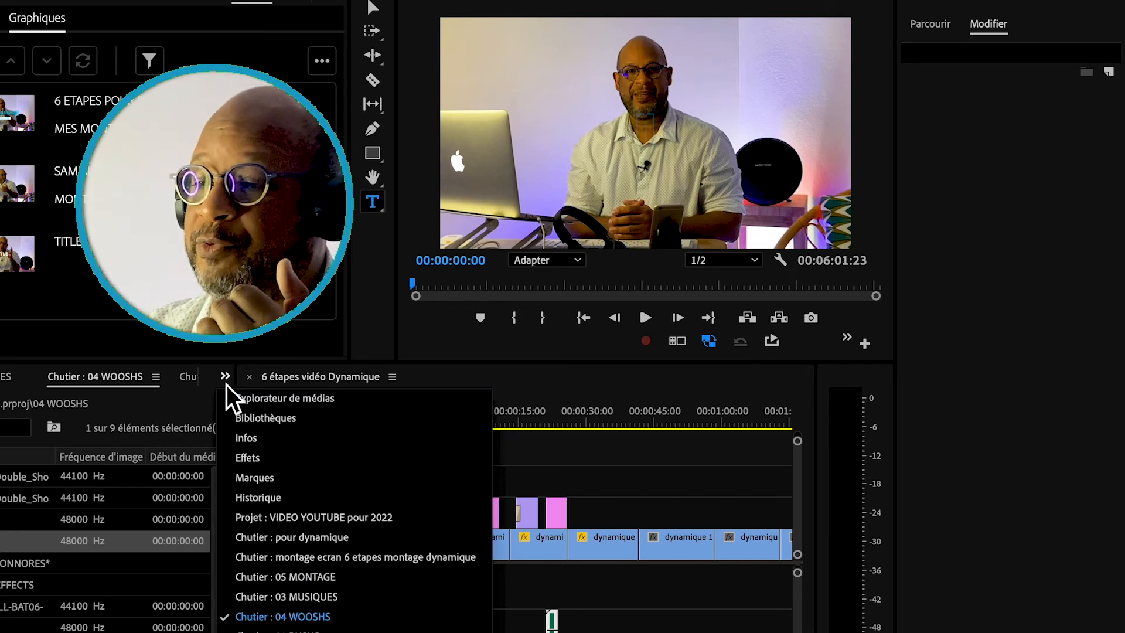
pyautogui.click(288, 596)
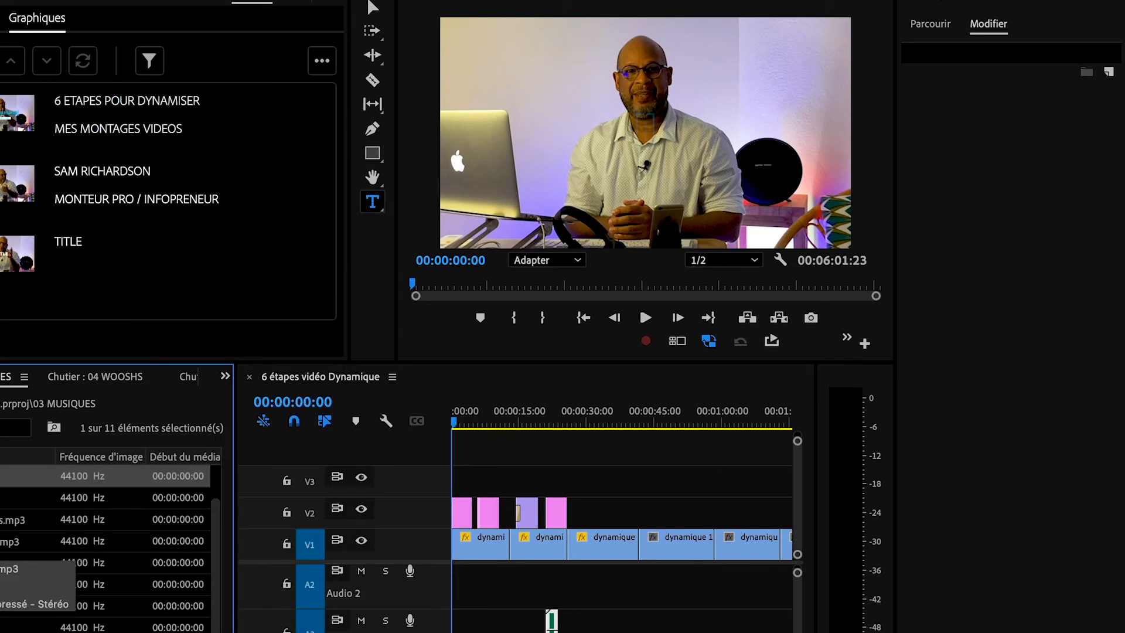
pyautogui.doubleClick(9, 541)
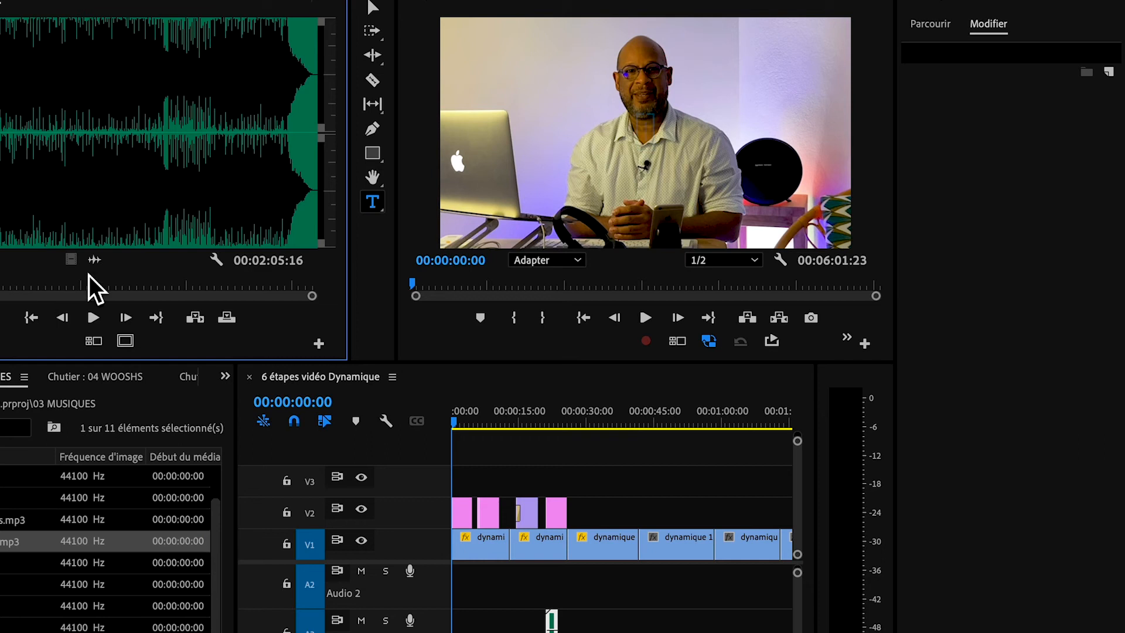
pyautogui.moveTo(98, 266); pyautogui.dragTo(445, 603)
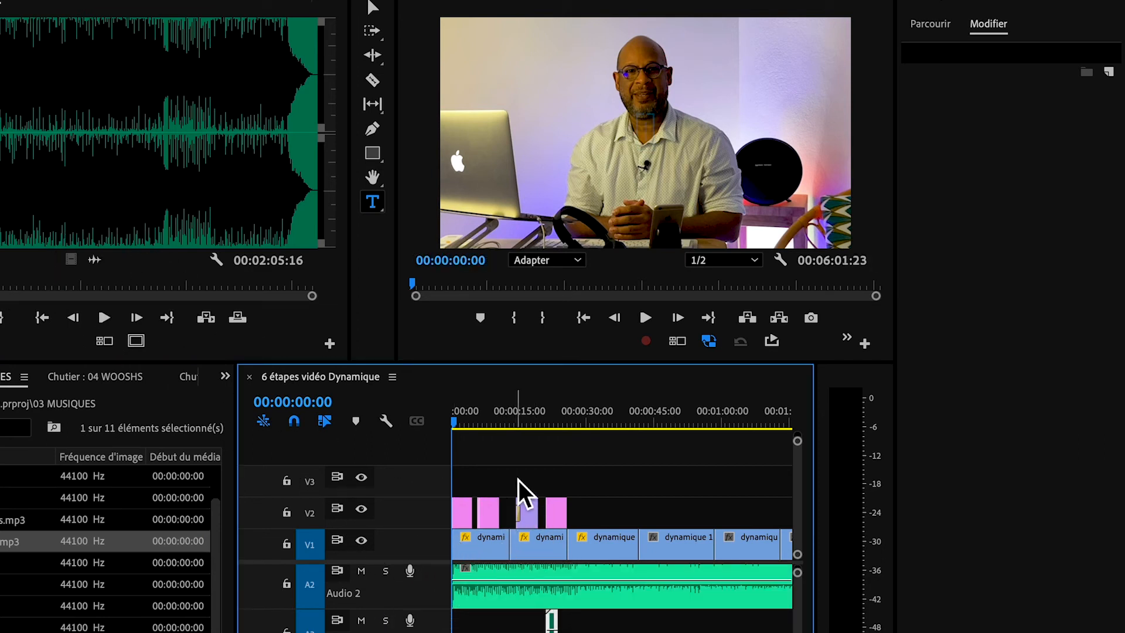
# Step: Play the opening with its music, lower the A2 music clip's volume level, and resume playback to check the balance
pyautogui.press('space')
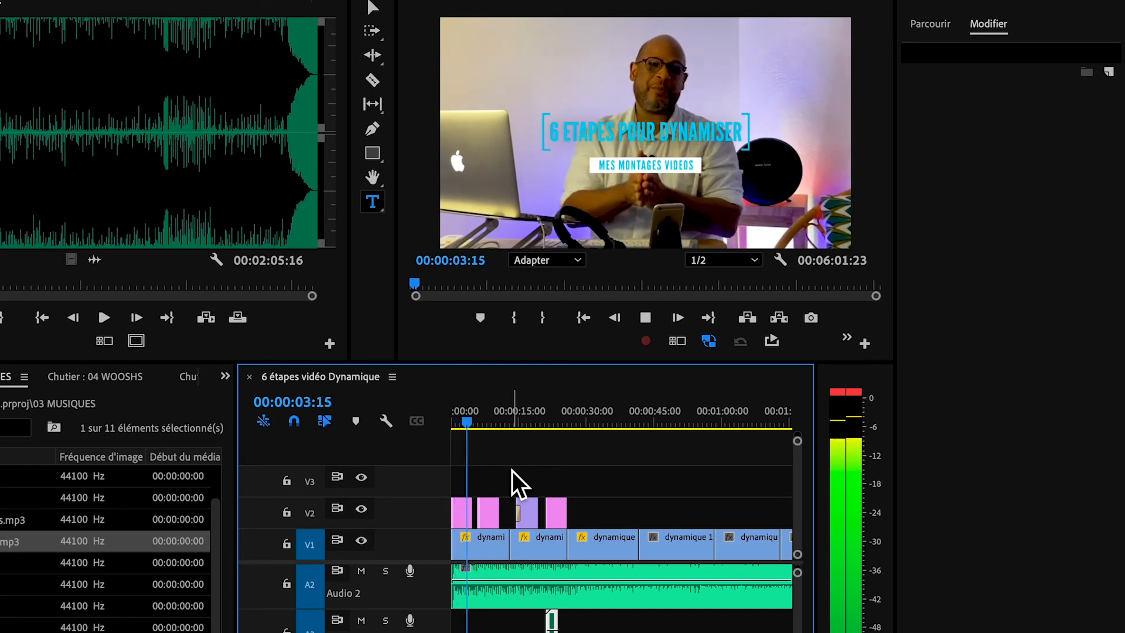
pyautogui.press('space')
pyautogui.click(510, 598)
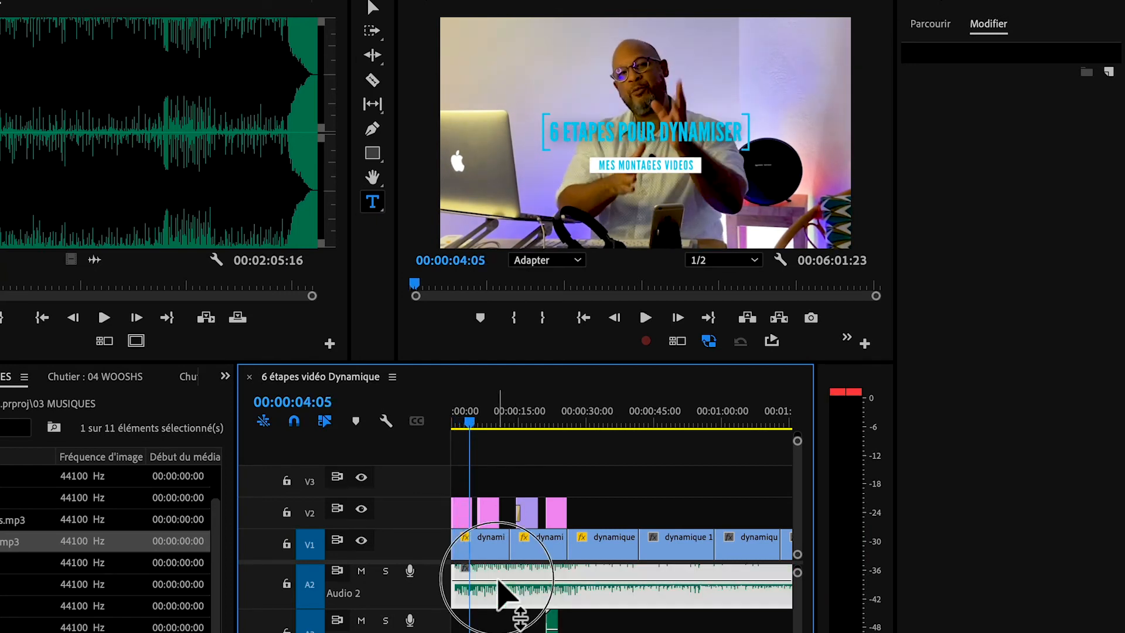
pyautogui.moveTo(502, 580); pyautogui.dragTo(502, 599)
pyautogui.press('space')
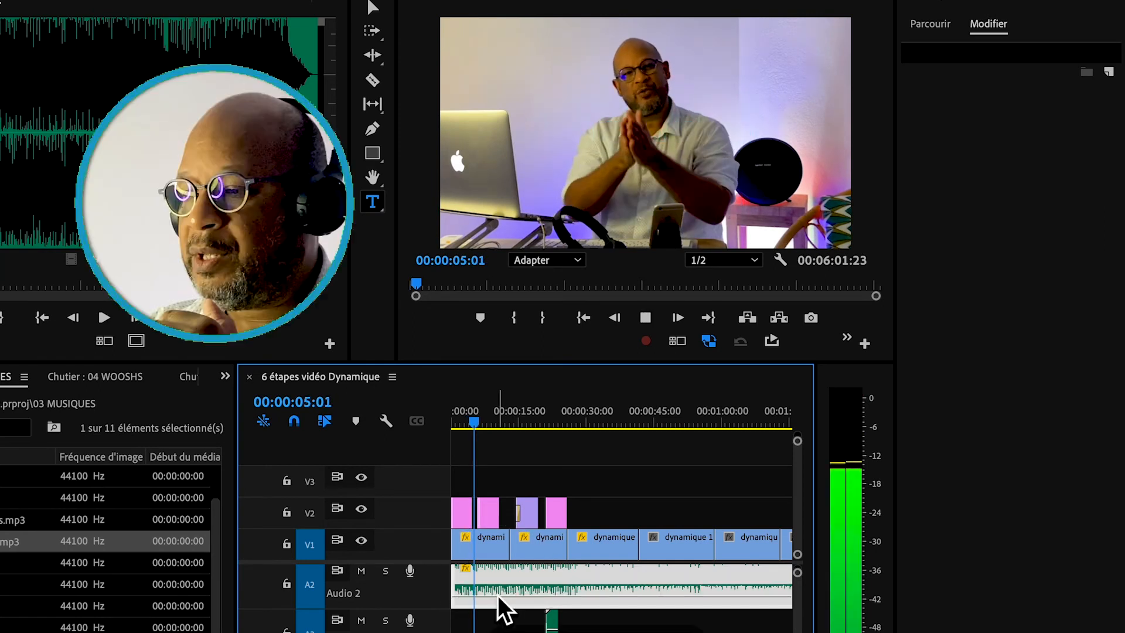